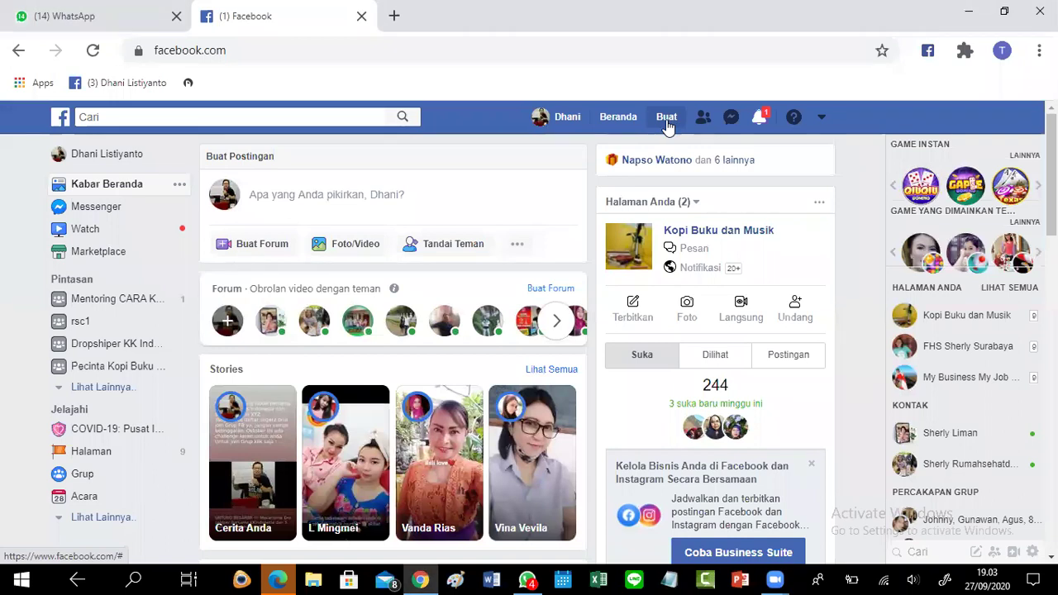
# Step: Start creating a new Facebook group and name it "Dropship KKIndonesia"
pyautogui.click(667, 120)
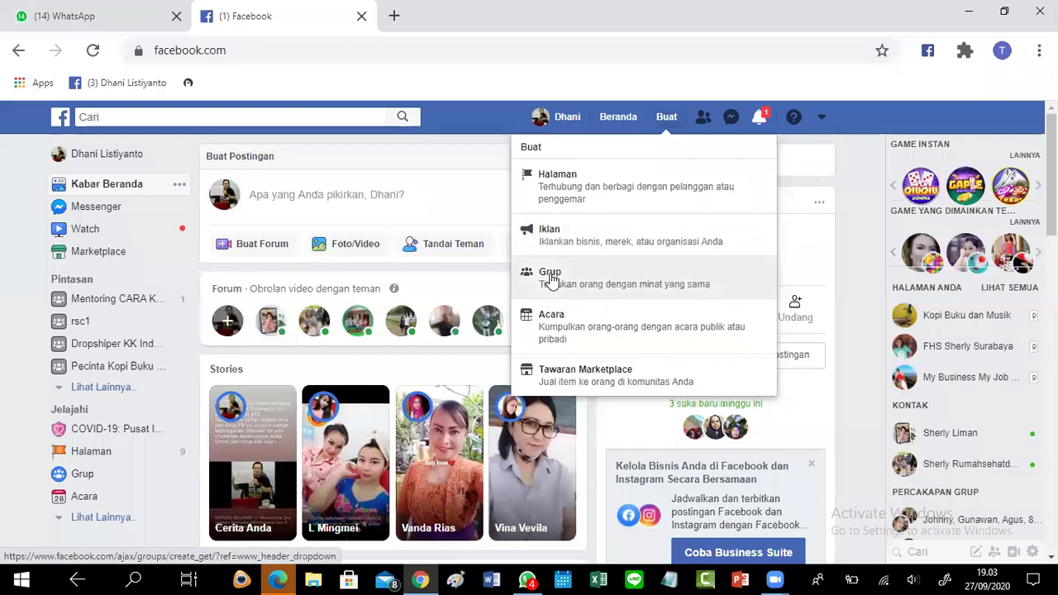
pyautogui.click(550, 277)
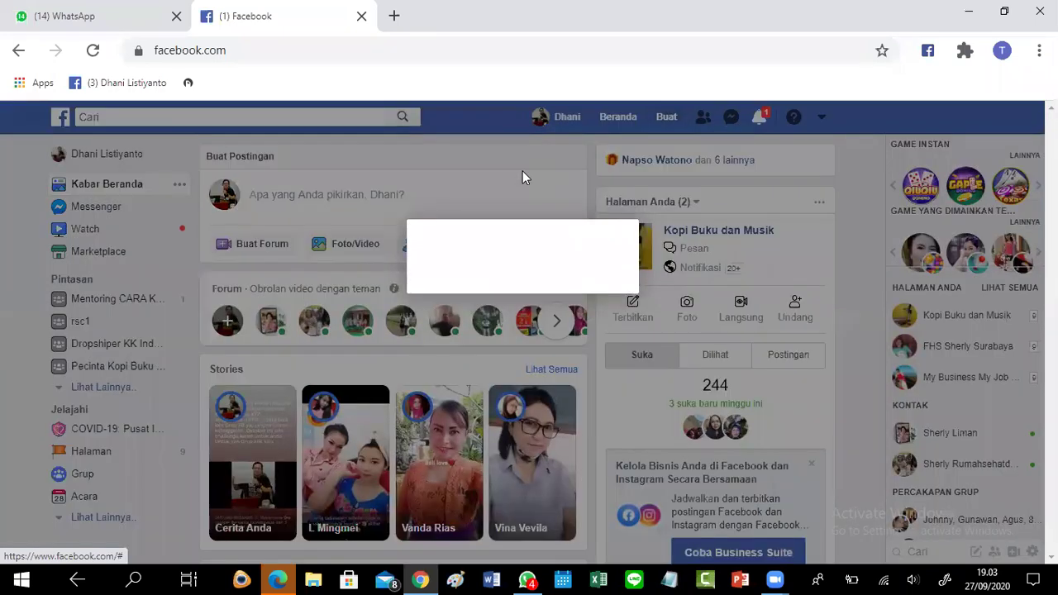
pyautogui.click(406, 303)
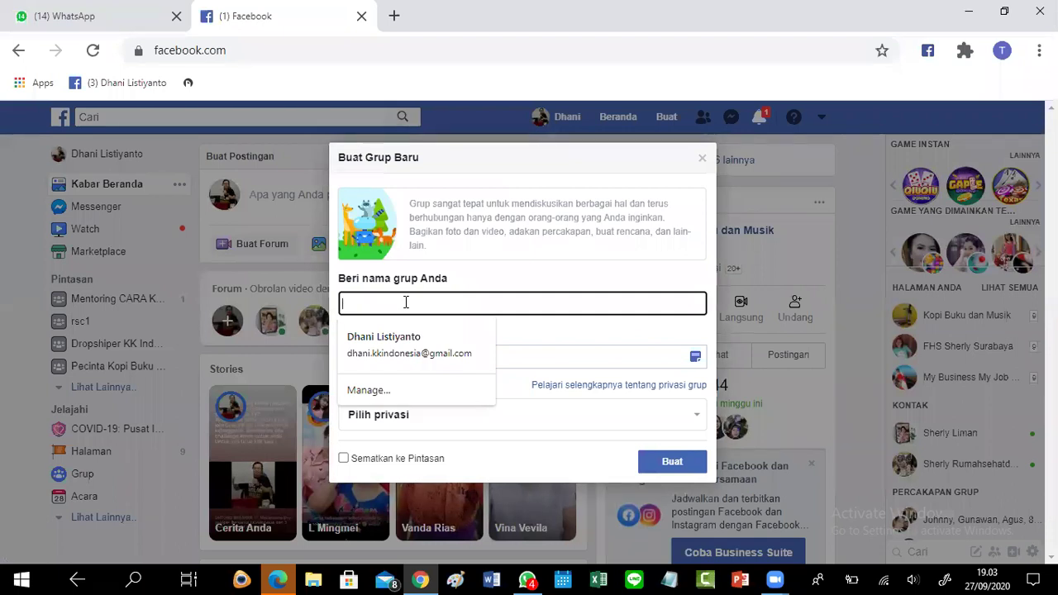
pyautogui.write('Drosp')
pyautogui.press('BackSpace')
pyautogui.write('pshi')
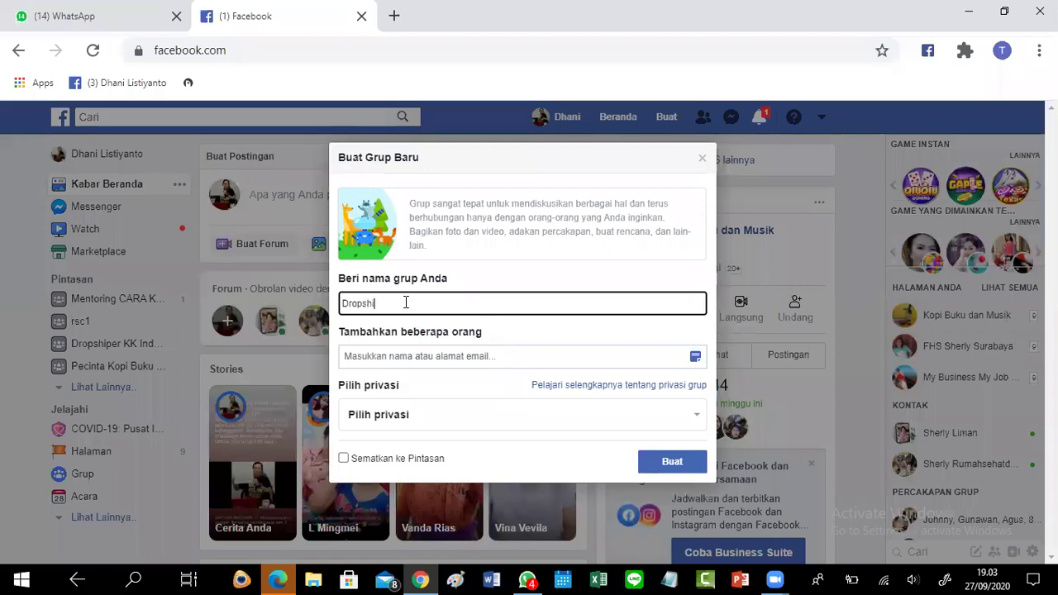
pyautogui.write('p KKIndonesai')
pyautogui.press('BackSpace')
pyautogui.press('BackSpace')
pyautogui.write('ia dan Sell')
pyautogui.press('BackSpace')
pyautogui.press('BackSpace')
pyautogui.write('k')
pyautogui.press('BackSpace')
pyautogui.write('kolah')
pyautogui.press('BackSpace')
pyautogui.press('BackSpace')
pyautogui.press('BackSpace')
pyautogui.press('BackSpace')
pyautogui.press('BackSpace')
pyautogui.press('BackSpace')
pyautogui.press('BackSpace')
pyautogui.press('BackSpace')
pyautogui.press('BackSpace')
pyautogui.press('BackSpace')
pyautogui.press('BackSpace')
# Step: Add two friends as members of the new group, finding each one by name
pyautogui.click(371, 357)
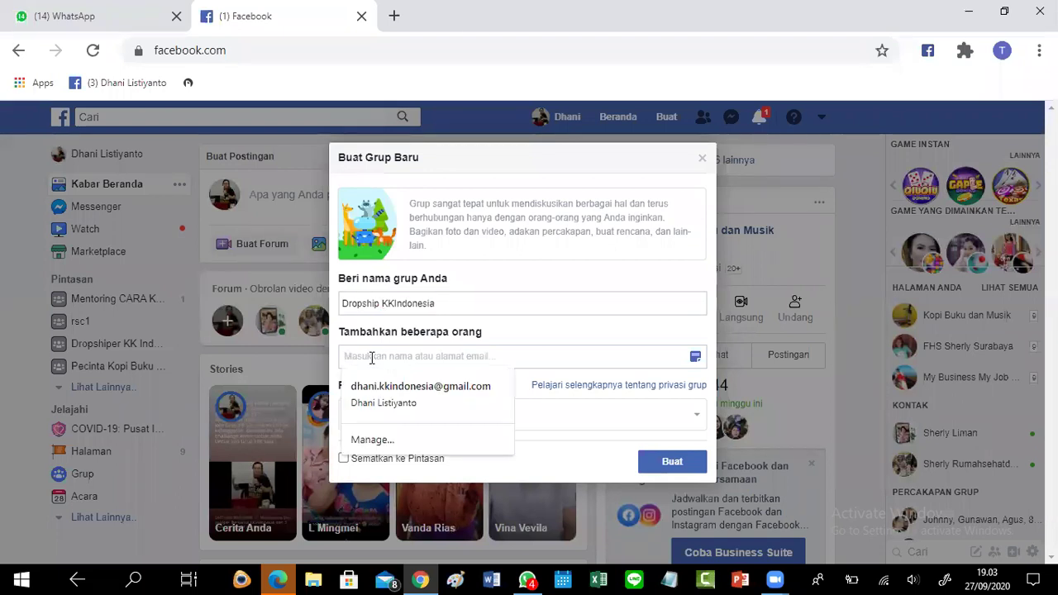
pyautogui.write('dhani')
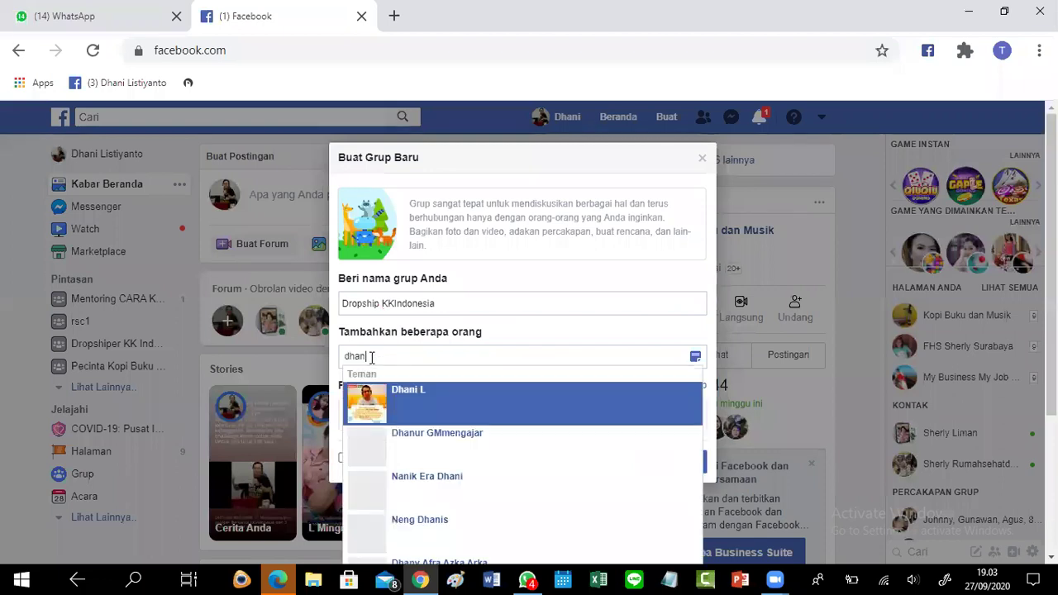
pyautogui.click(443, 403)
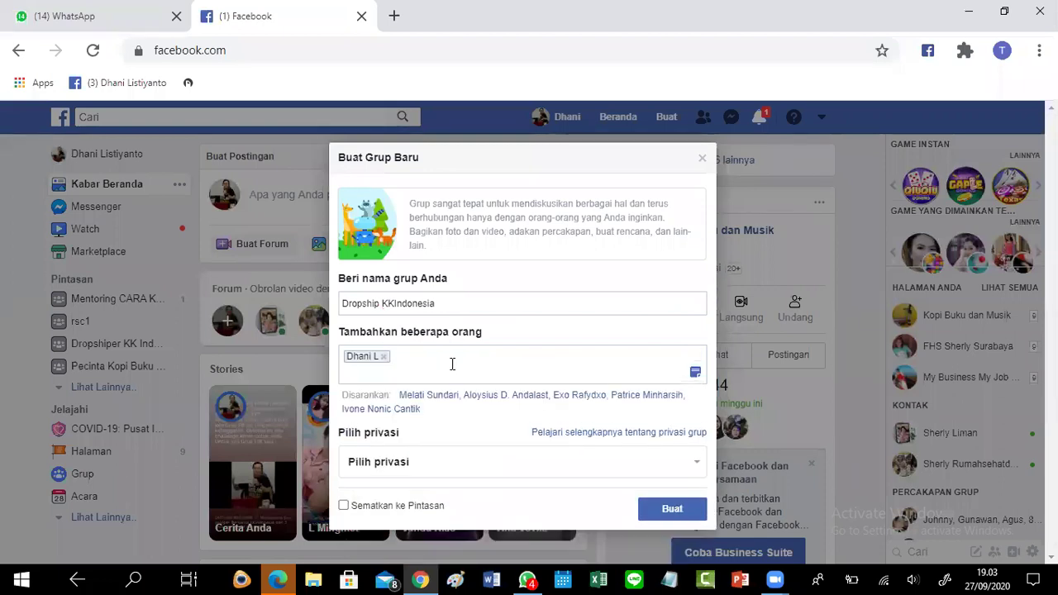
pyautogui.write('kenj')
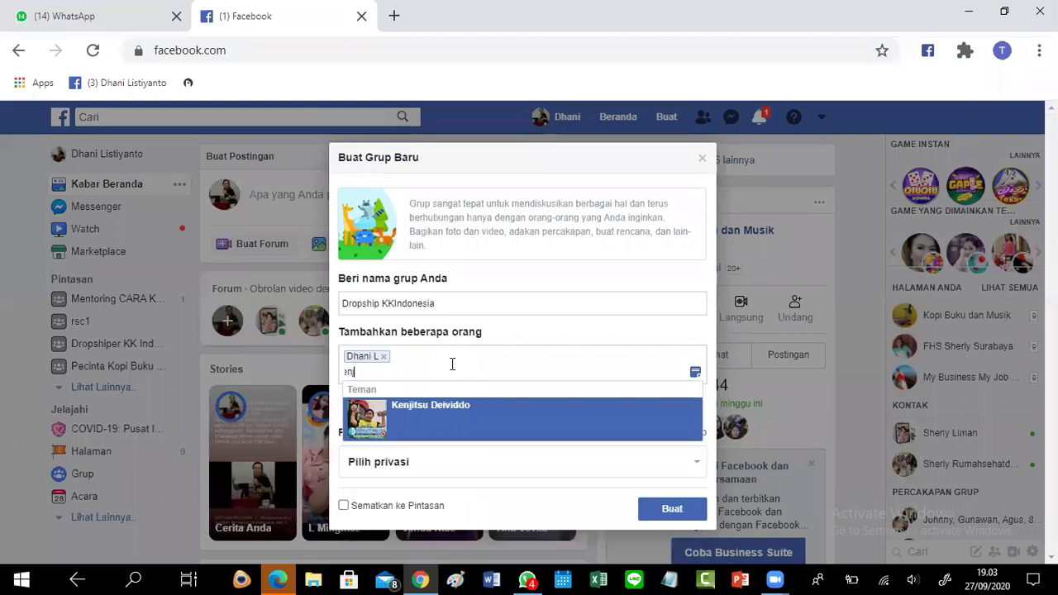
pyautogui.click(457, 403)
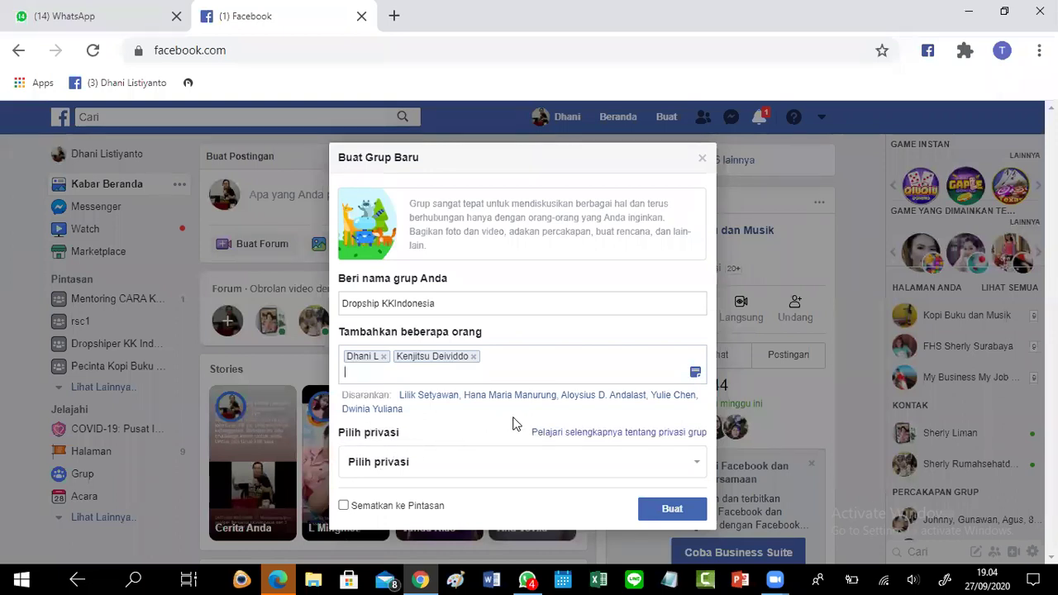
# Step: Set the group's privacy to Privat, leave it as Terlihat, and create the group
pyautogui.click(662, 513)
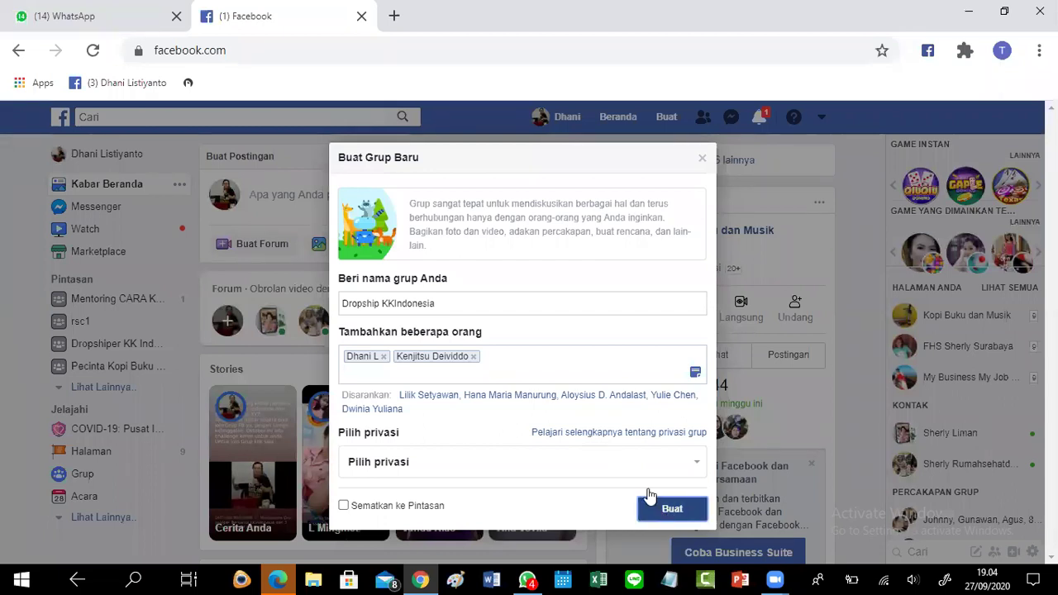
pyautogui.click(411, 461)
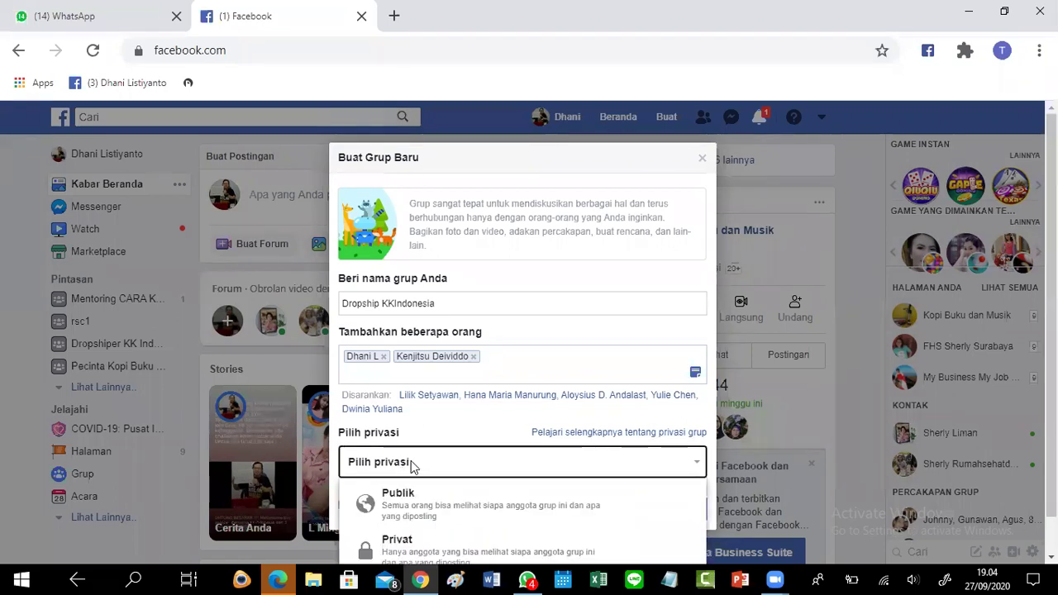
pyautogui.scroll(-1, 777, 305)
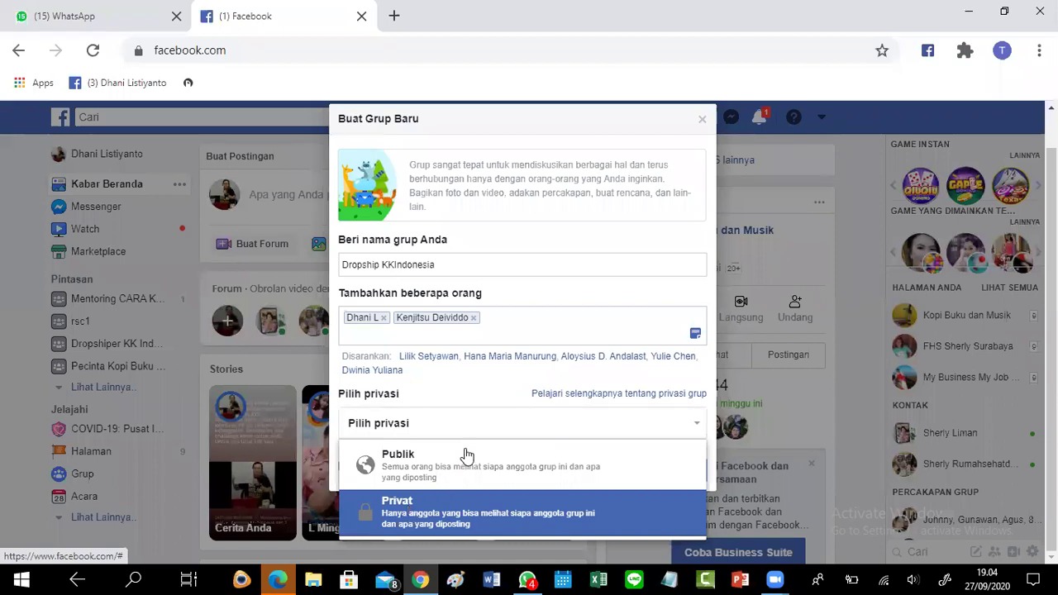
pyautogui.press('Return')
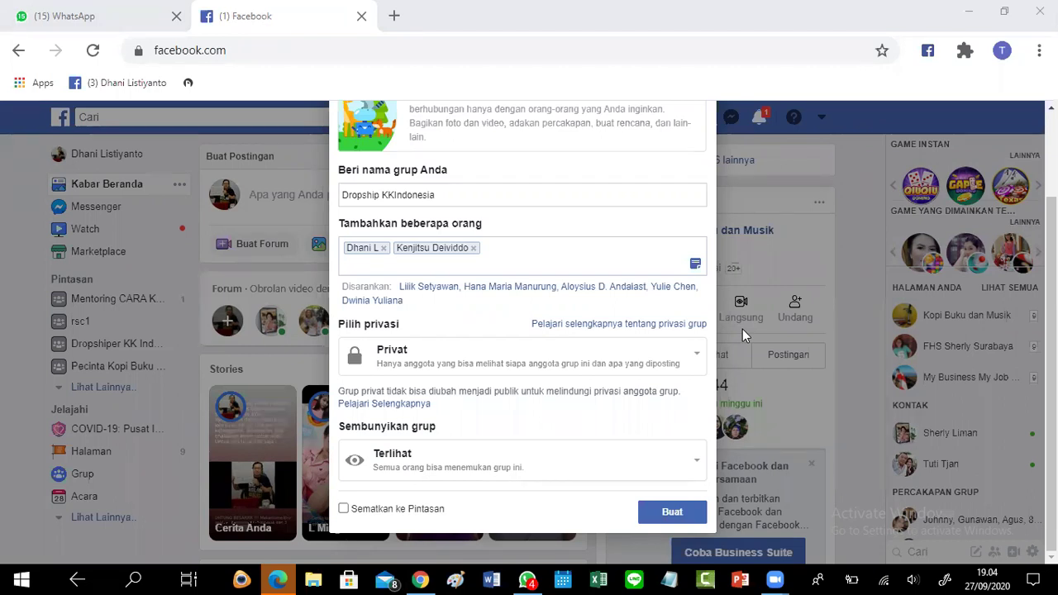
pyautogui.click(479, 266)
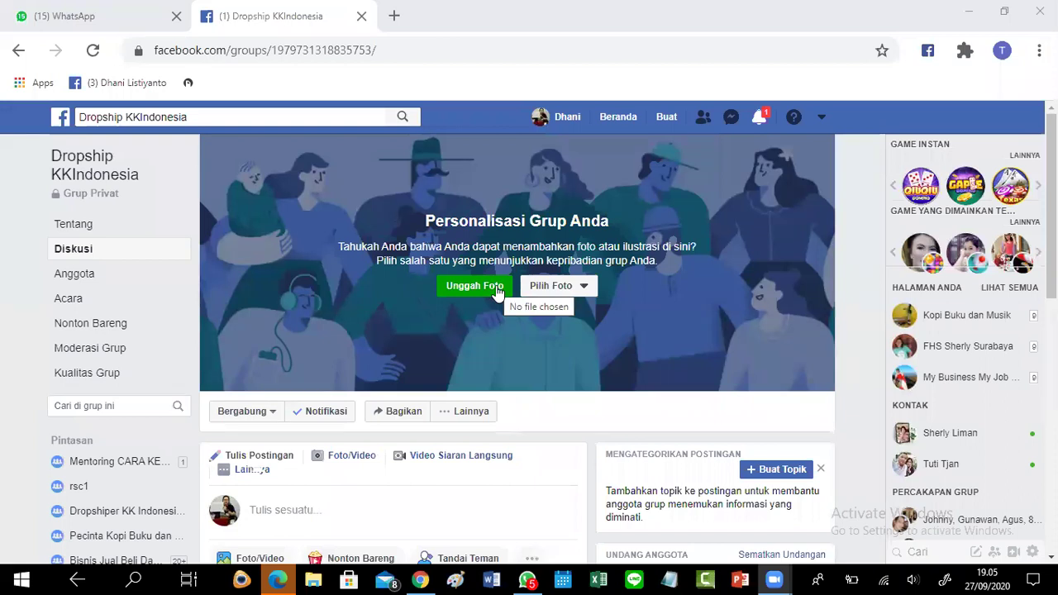
# Step: Upload the "Mau Jalankan Bisnis Tanpa Modal?" banner as the group's cover photo and save it
pyautogui.click(497, 290)
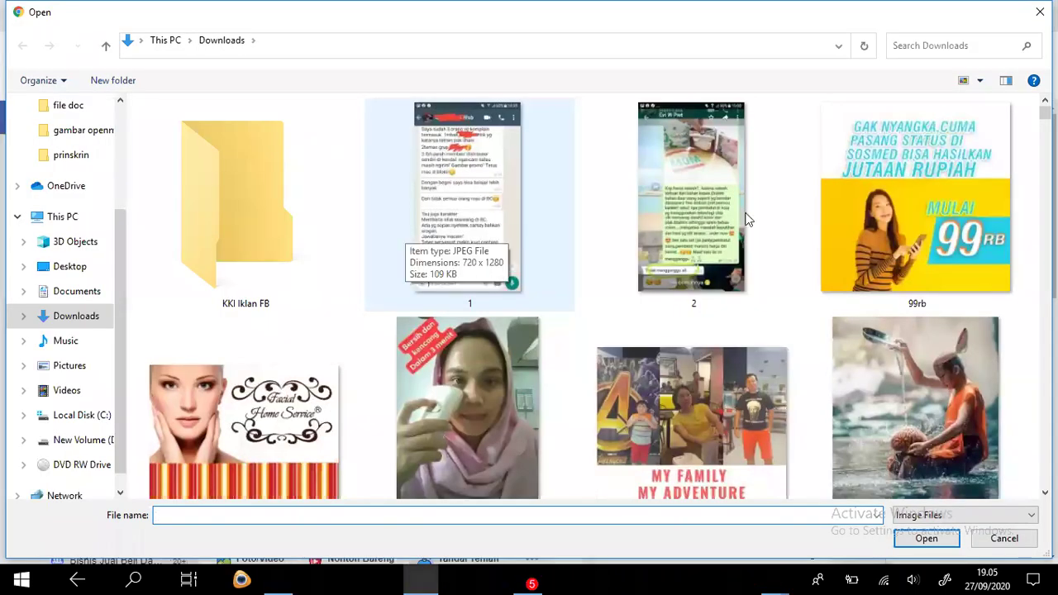
pyautogui.press('Escape')
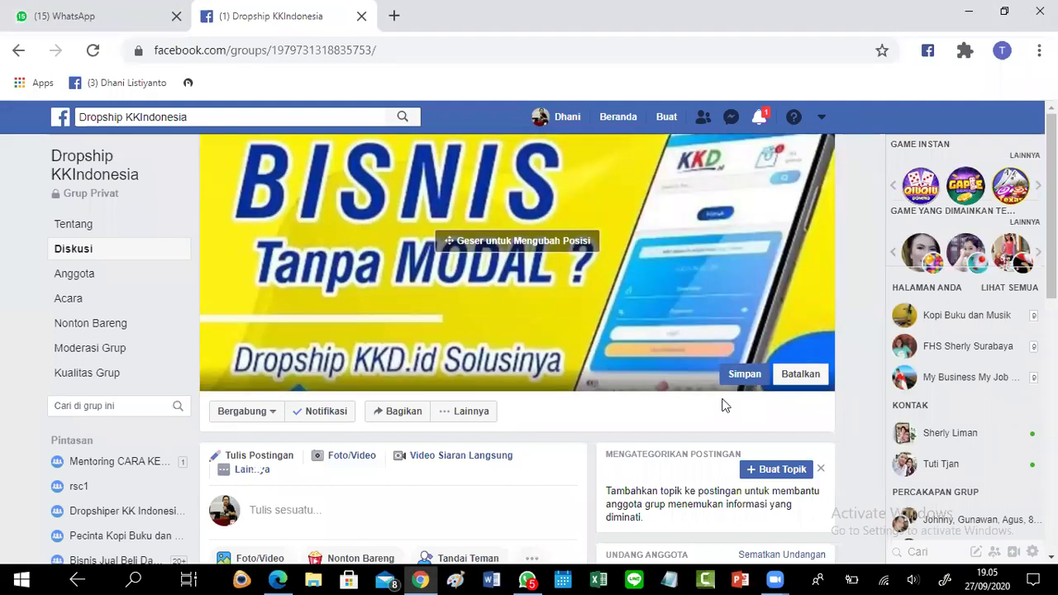
pyautogui.click(751, 376)
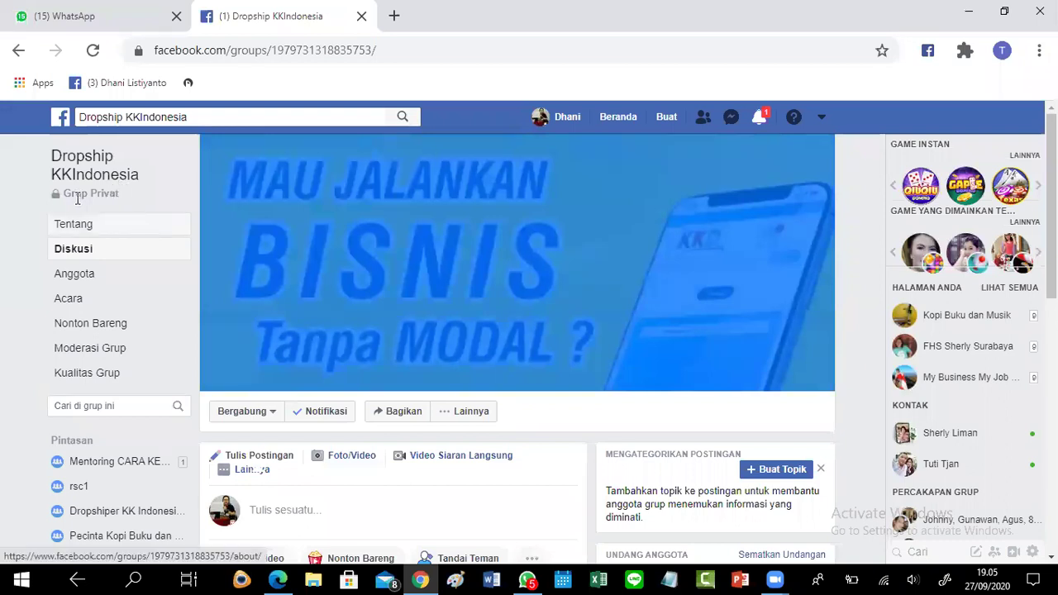
# Step: Open the group's settings for editing and place the cursor in the empty Keterangan description box
pyautogui.moveTo(77, 198)
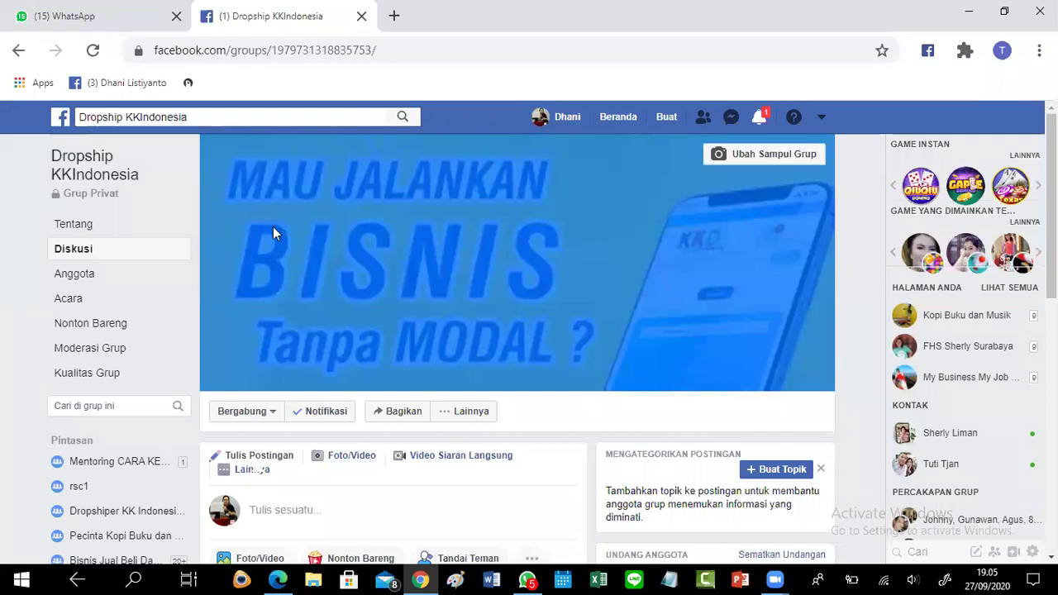
pyautogui.scroll(-1, 318, 235)
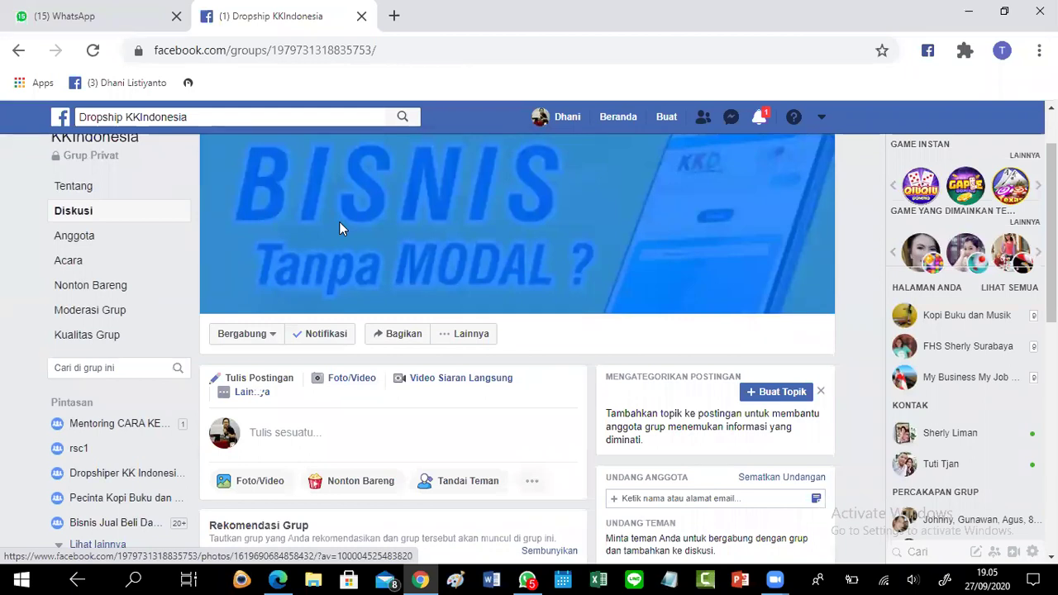
pyautogui.scroll(-1, 339, 222)
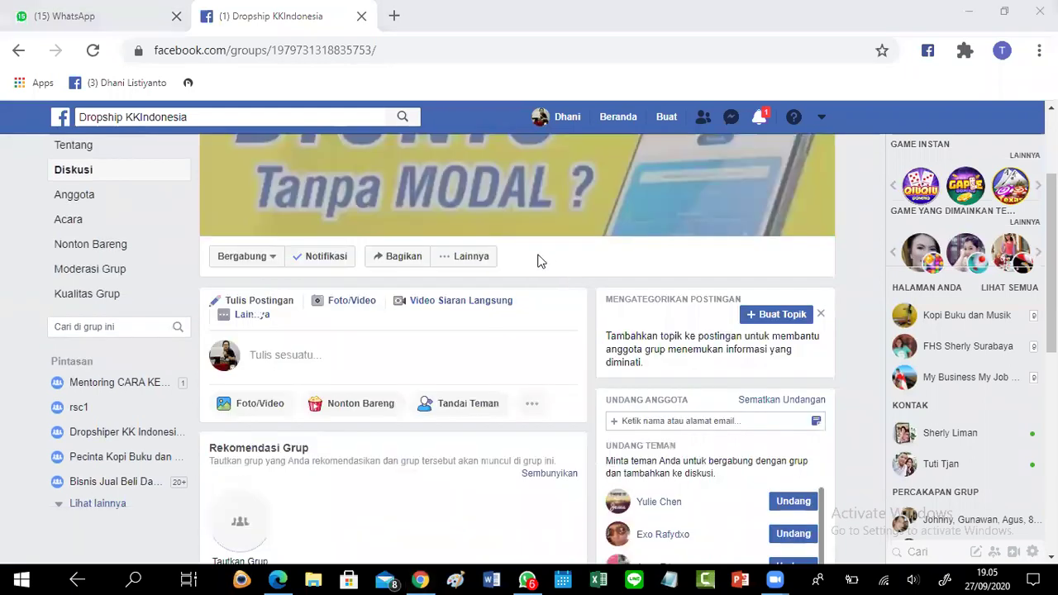
pyautogui.click(459, 259)
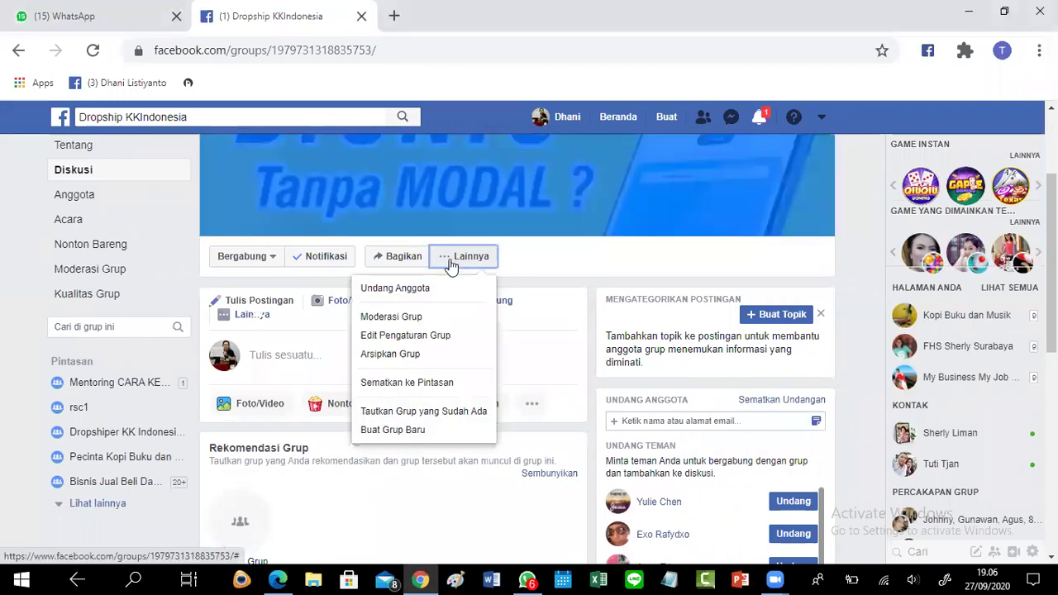
pyautogui.click(403, 337)
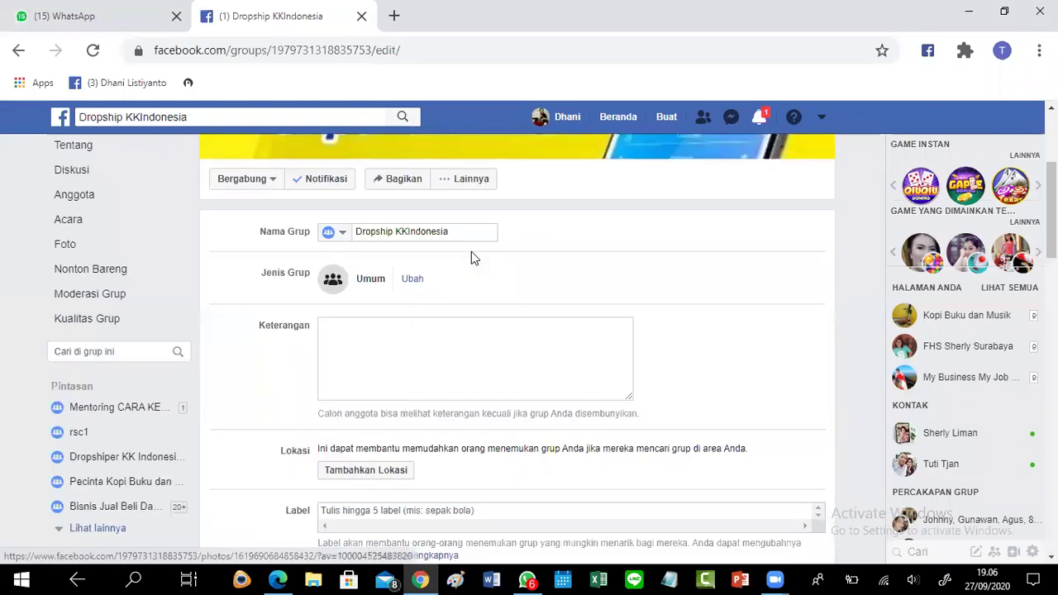
pyautogui.scroll(-1, 380, 263)
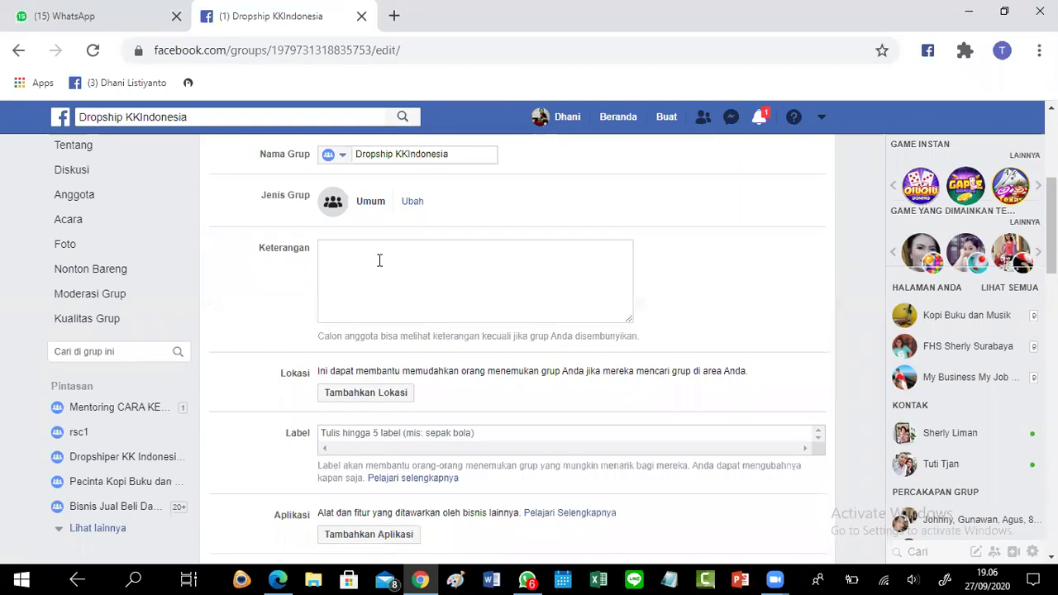
pyautogui.click(362, 247)
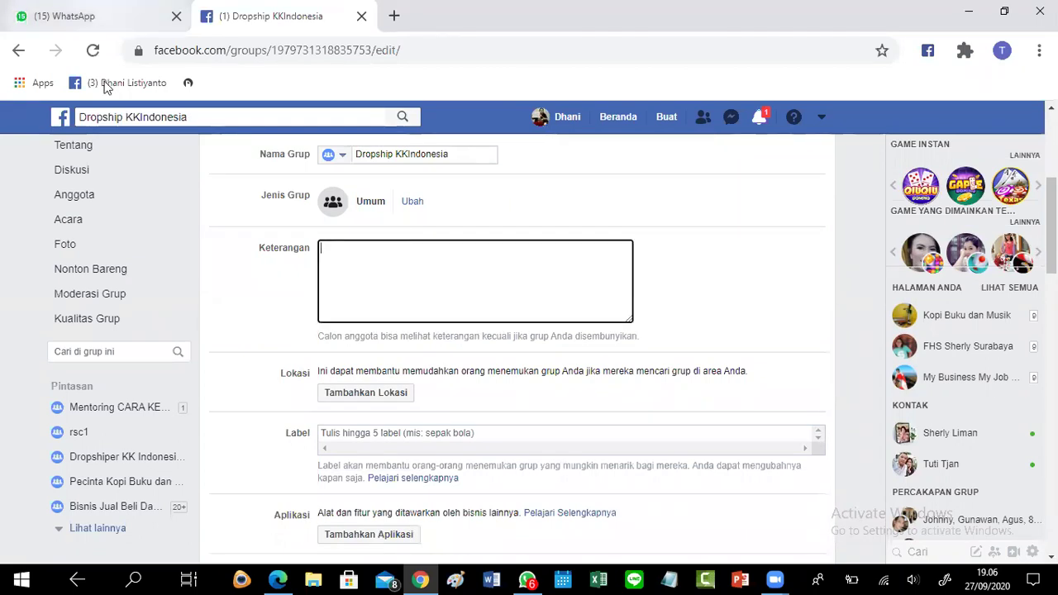
# Step: Switch to WhatsApp Web, search the chats for "dro" and open the "KK Indonesia -dropshipper" group
pyautogui.hotkey('ctrl', '1')
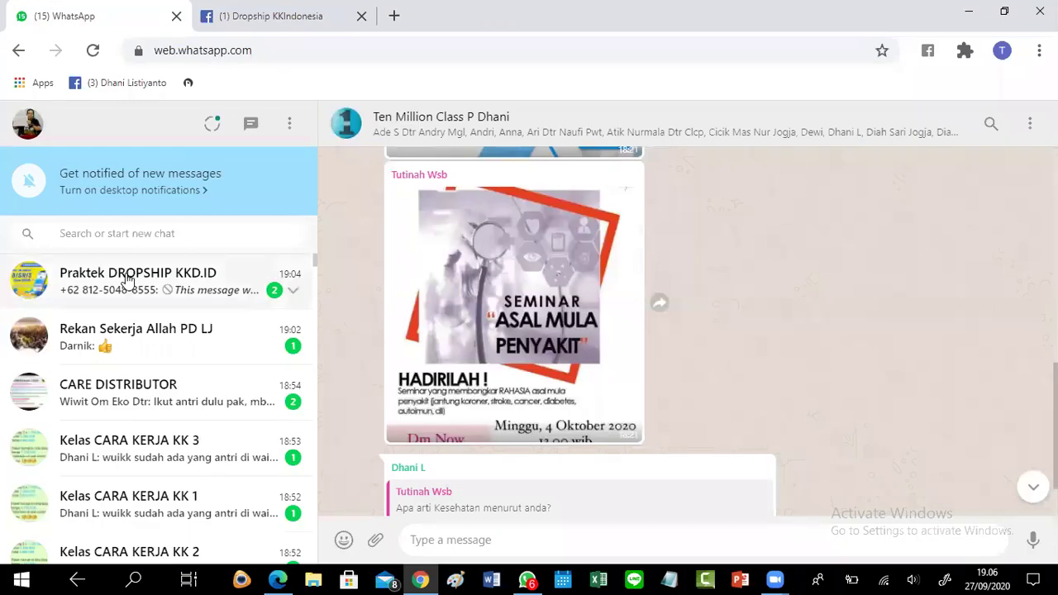
pyautogui.click(132, 230)
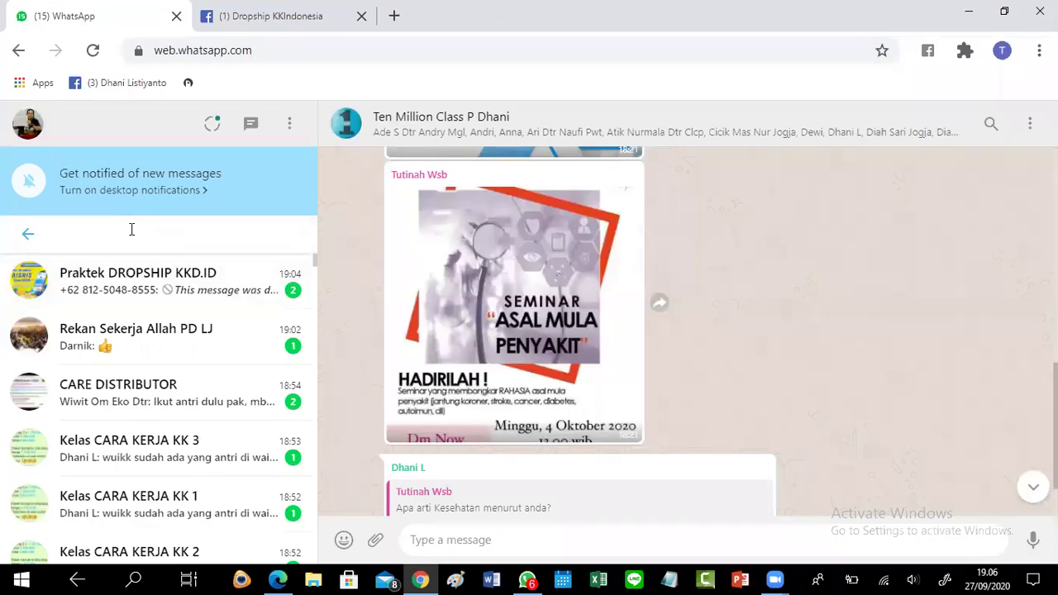
pyautogui.write('drs')
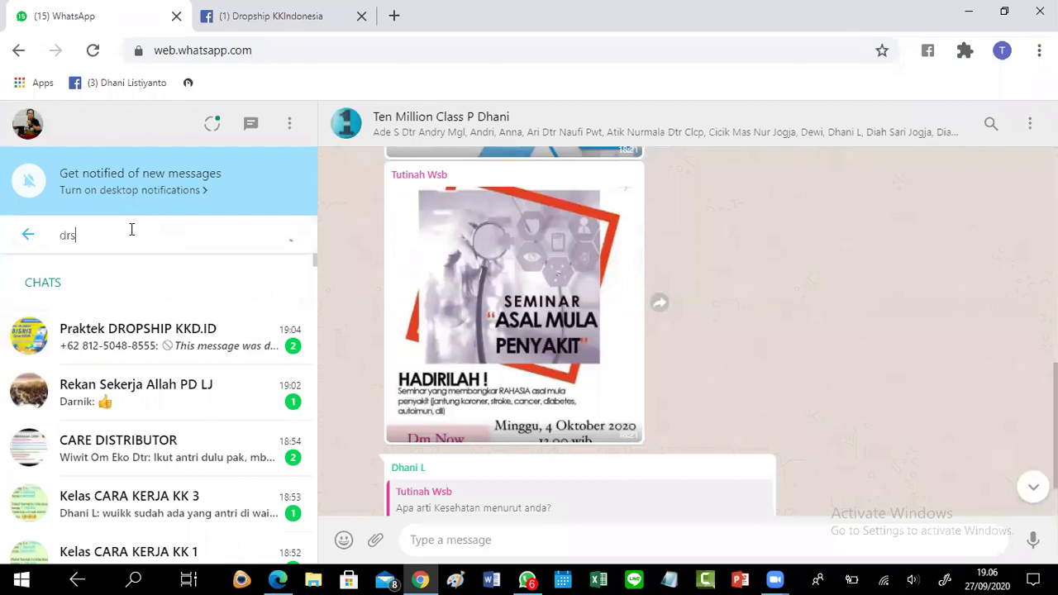
pyautogui.press('BackSpace')
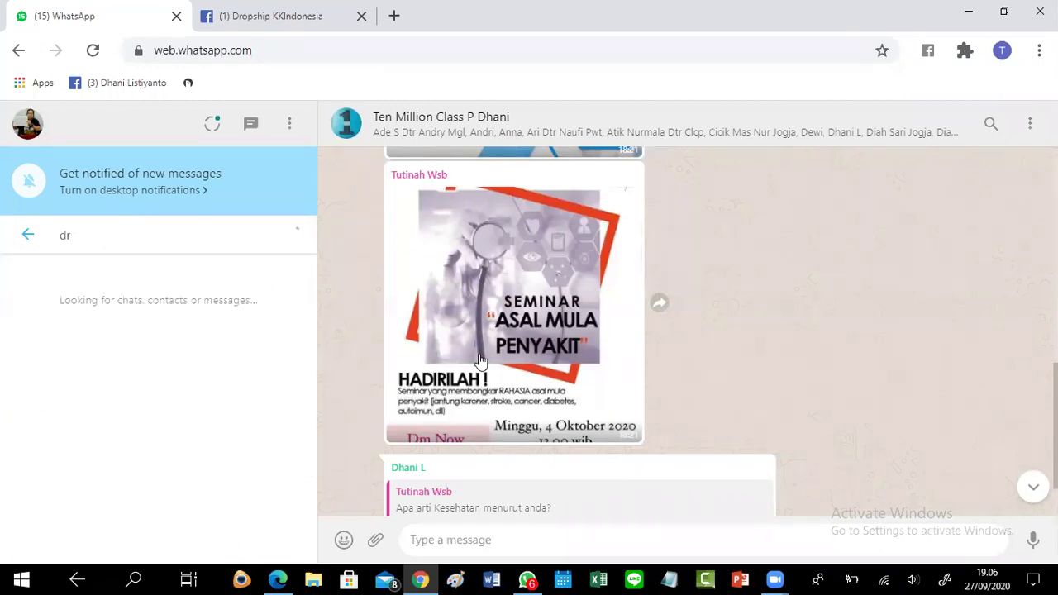
pyautogui.write('o')
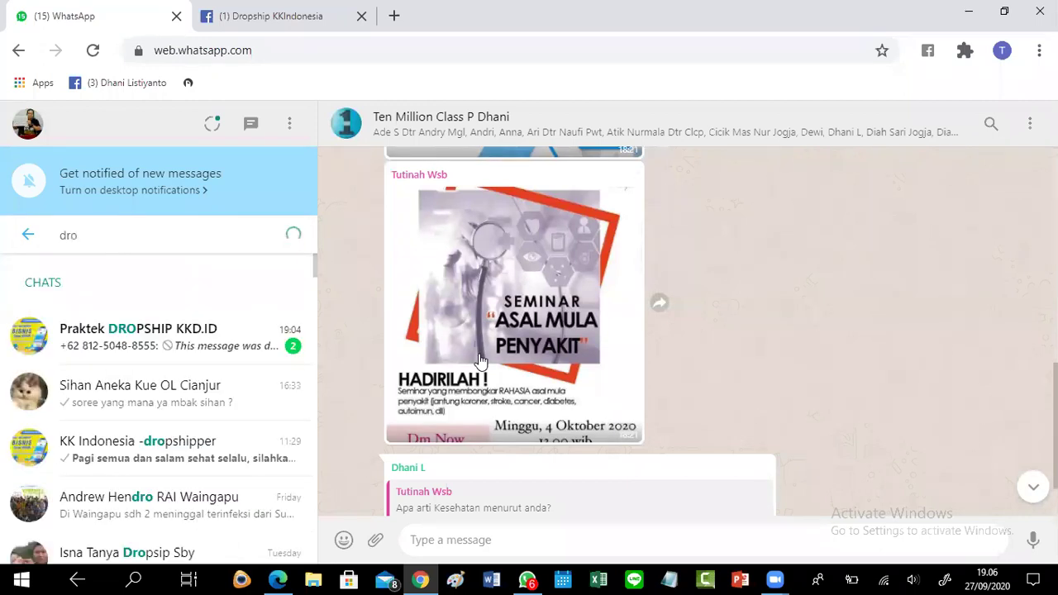
pyautogui.click(313, 437)
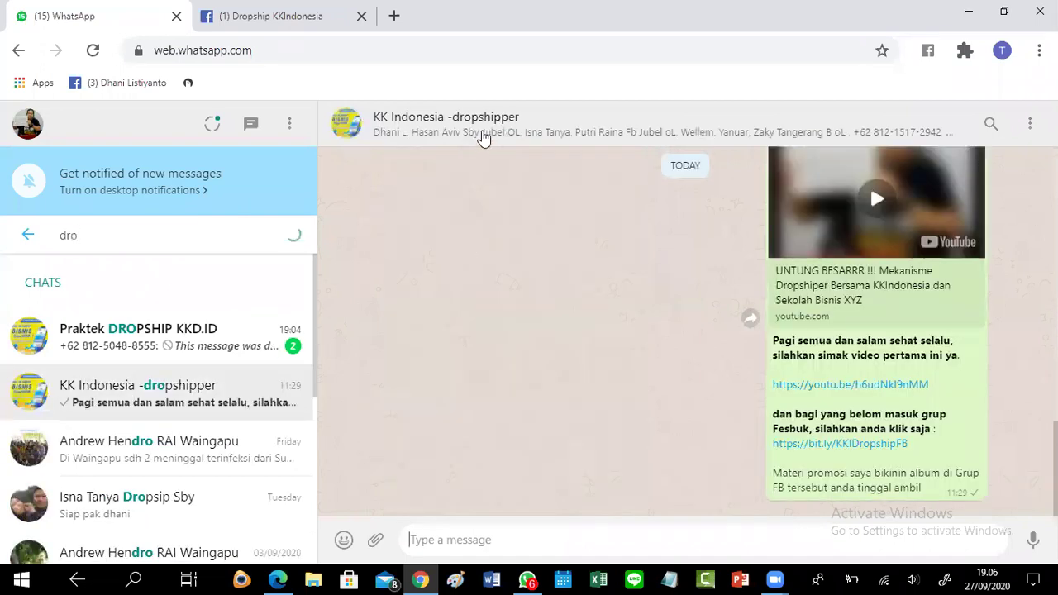
# Step: Copy the full description text from the WhatsApp group's info and return to the Facebook group settings
pyautogui.click(484, 134)
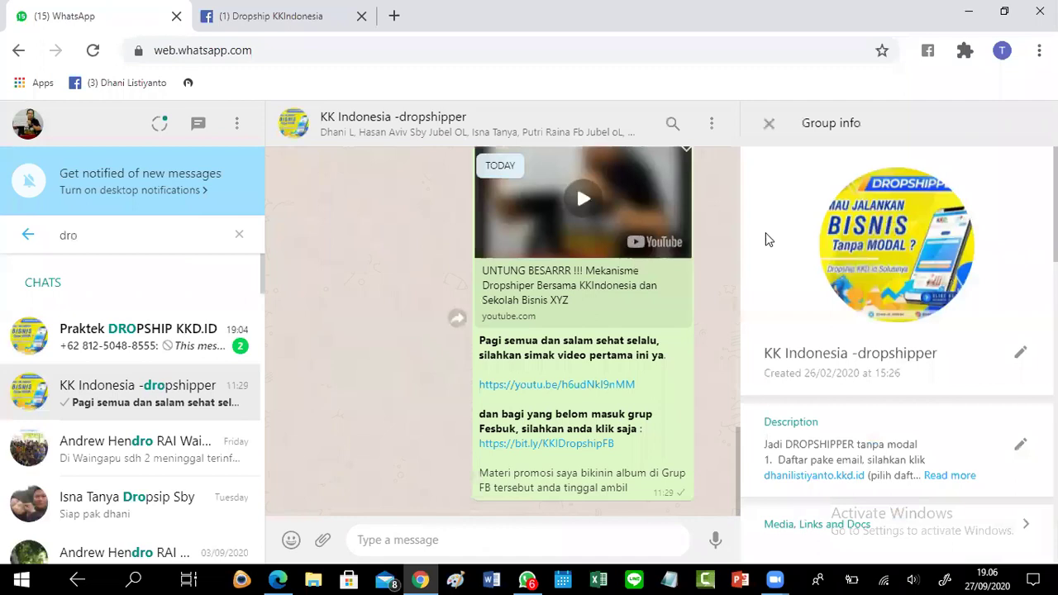
pyautogui.scroll(-2, 796, 245)
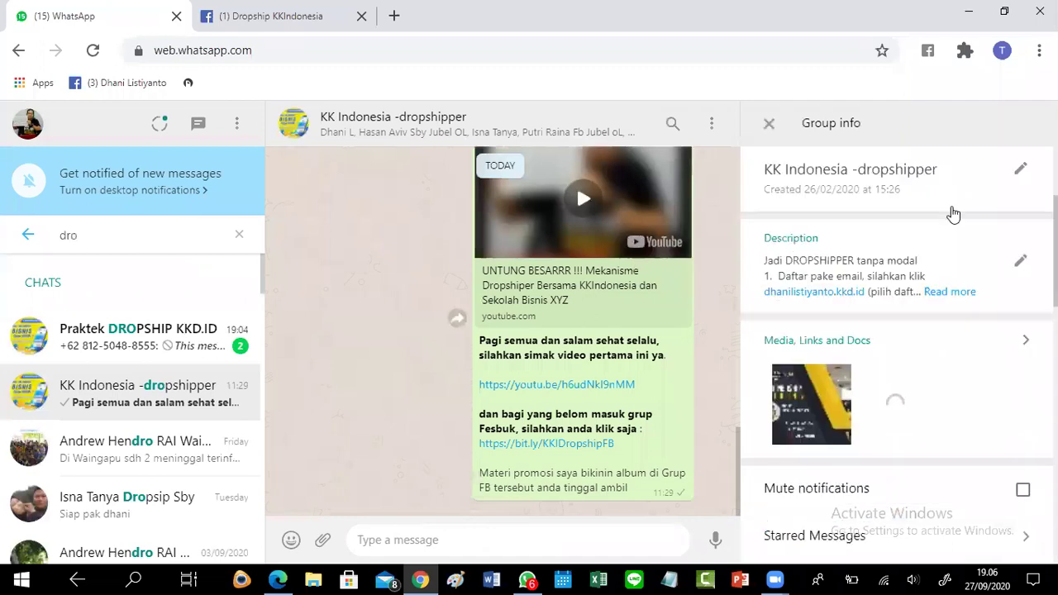
pyautogui.scroll(-2, 820, 359)
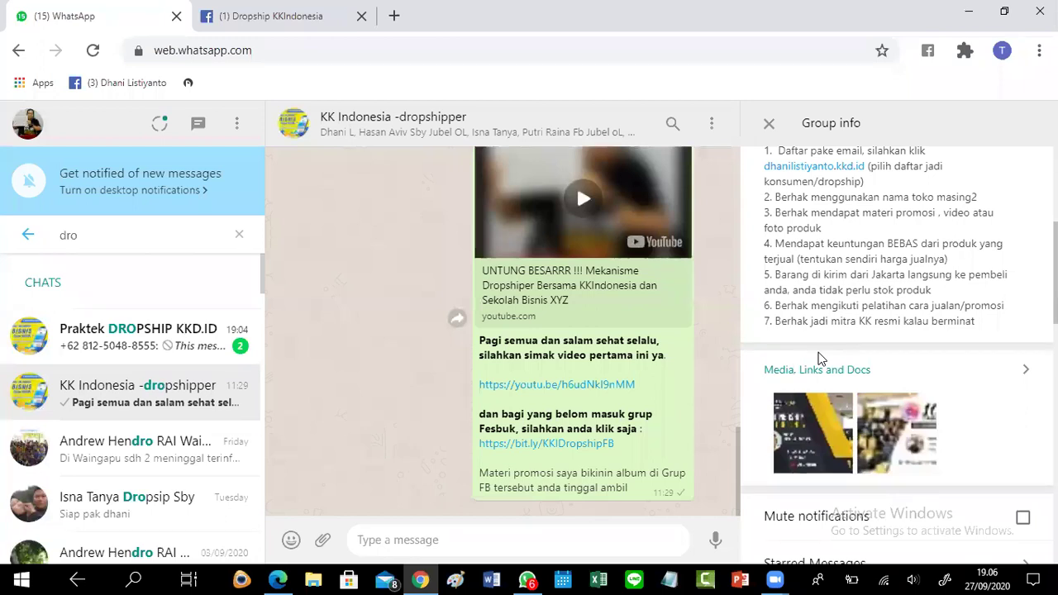
pyautogui.scroll(1, 766, 220)
pyautogui.moveTo(794, 251); pyautogui.dragTo(995, 407)
pyautogui.hotkey('ctrl', 'c')
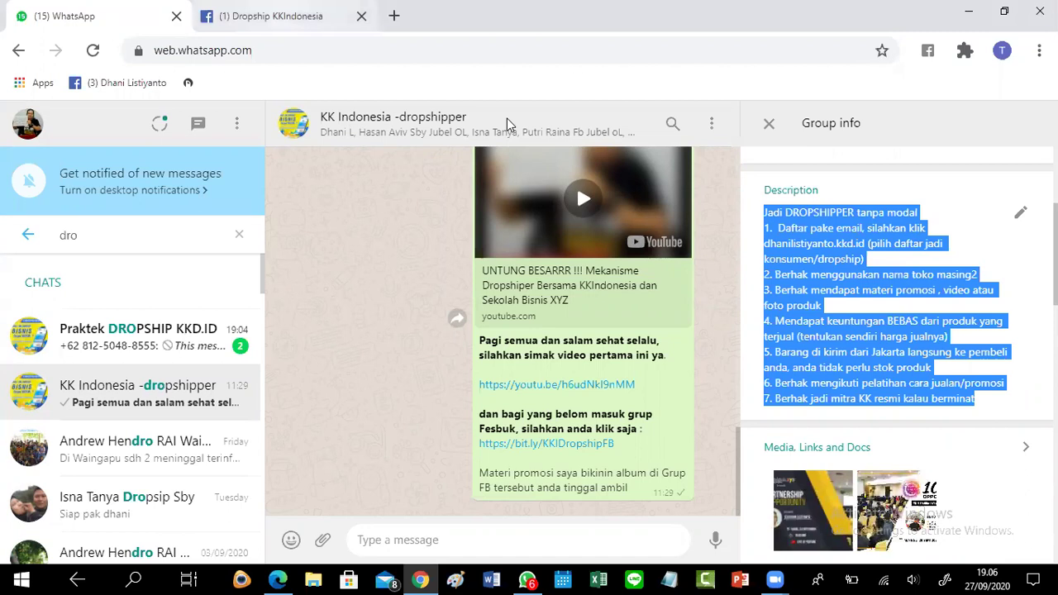
pyautogui.hotkey('ctrl', 'Tab')
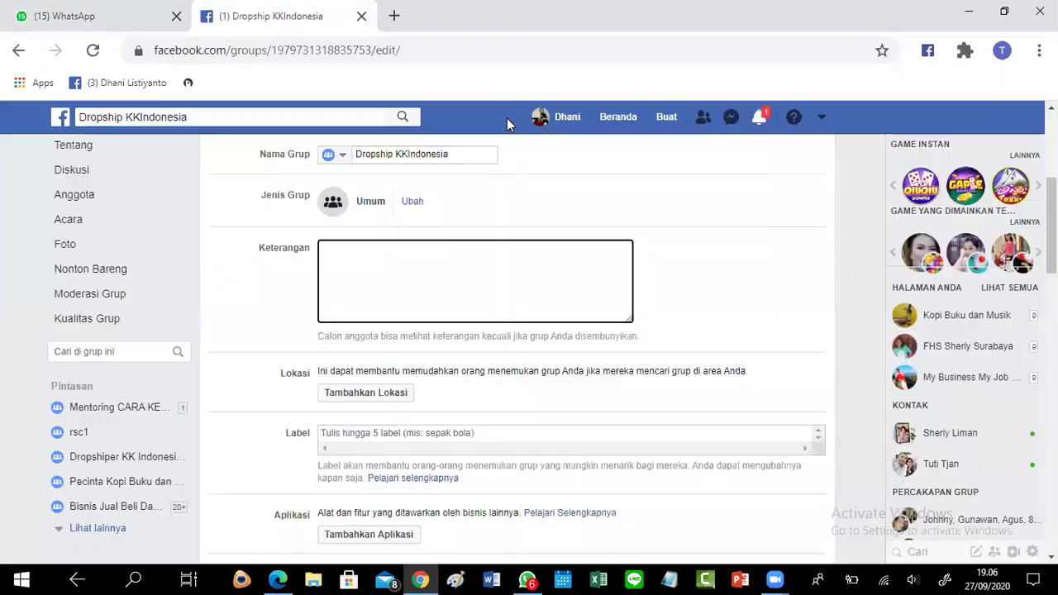
# Step: Paste the copied WhatsApp description into the Keterangan box and save the group settings
pyautogui.hotkey('alt', 'Tab')
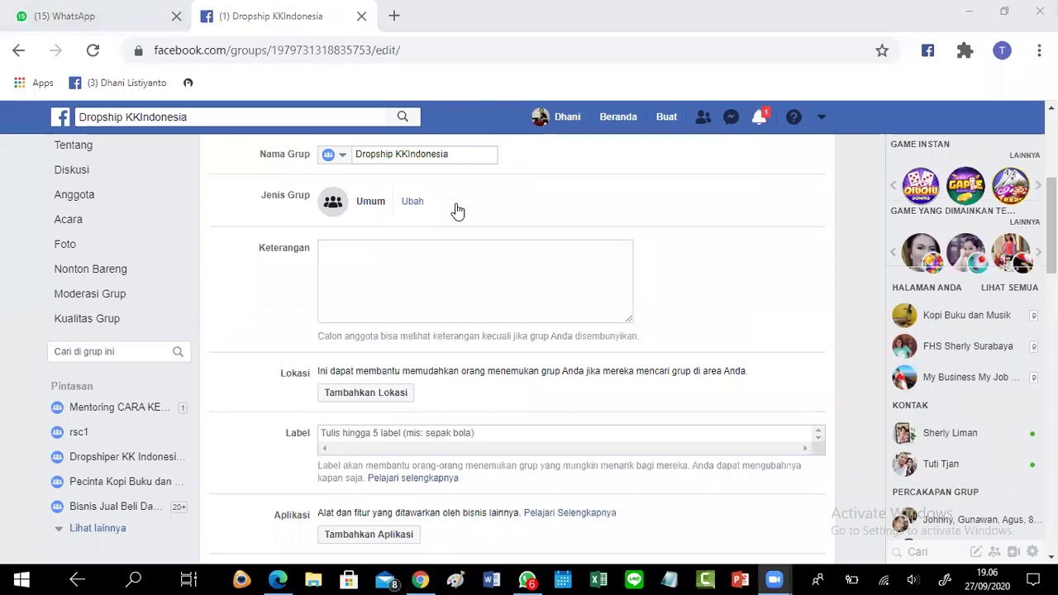
pyautogui.click(340, 256)
pyautogui.hotkey('ctrl', 'v')
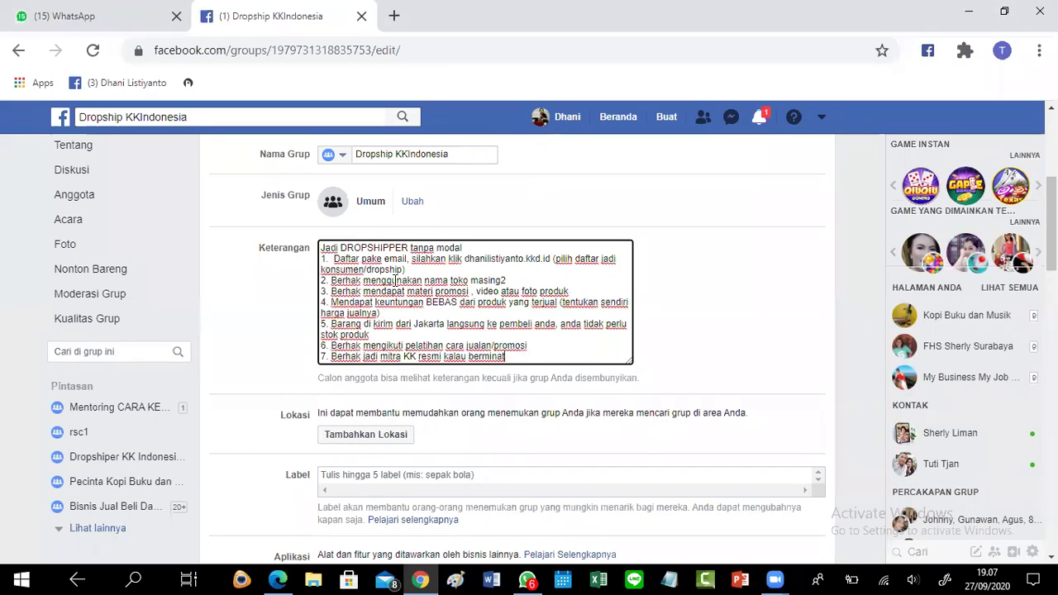
pyautogui.scroll(-1, 444, 303)
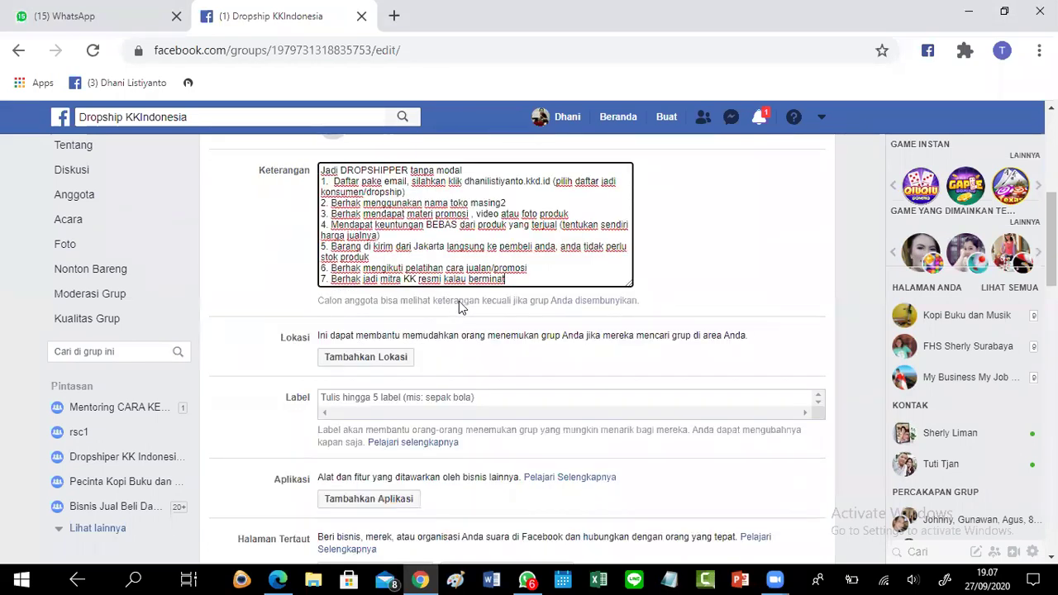
pyautogui.scroll(-4, 456, 306)
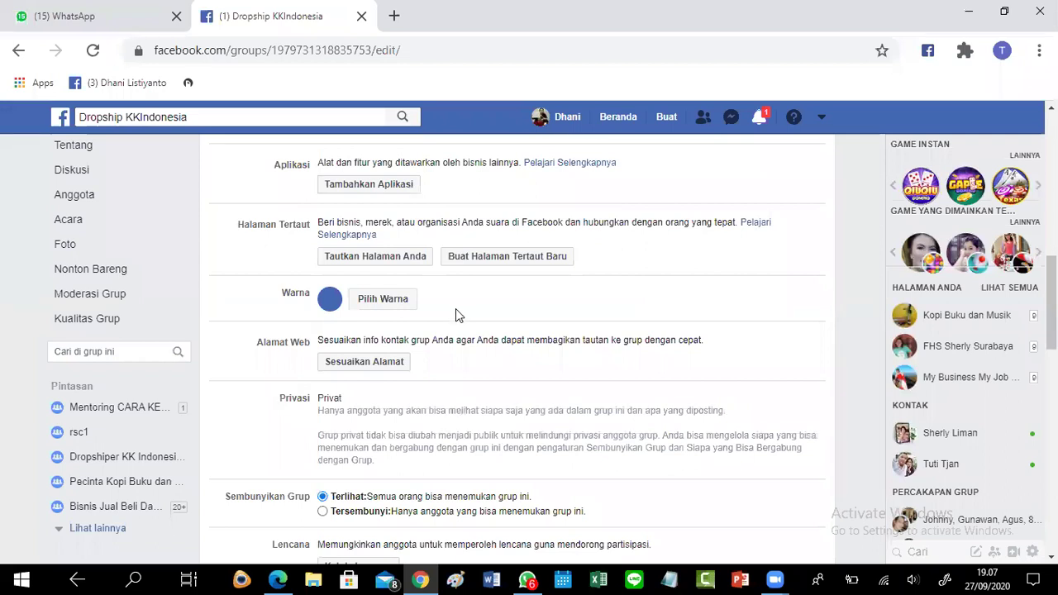
pyautogui.scroll(-7, 344, 506)
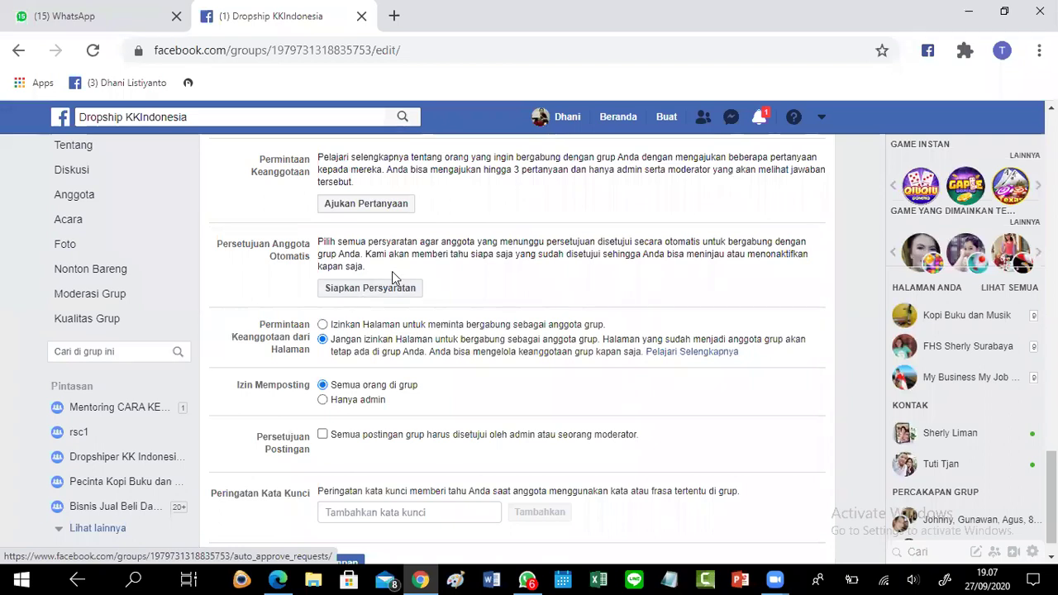
pyautogui.scroll(-1, 392, 276)
pyautogui.click(335, 525)
# Step: Review the saved group settings, from the group name and Keterangan description through the privacy, visibility and Bagian sections
pyautogui.scroll(2, 392, 357)
pyautogui.scroll(3, 384, 350)
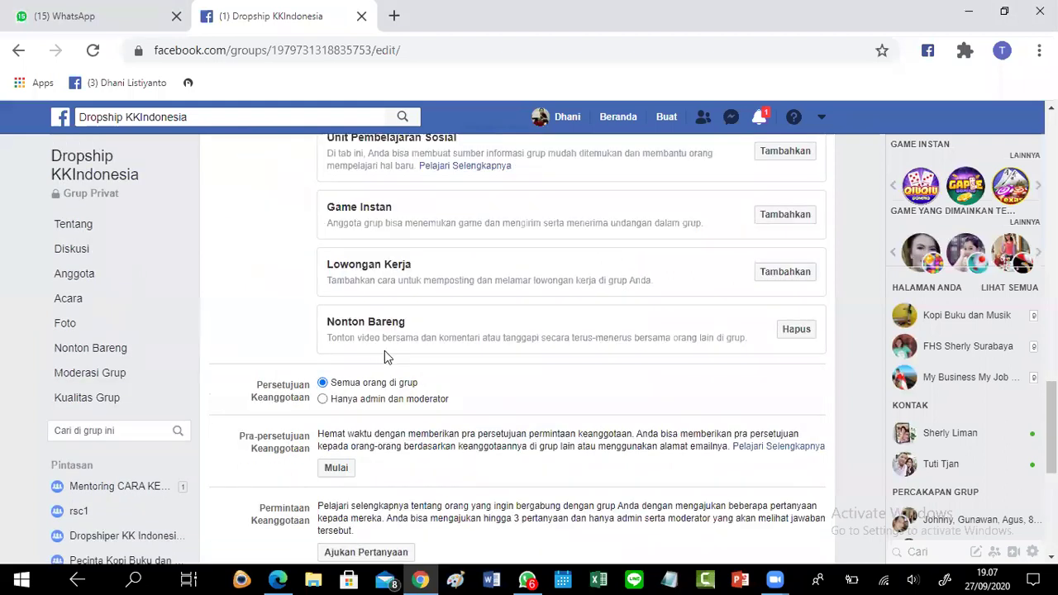
pyautogui.scroll(5, 384, 350)
pyautogui.scroll(10, 400, 335)
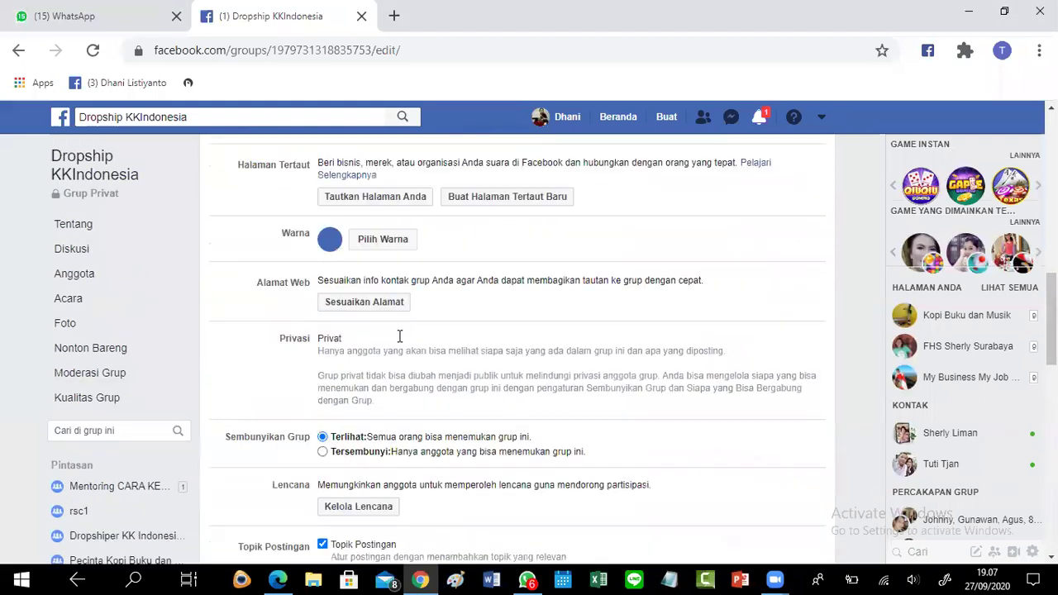
pyautogui.scroll(2, 402, 333)
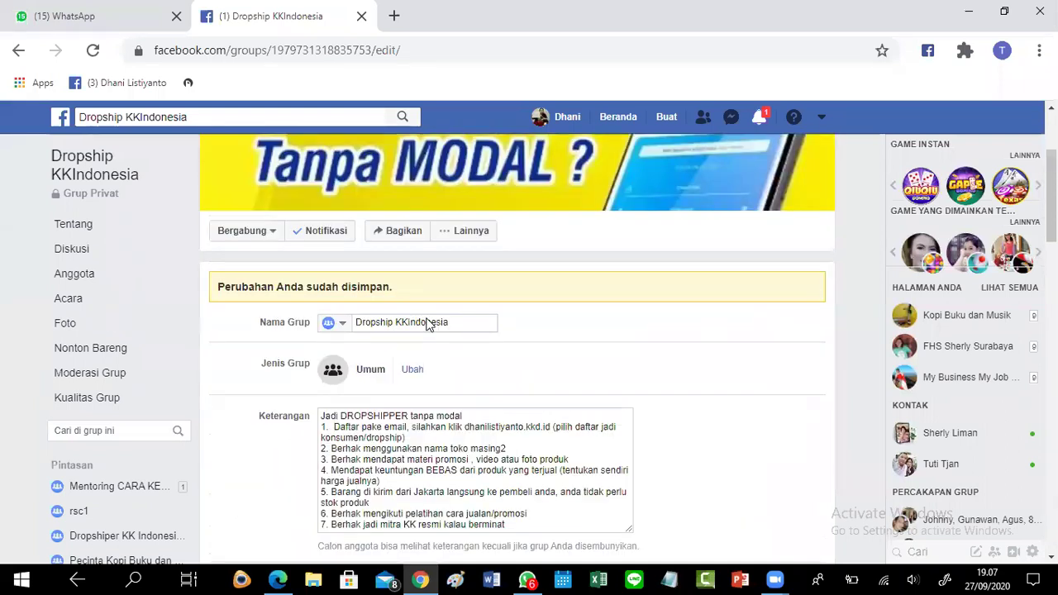
pyautogui.scroll(-3, 463, 306)
pyautogui.scroll(2, 463, 310)
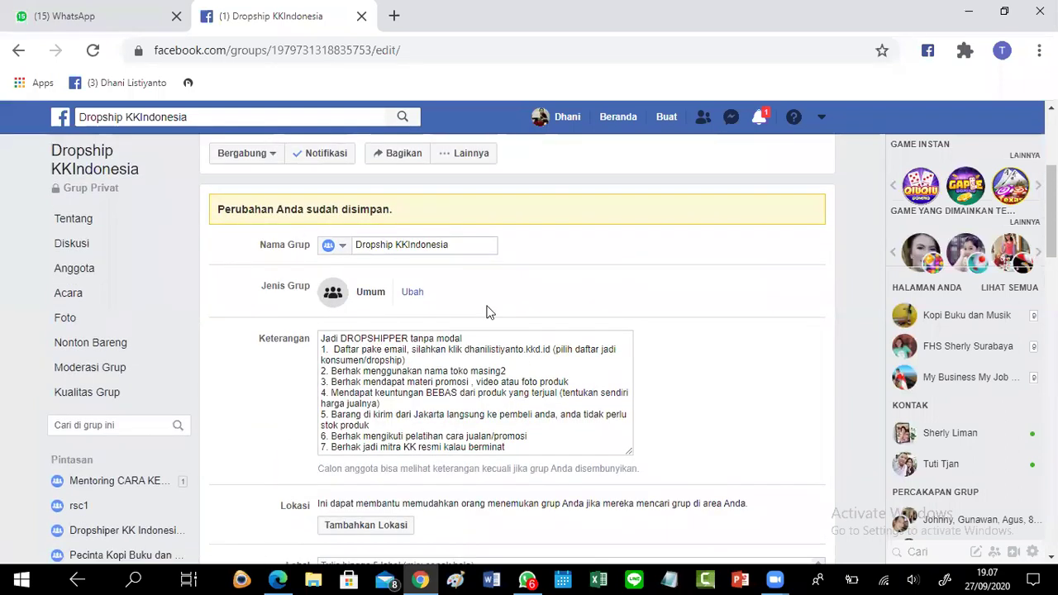
pyautogui.scroll(-1, 492, 306)
pyautogui.scroll(-3, 501, 296)
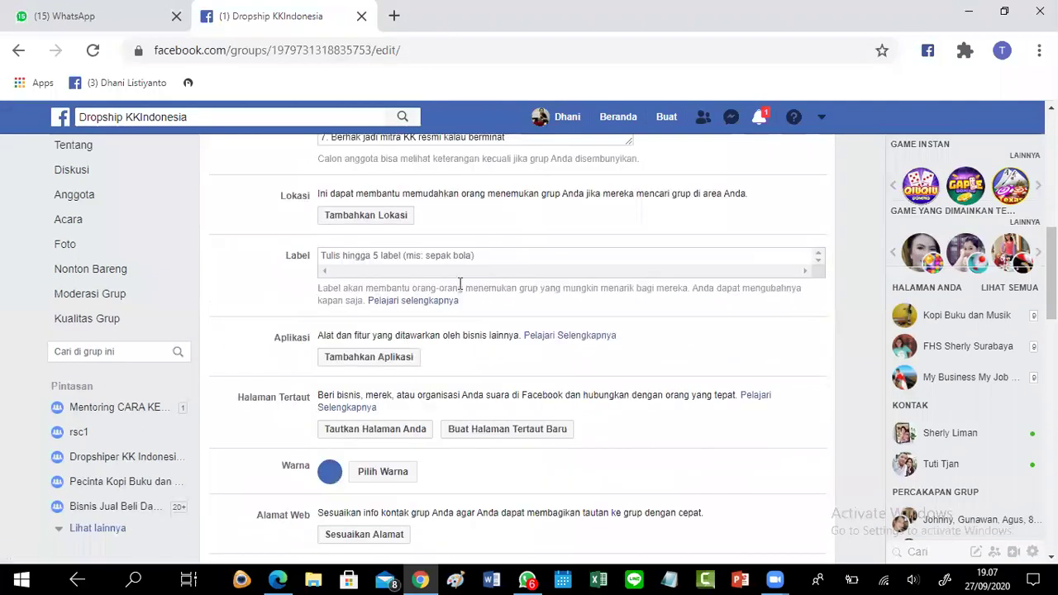
pyautogui.scroll(-2, 470, 281)
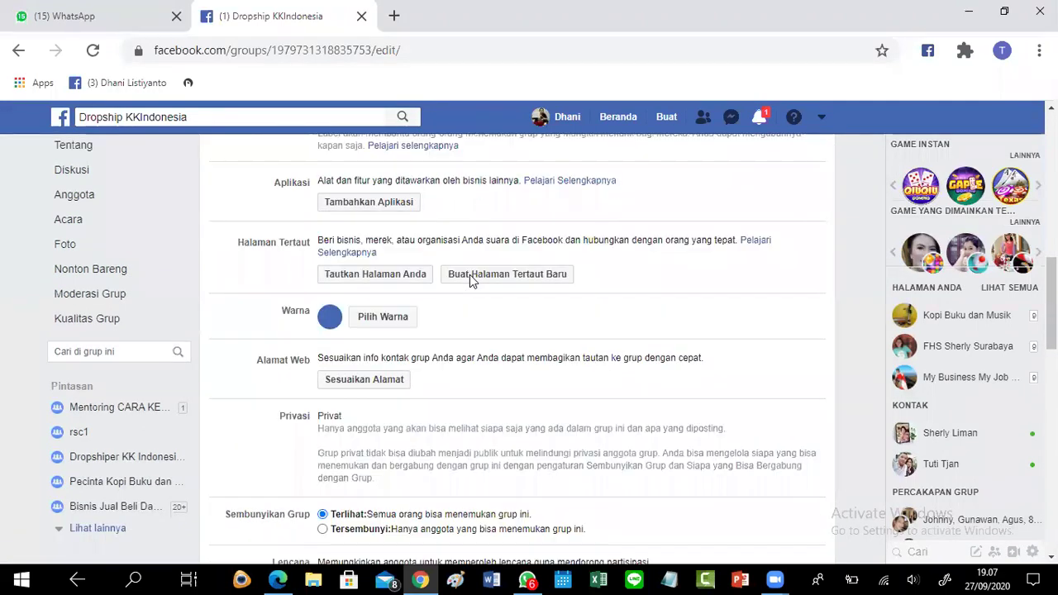
pyautogui.scroll(-1, 517, 322)
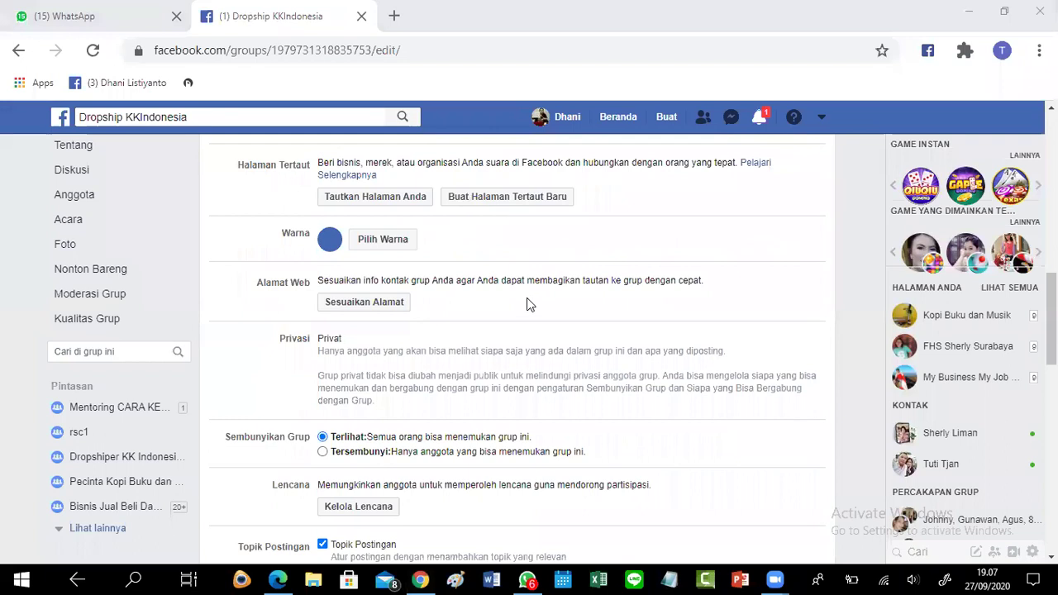
pyautogui.scroll(-3, 527, 299)
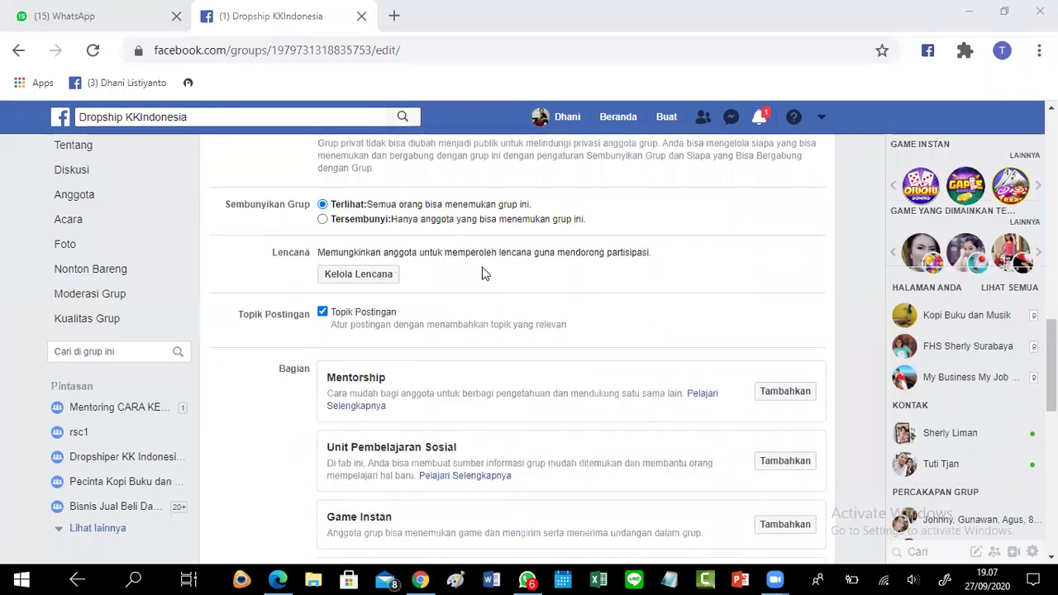
pyautogui.scroll(6, 484, 274)
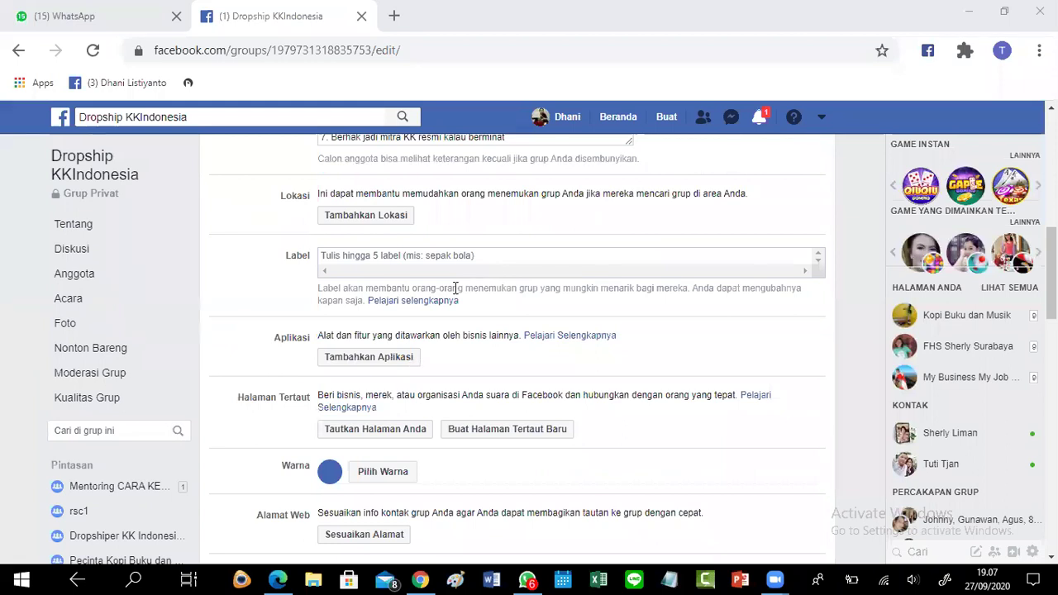
# Step: Set Persetujuan Keanggotaan to "Hanya admin dan moderator"
pyautogui.scroll(-2, 459, 285)
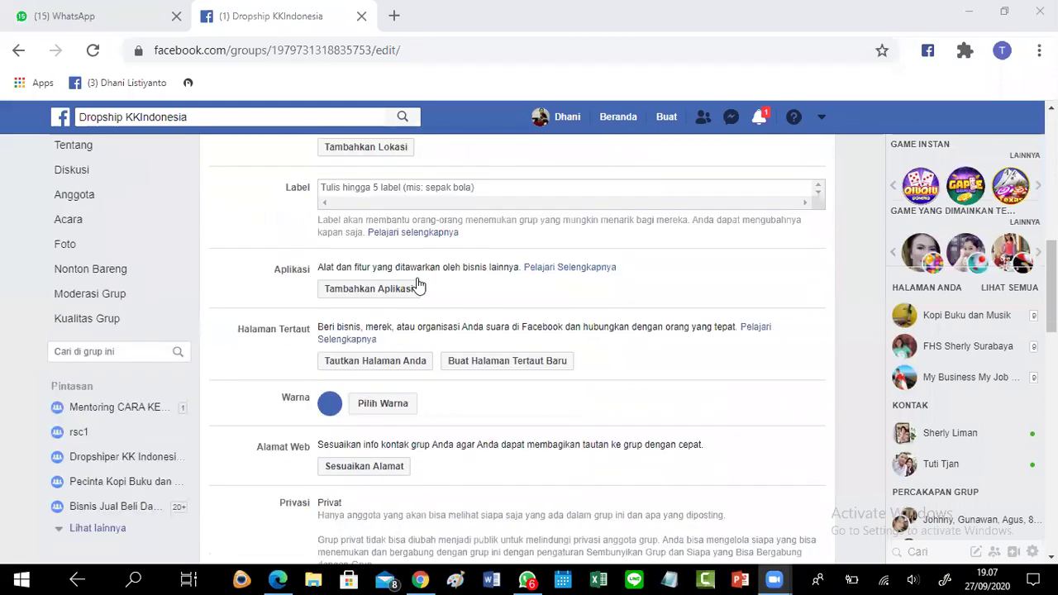
pyautogui.scroll(-1, 430, 277)
pyautogui.scroll(-2, 433, 271)
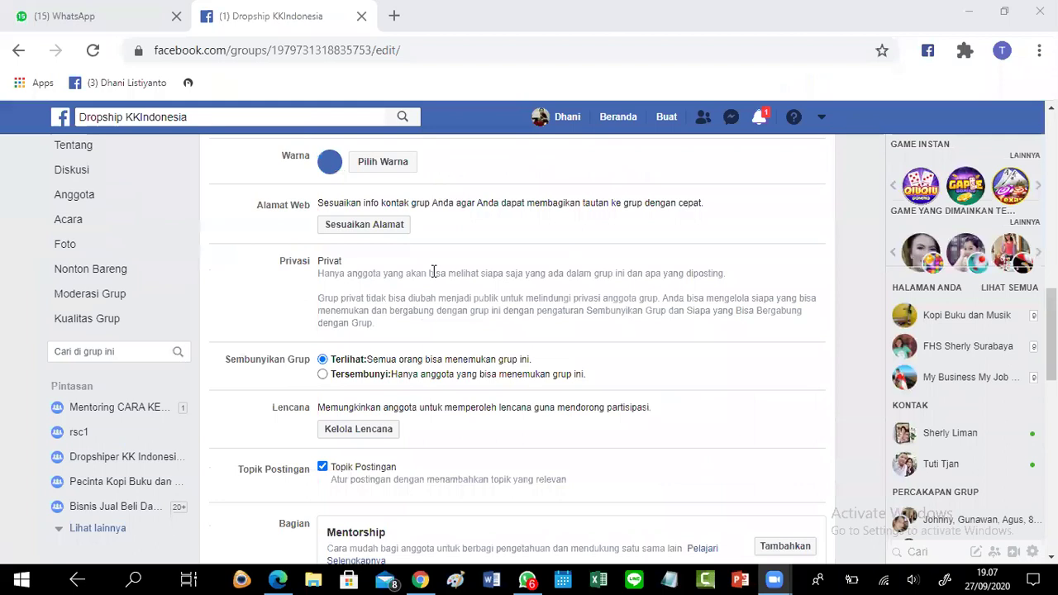
pyautogui.scroll(-1, 433, 271)
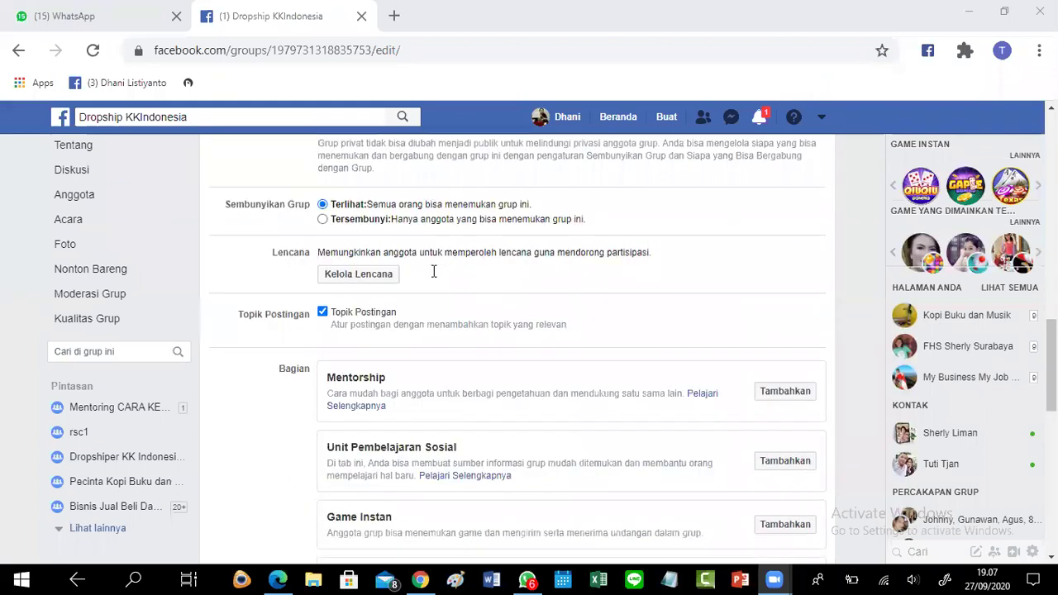
pyautogui.scroll(-4, 432, 273)
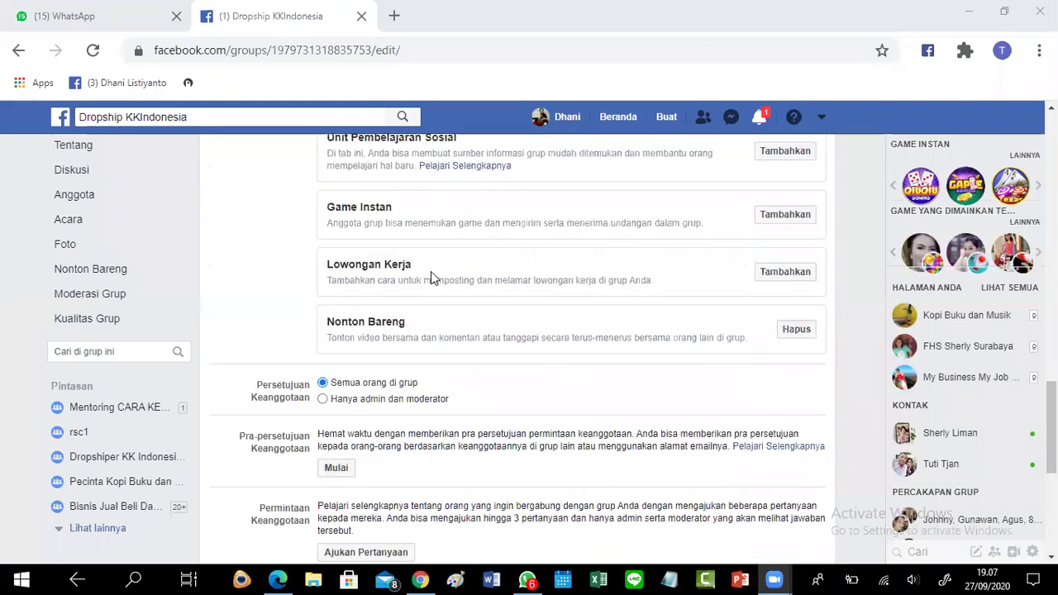
pyautogui.scroll(-2, 437, 256)
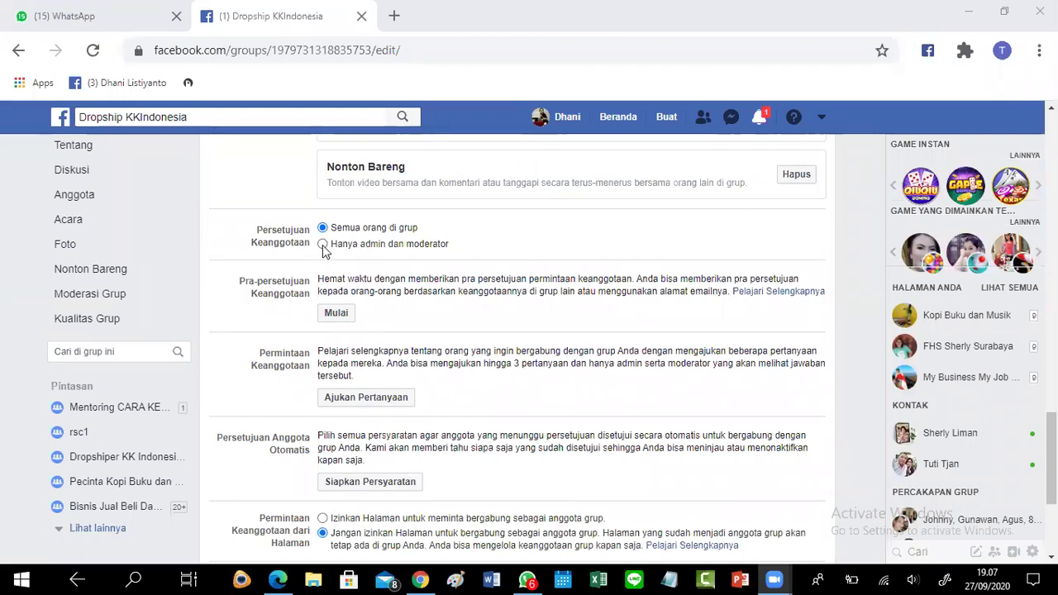
pyautogui.click(322, 244)
# Step: Start a new membership question for people requesting to join, worded "apakah anda adalah member KKindonesia ?"
pyautogui.scroll(-2, 414, 250)
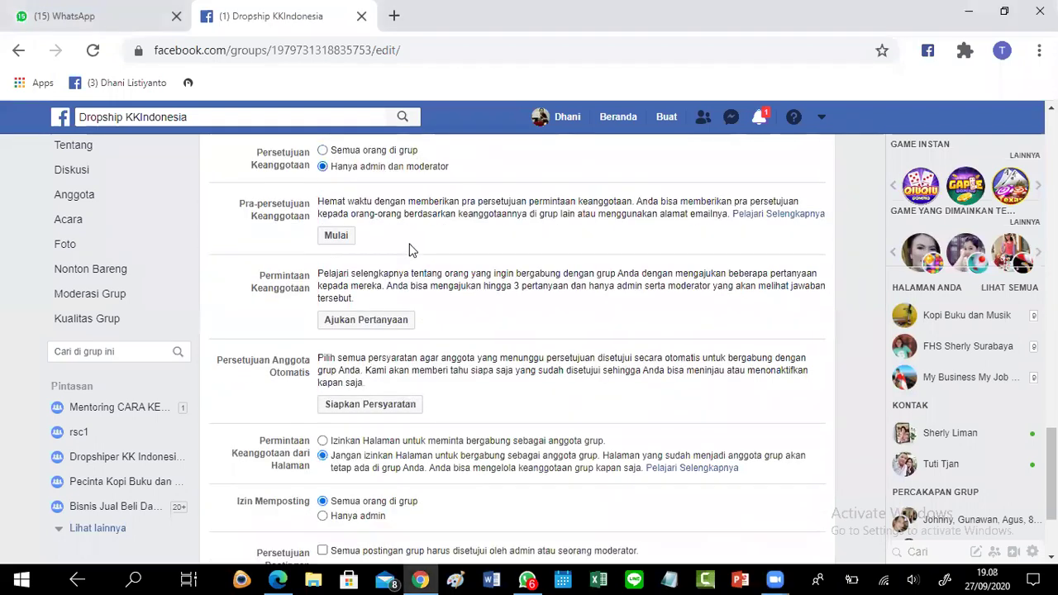
pyautogui.scroll(1, 339, 258)
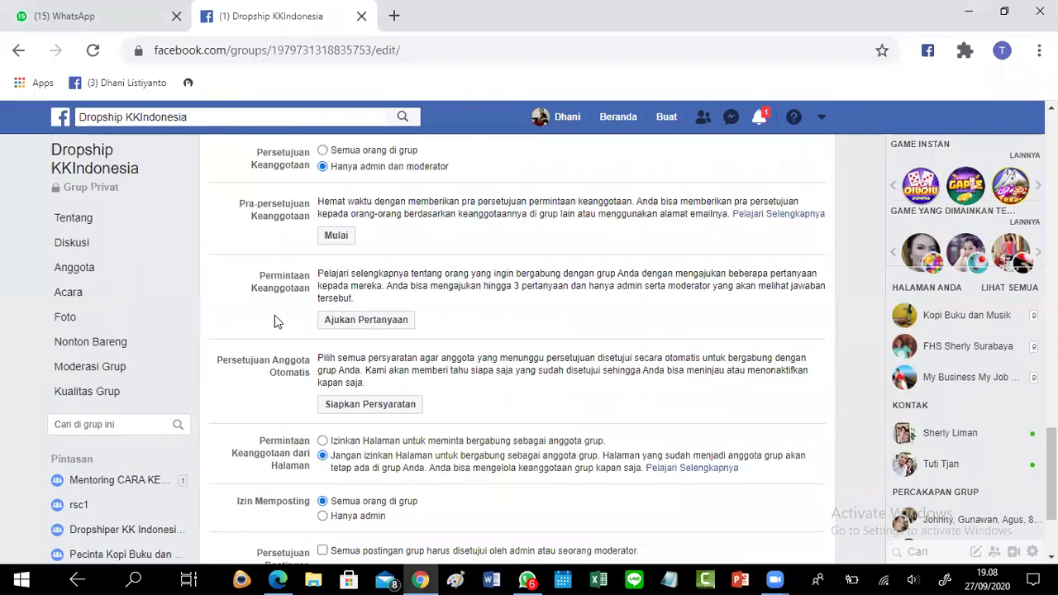
pyautogui.click(350, 325)
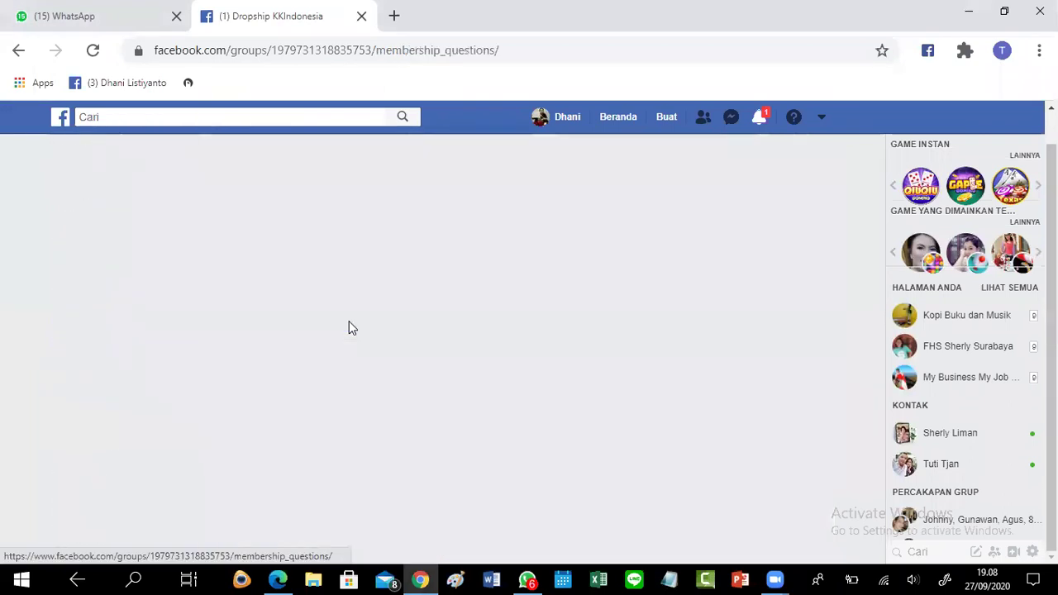
pyautogui.scroll(-2, 402, 308)
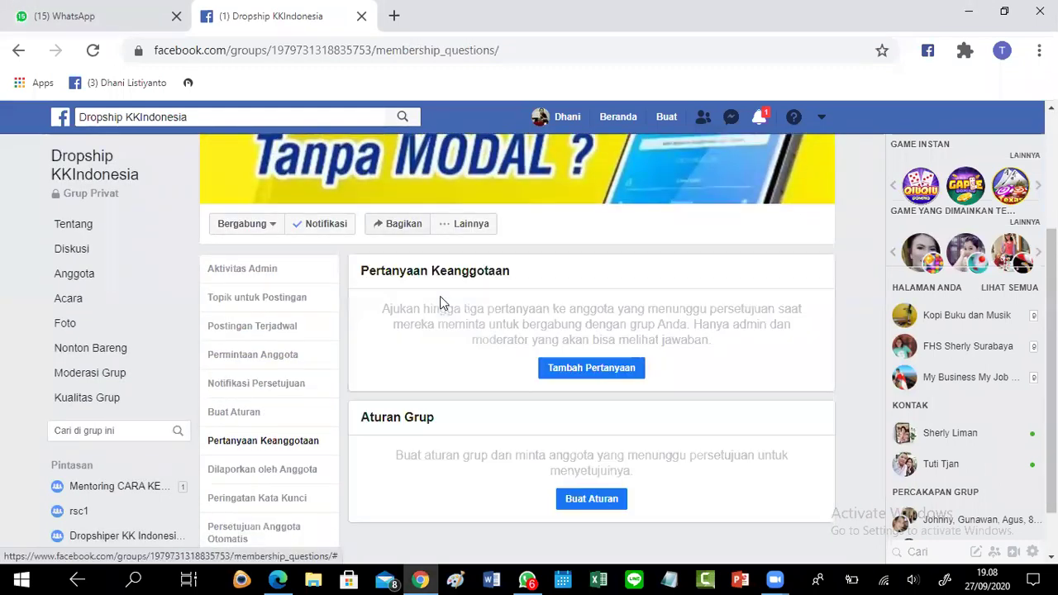
pyautogui.click(578, 376)
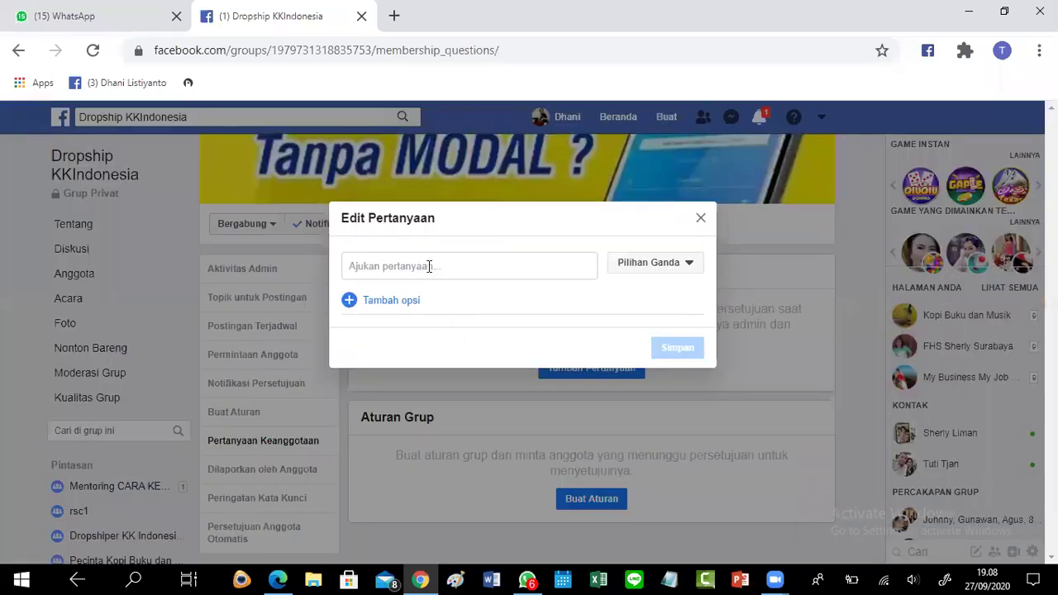
pyautogui.click(429, 266)
pyautogui.write('apaka')
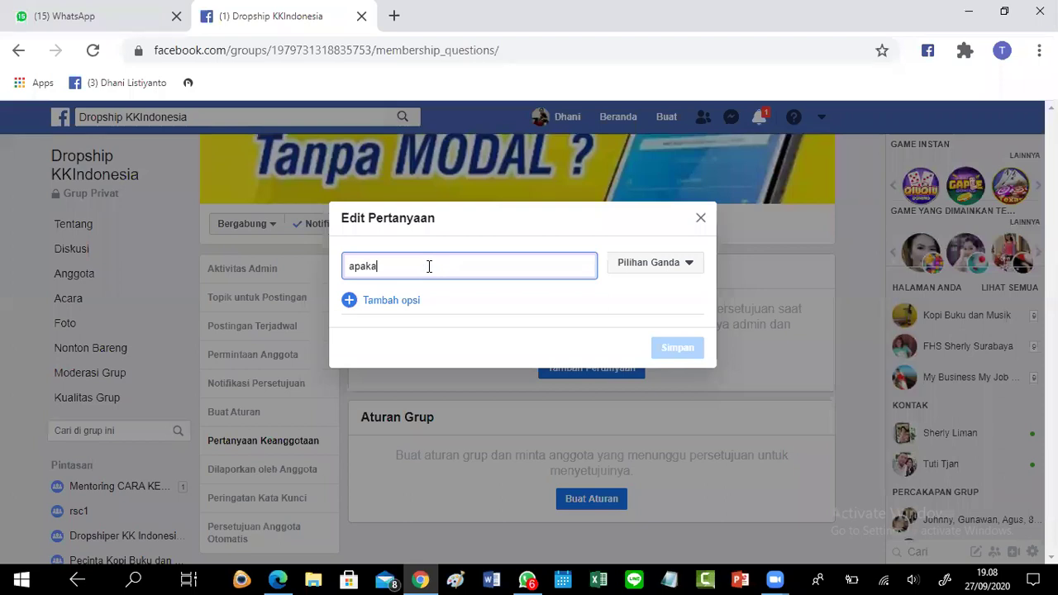
pyautogui.write('h anda adalah member KKindo')
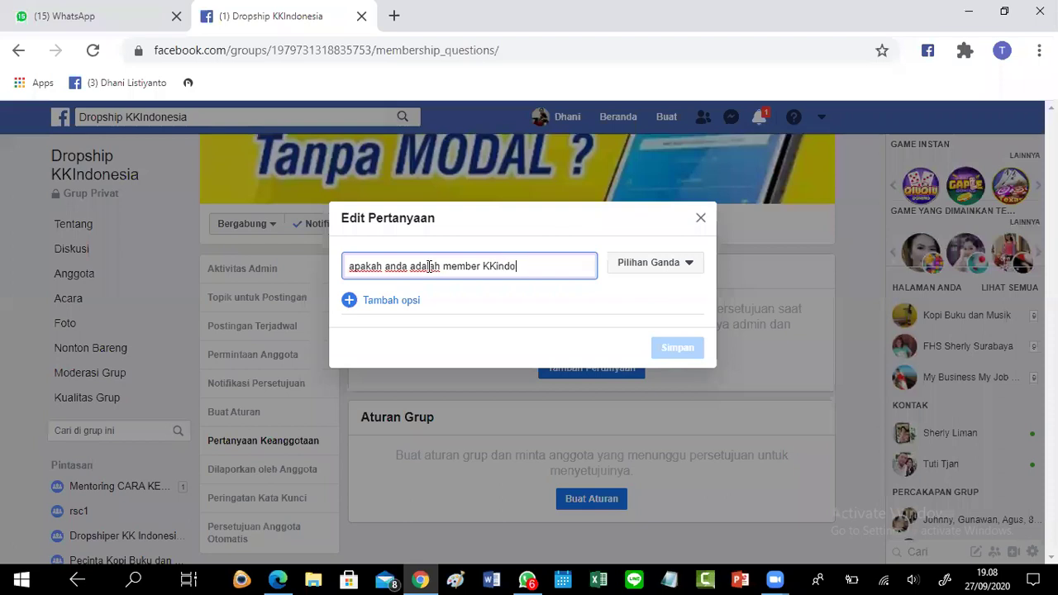
pyautogui.write('nesia ?')
# Step: Change the membership question's answer type to Jawaban Tertulis and save the question
pyautogui.click(657, 267)
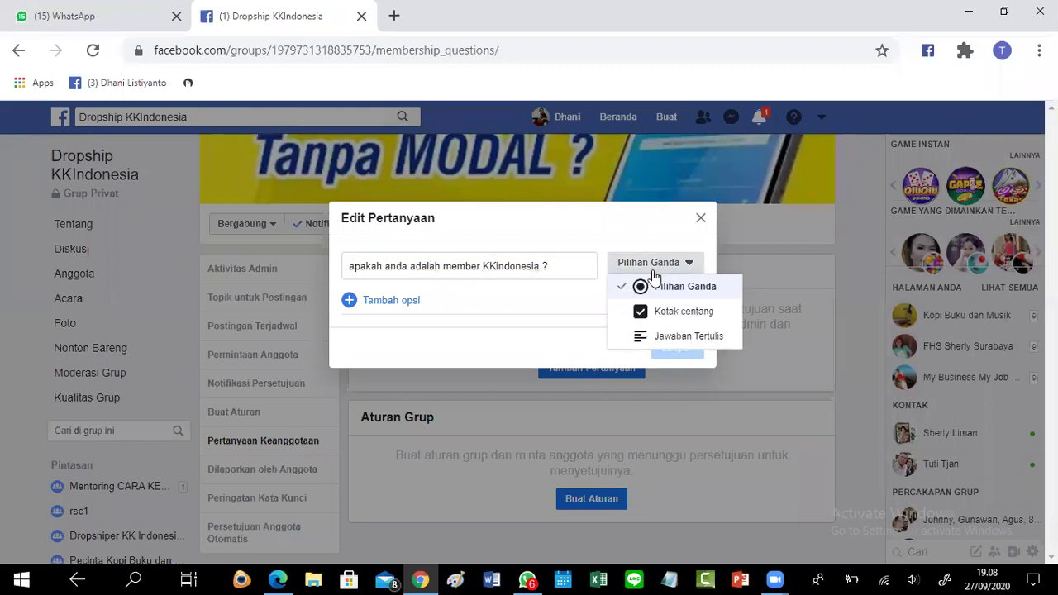
pyautogui.click(644, 342)
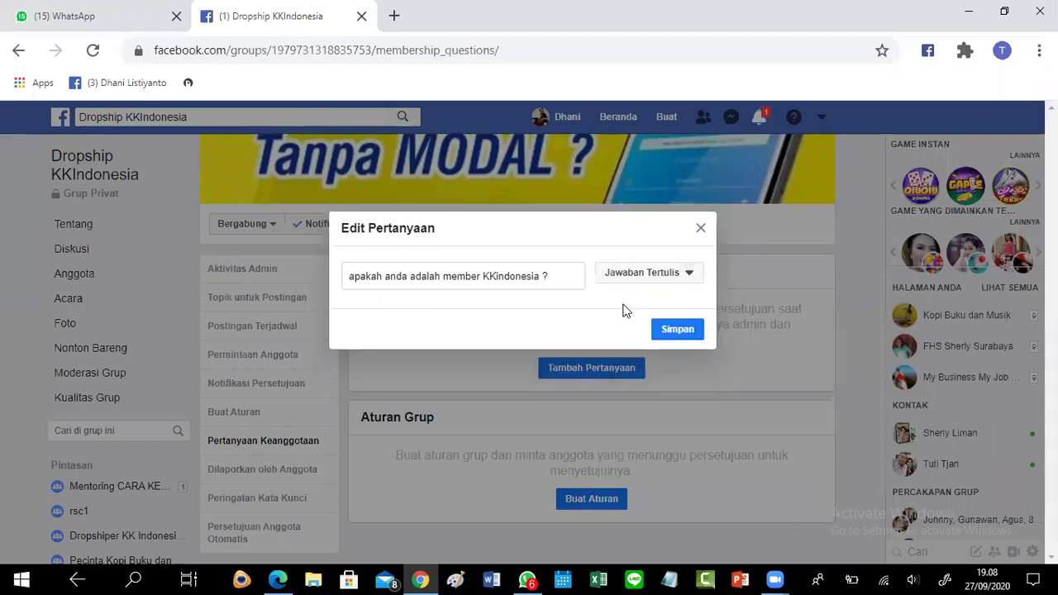
pyautogui.click(668, 333)
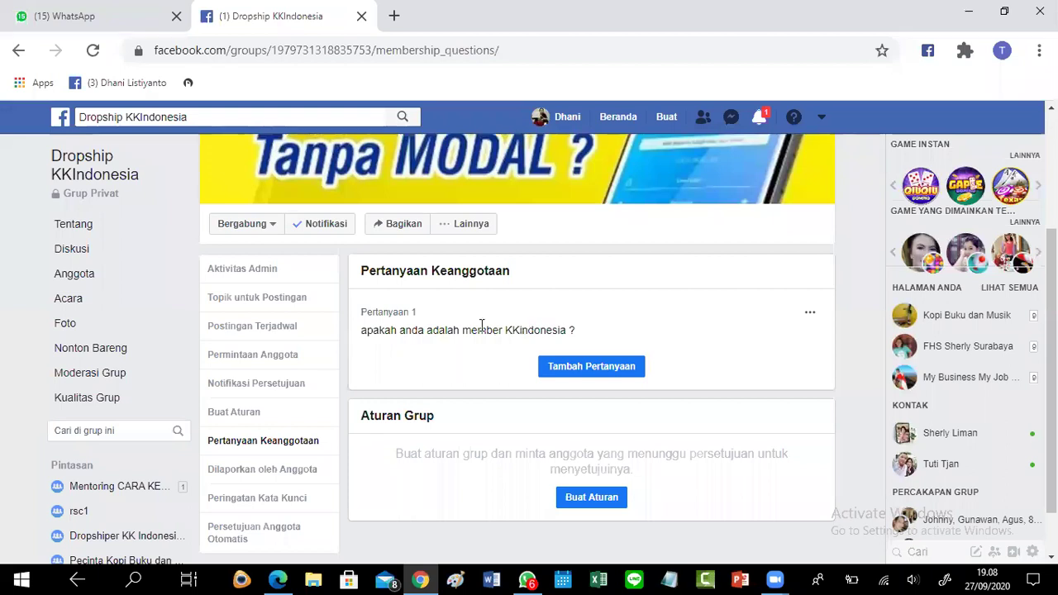
# Step: Return from the membership questions to the group's settings for editing (Edit Pengaturan Grup)
pyautogui.scroll(-1, 495, 323)
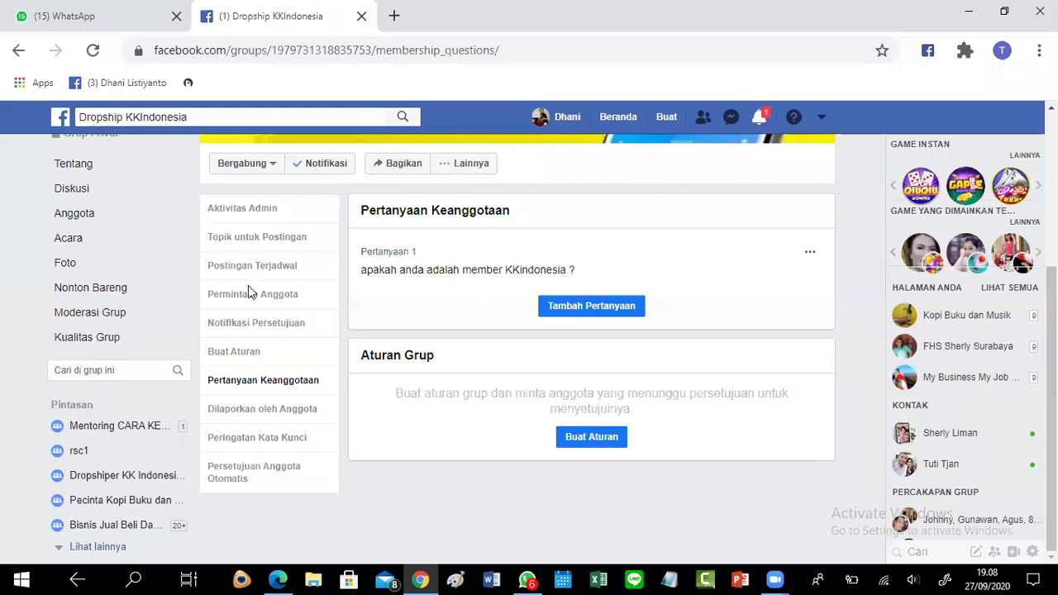
pyautogui.scroll(2, 276, 272)
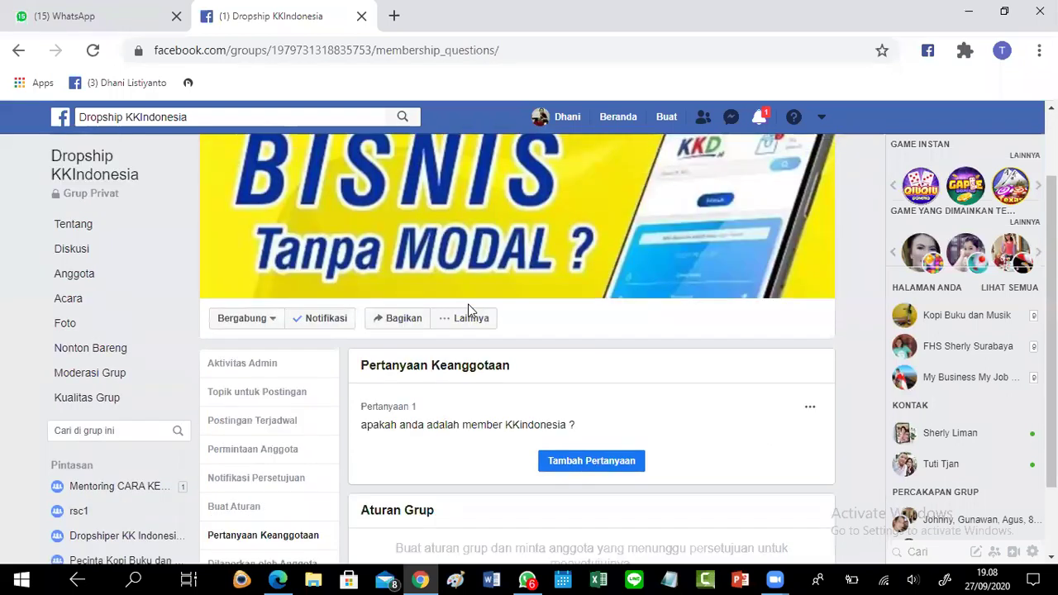
pyautogui.click(467, 320)
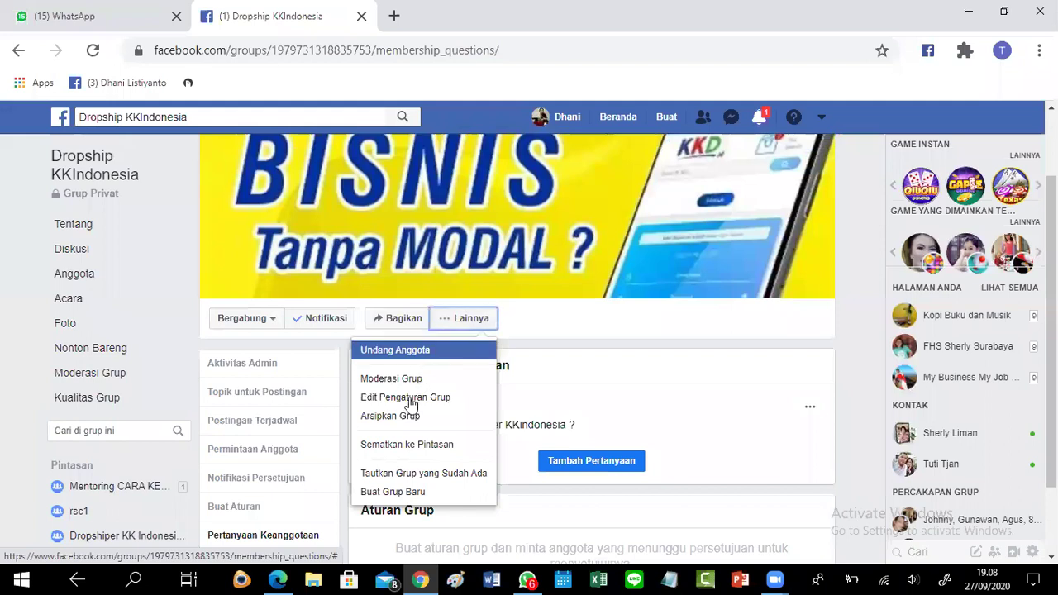
pyautogui.click(411, 398)
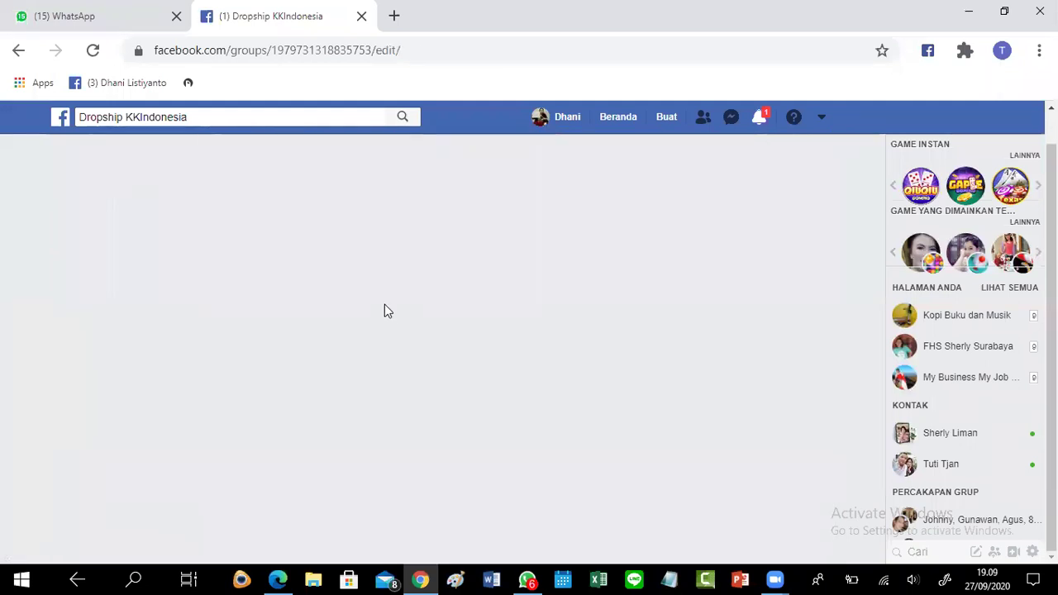
pyautogui.scroll(-2, 389, 276)
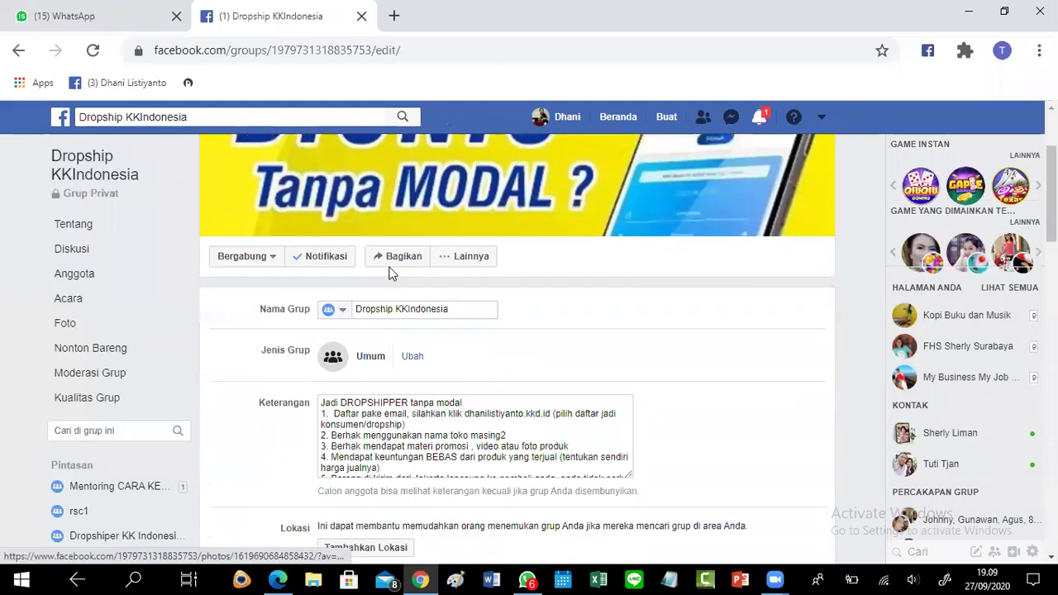
pyautogui.scroll(-2, 519, 234)
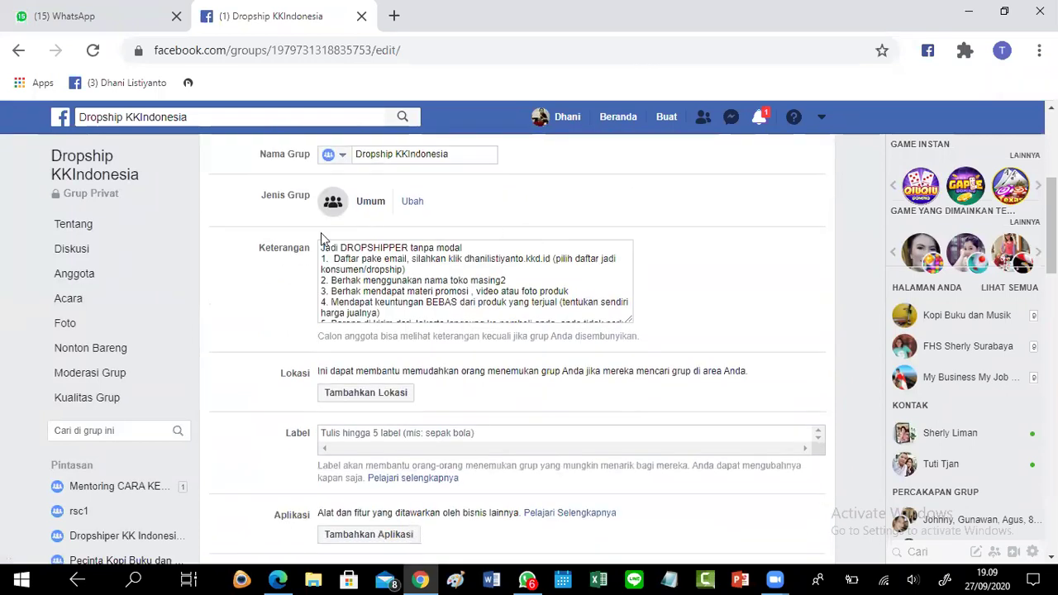
# Step: Require admin or moderator approval for all group posts (Persetujuan Postingan) and set Izin Memposting to "Semua orang di grup"
pyautogui.scroll(-2, 401, 252)
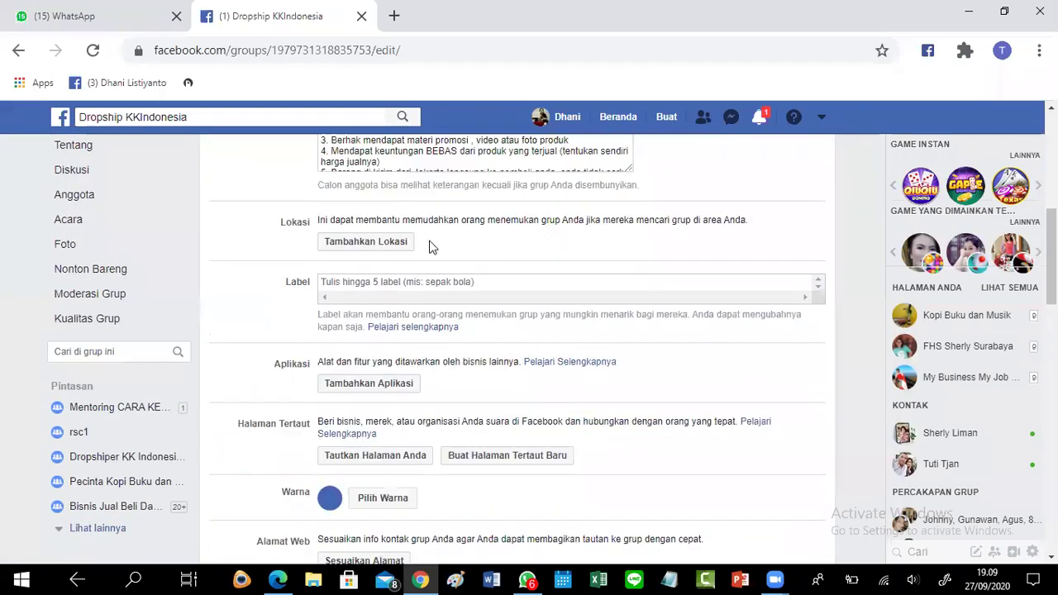
pyautogui.scroll(-1, 430, 246)
pyautogui.scroll(-5, 430, 246)
pyautogui.scroll(-8, 446, 240)
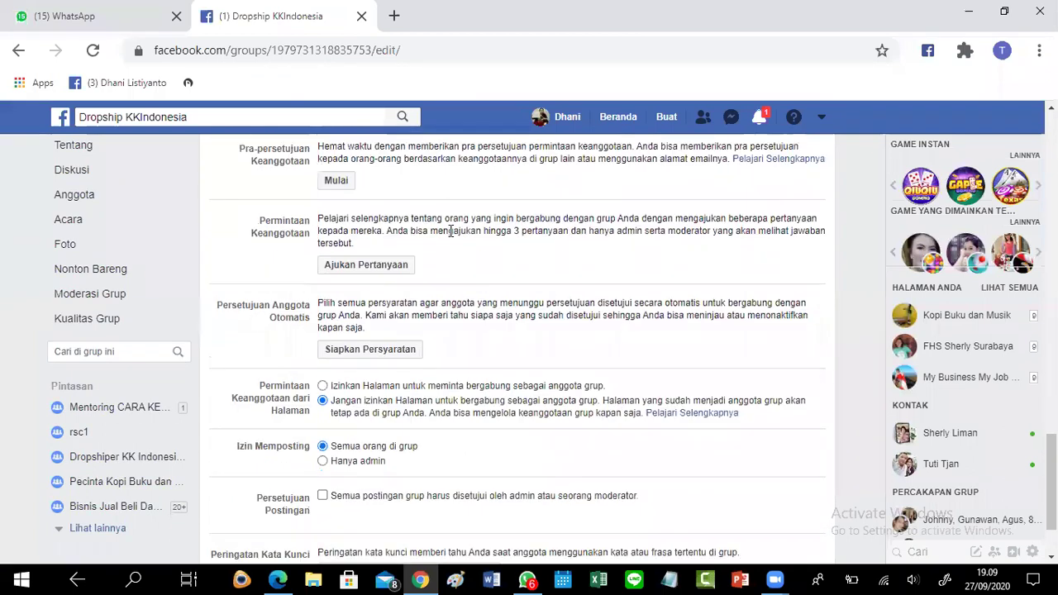
pyautogui.scroll(1, 450, 231)
pyautogui.scroll(-2, 405, 266)
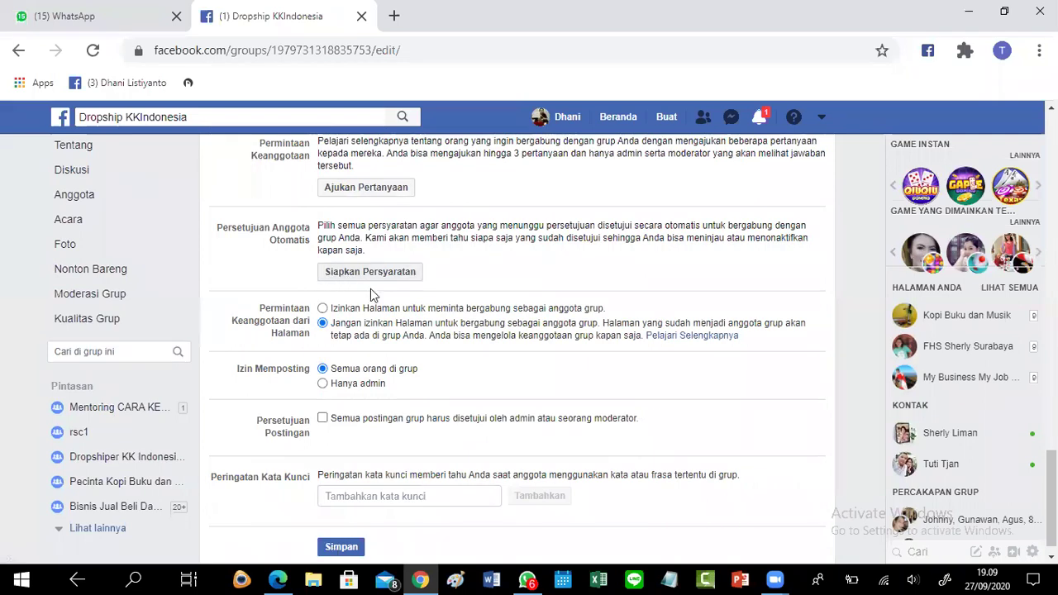
pyautogui.scroll(-1, 370, 295)
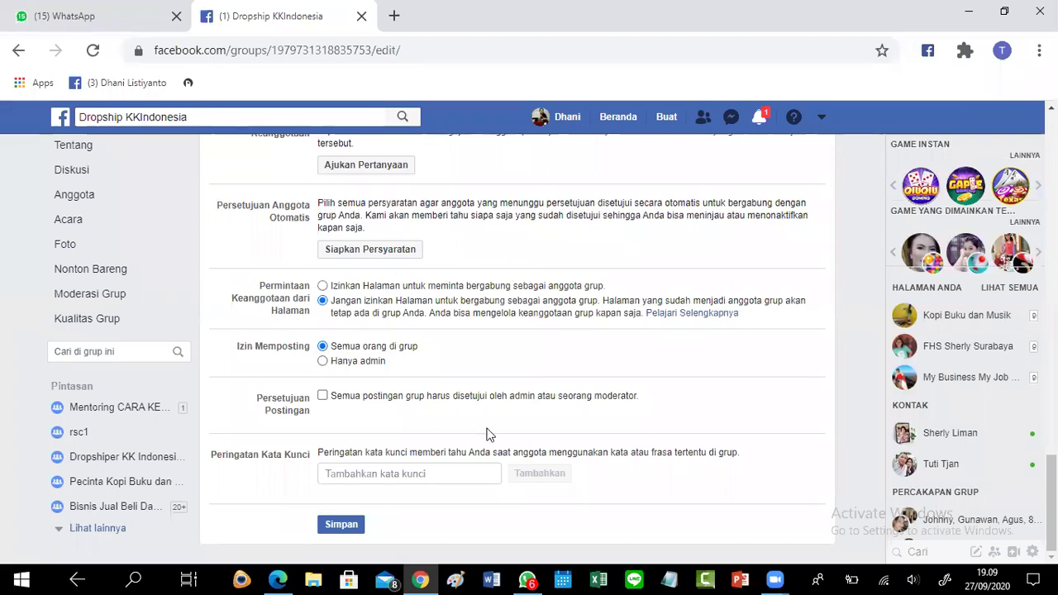
pyautogui.click(323, 396)
pyautogui.click(323, 364)
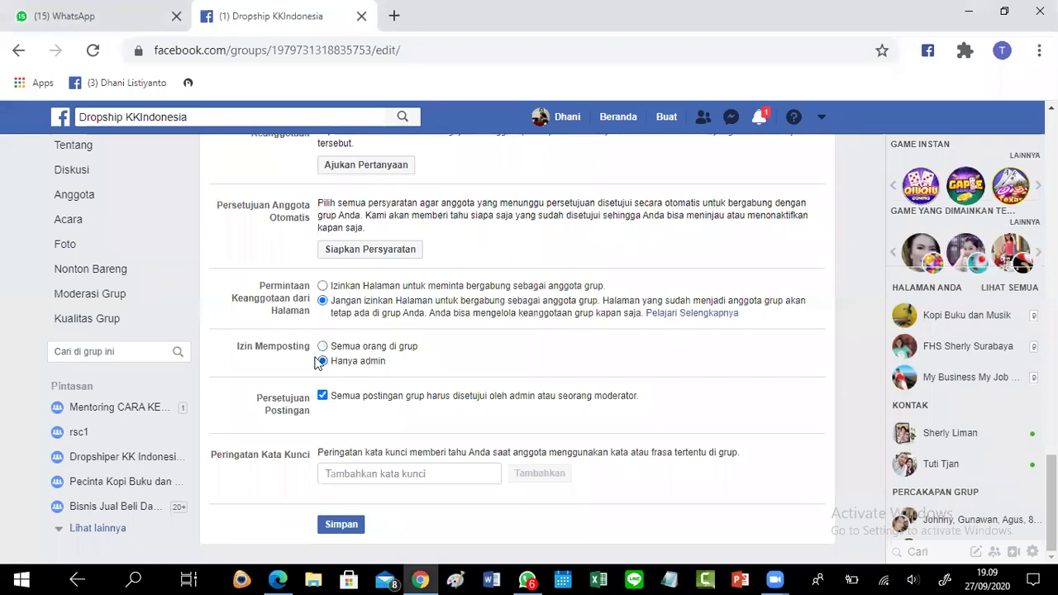
pyautogui.click(323, 347)
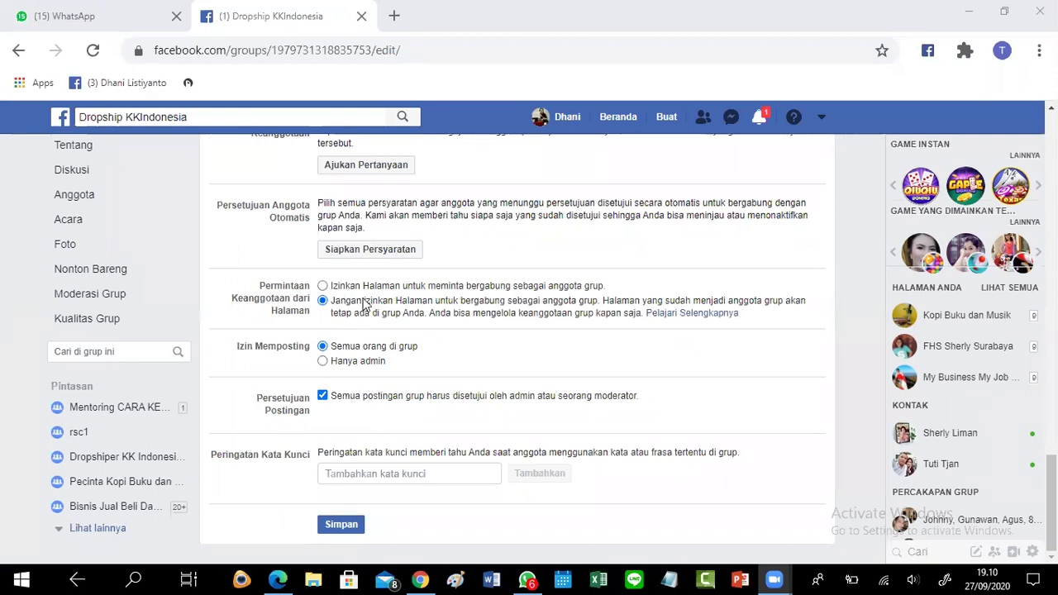
# Step: Set Persetujuan Keanggotaan to "Hanya admin dan moderator" and save the group settings
pyautogui.scroll(6, 384, 280)
pyautogui.scroll(10, 384, 280)
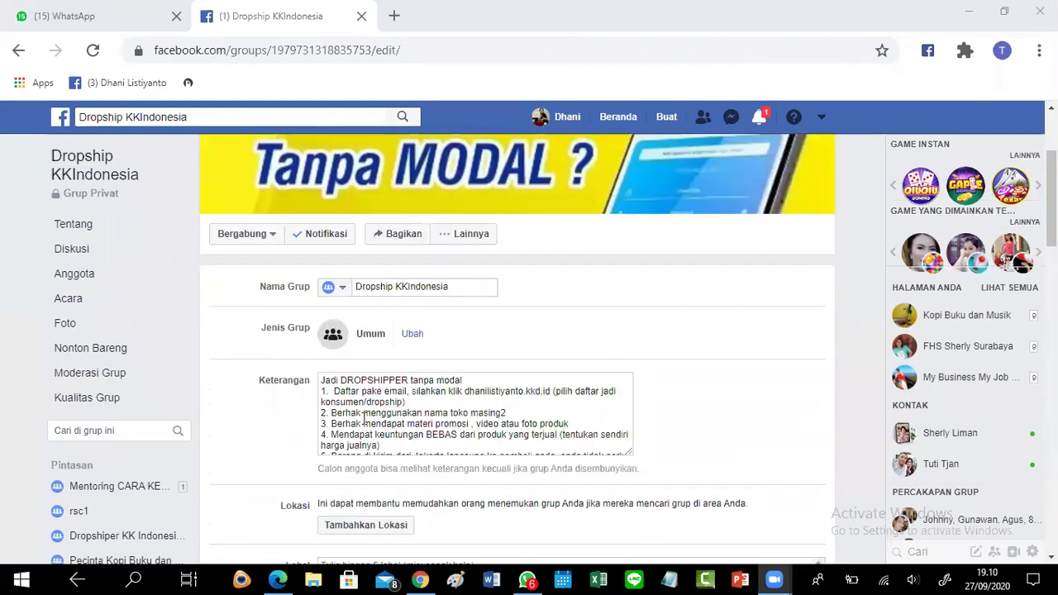
pyautogui.scroll(-3, 474, 381)
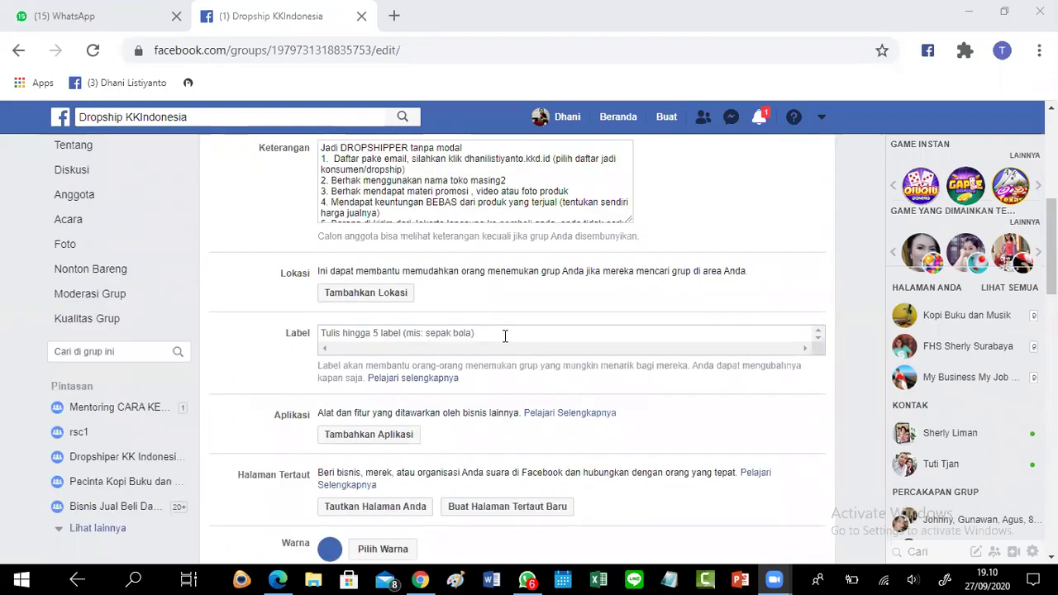
pyautogui.scroll(-6, 502, 335)
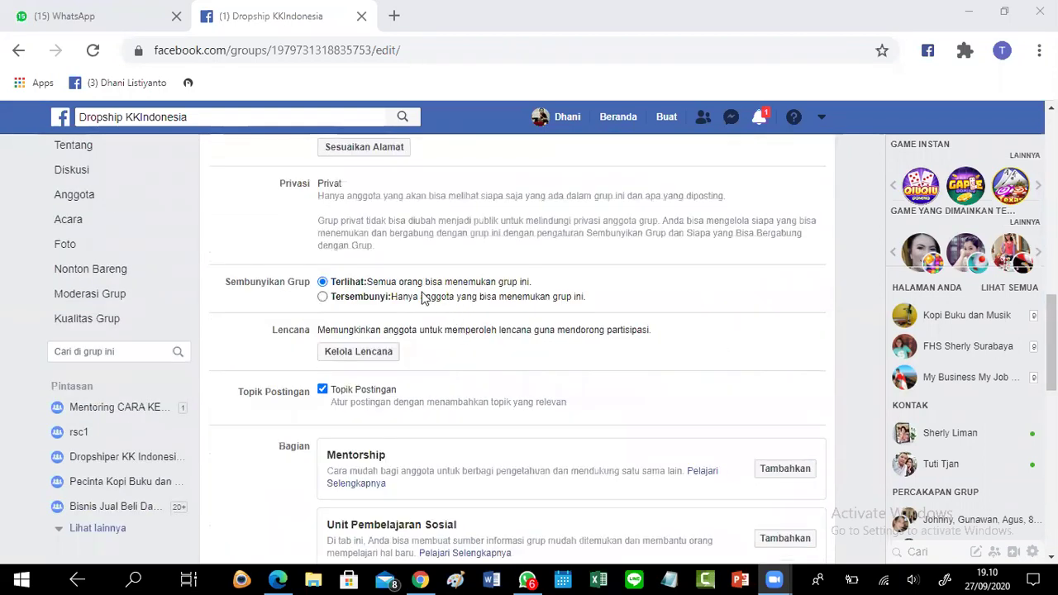
pyautogui.scroll(-1, 423, 297)
pyautogui.scroll(-6, 422, 298)
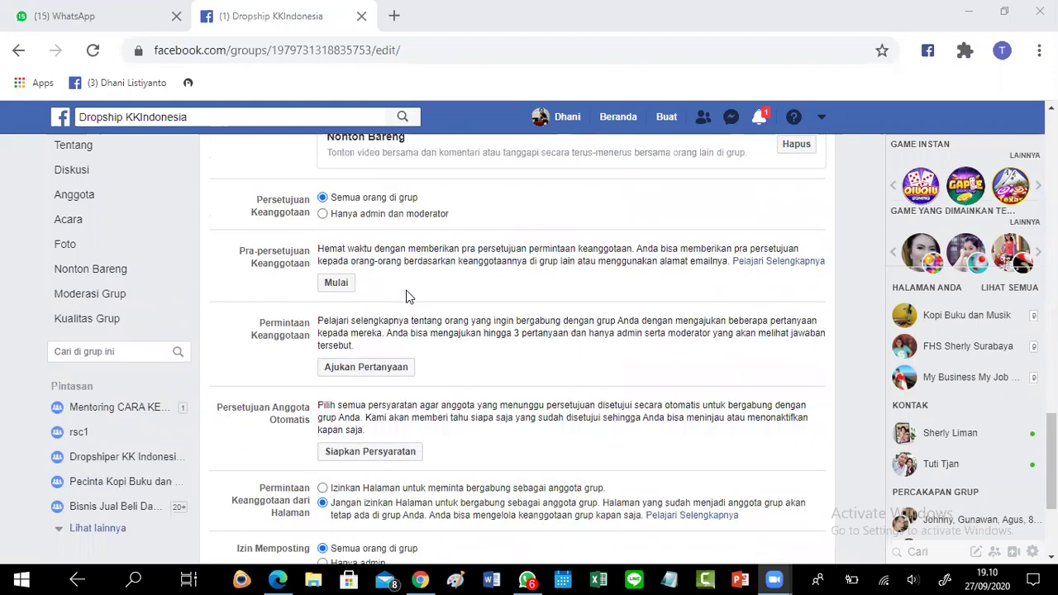
pyautogui.scroll(-1, 406, 295)
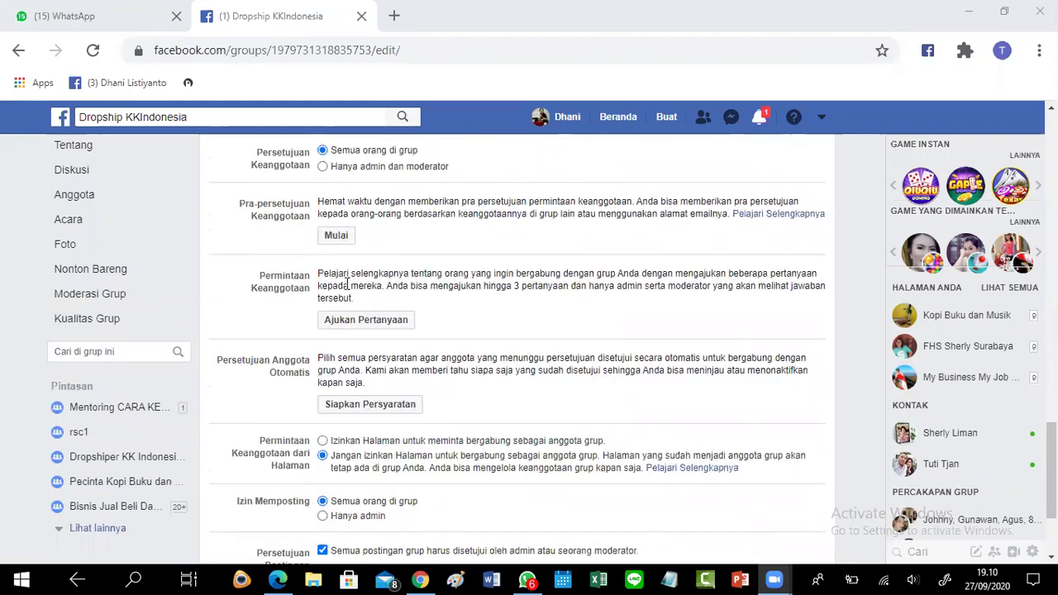
pyautogui.click(324, 167)
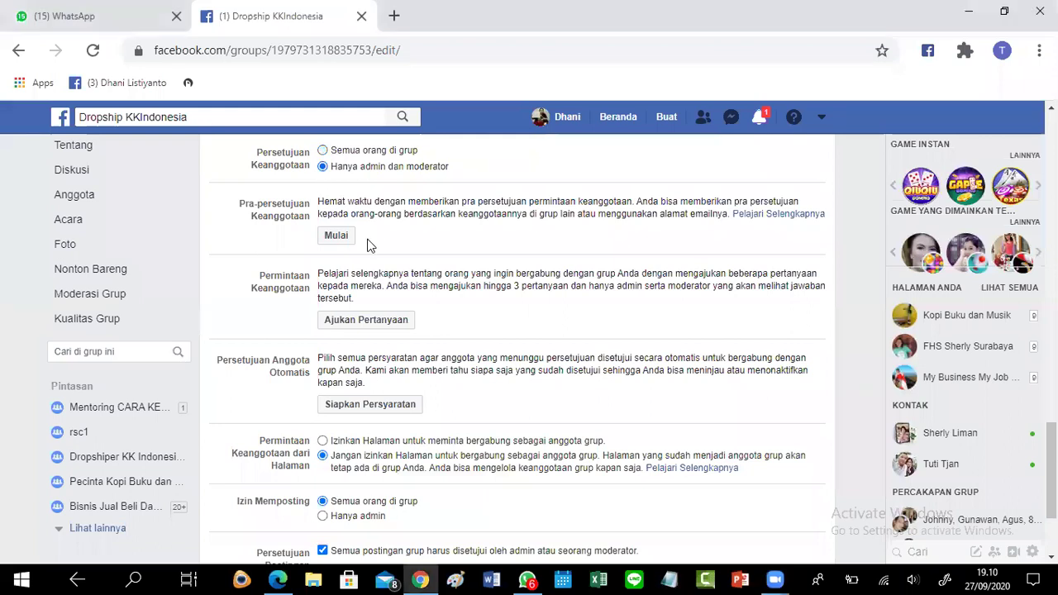
pyautogui.scroll(-1, 369, 245)
pyautogui.scroll(-1, 369, 245)
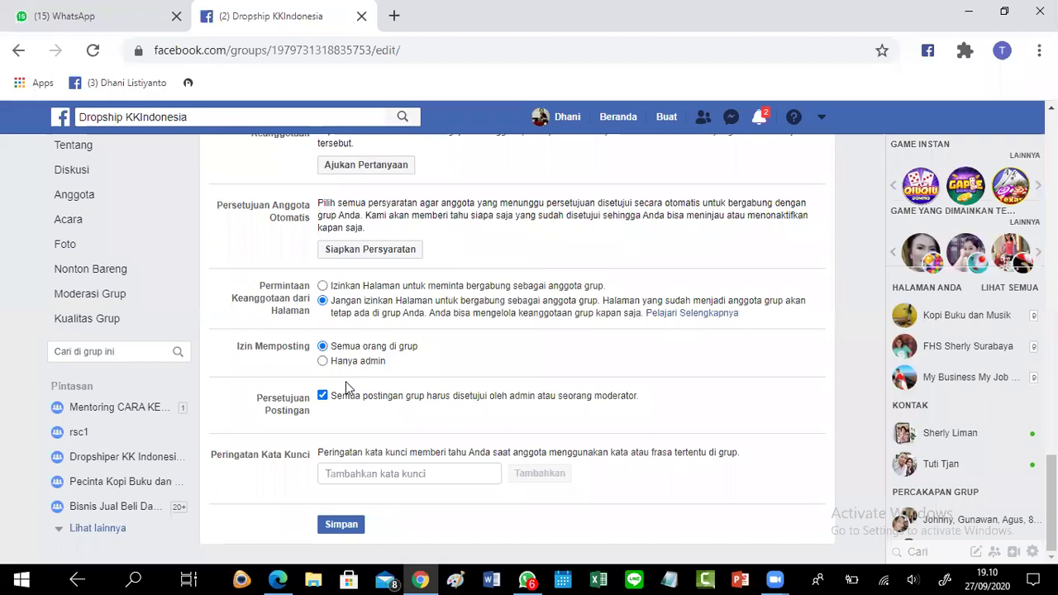
pyautogui.click(324, 521)
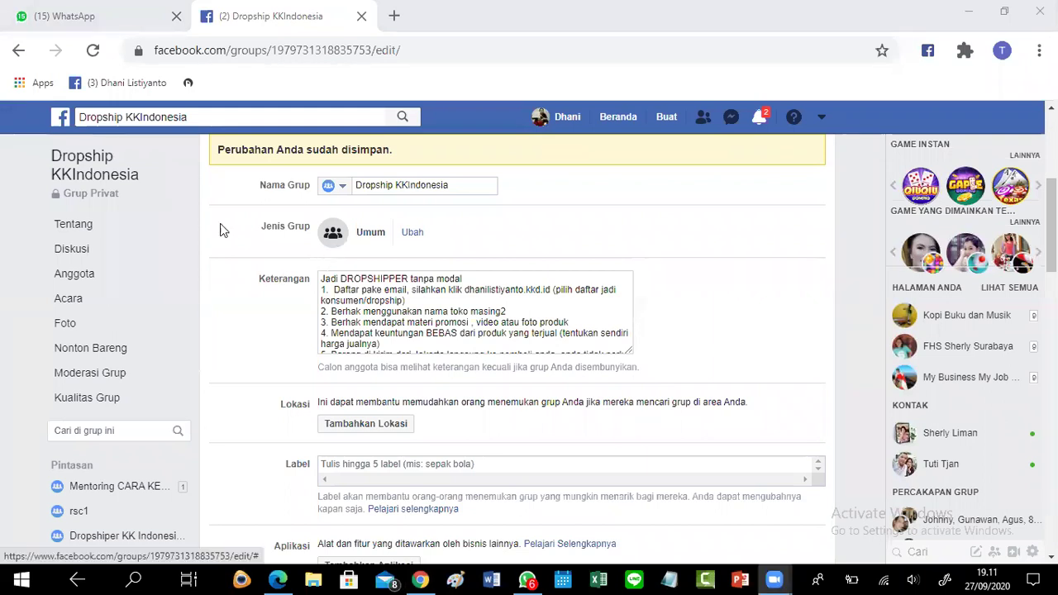
# Step: Start sharing the group to the personal timeline with the message "yuk yang ngga punya modal uda bisa punya usaha, join grup FB saya"
pyautogui.click(108, 161)
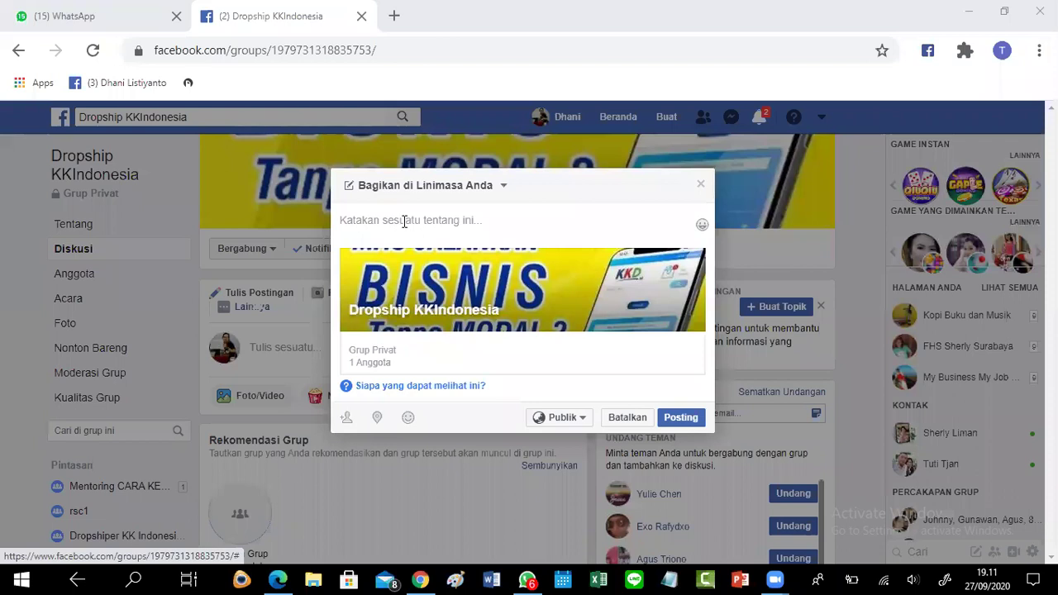
pyautogui.click(386, 219)
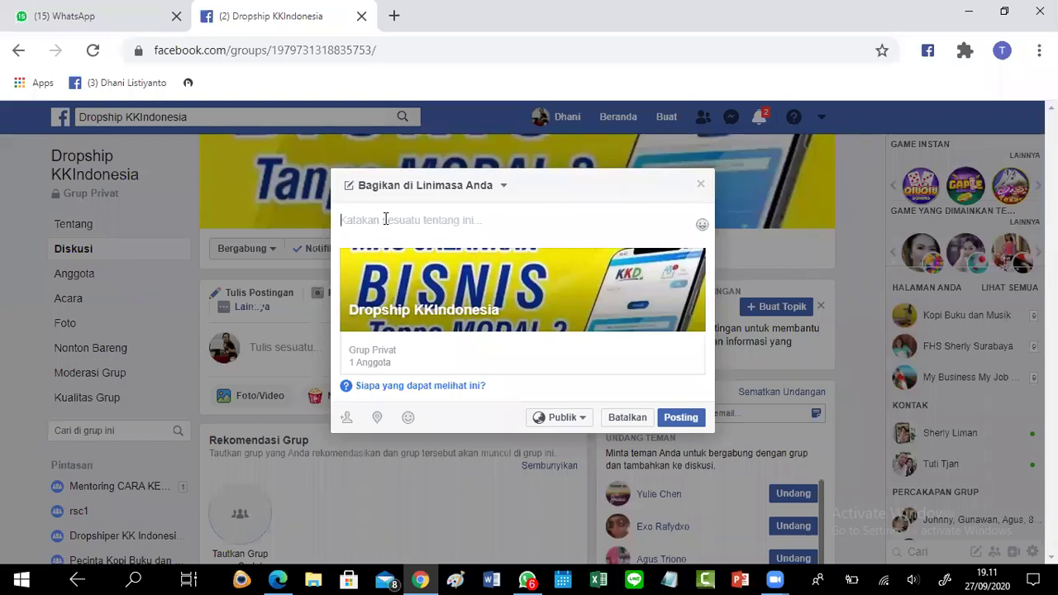
pyautogui.write('sudah di')
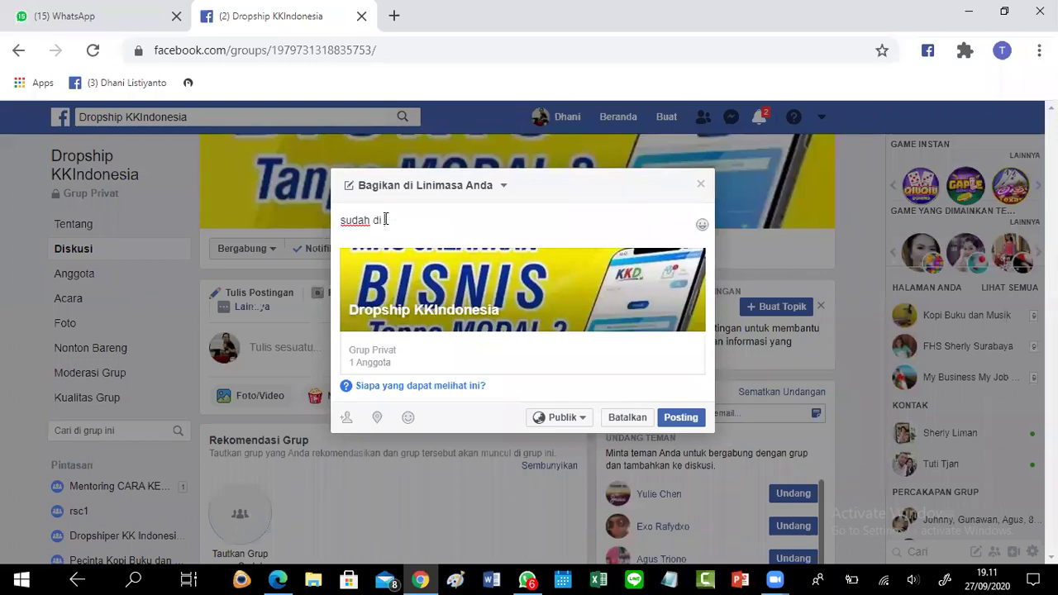
pyautogui.hotkey('ctrl', 'a')
pyautogui.write('yuk yang ngga punya modal uda bisa ')
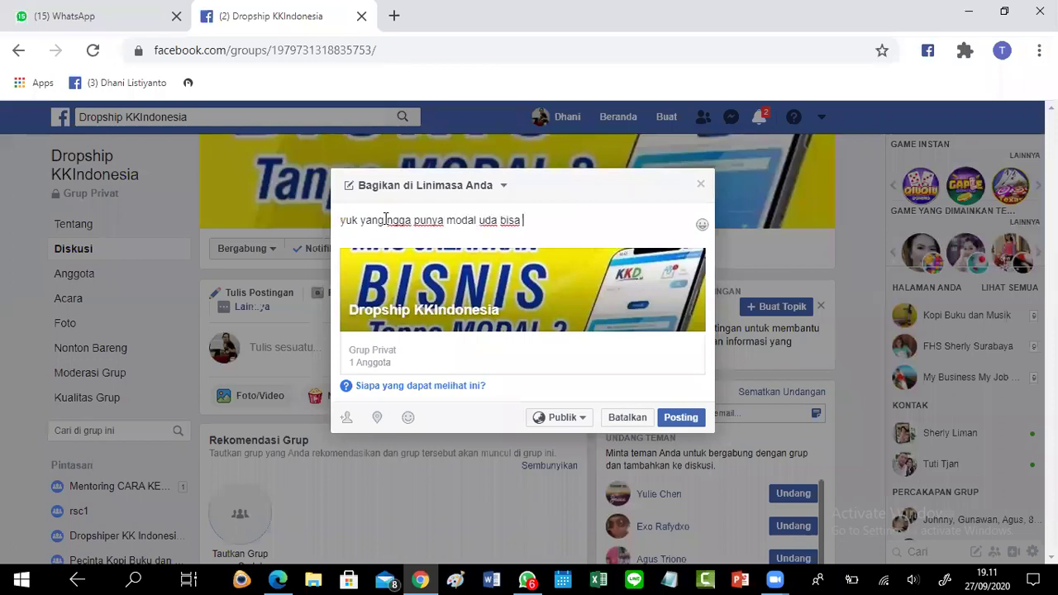
pyautogui.write('punya usaha, join grup')
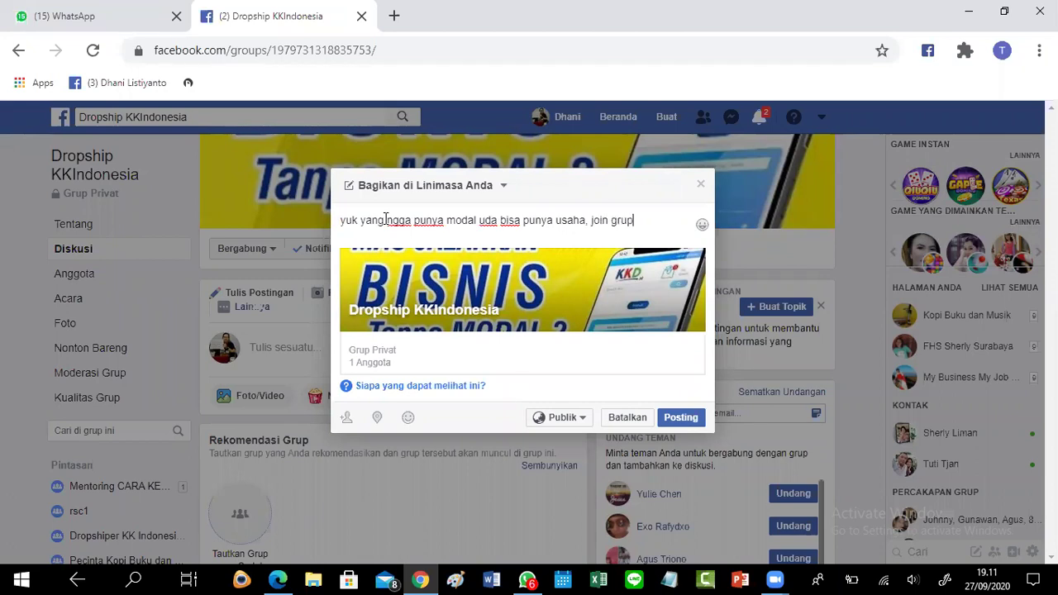
pyautogui.write(' FB saya')
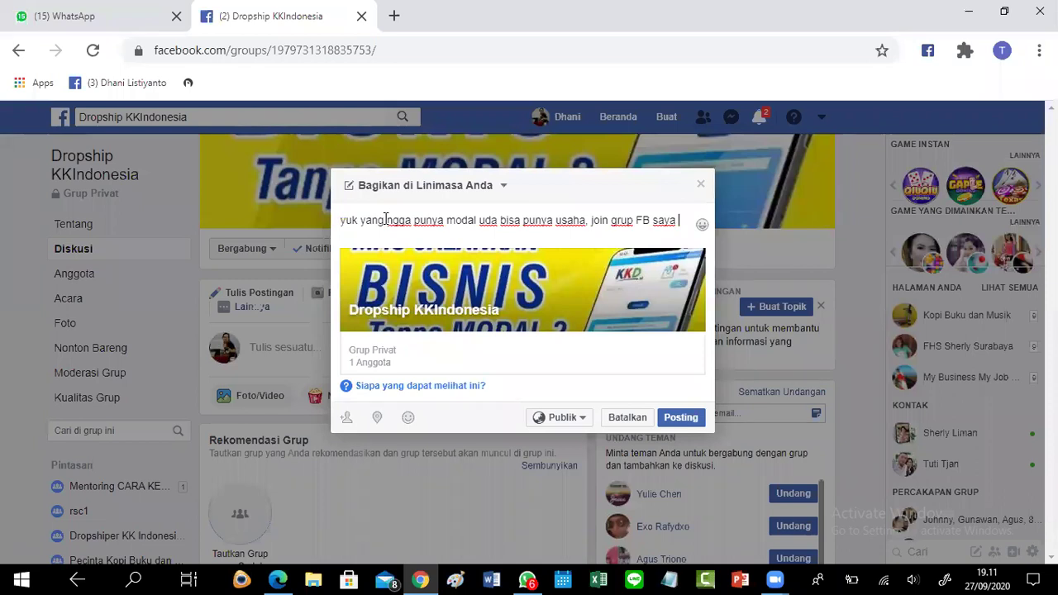
# Step: Mention the private group Dropship KKIndonesia at the end of the message and publish the timeline post
pyautogui.write(' @dr')
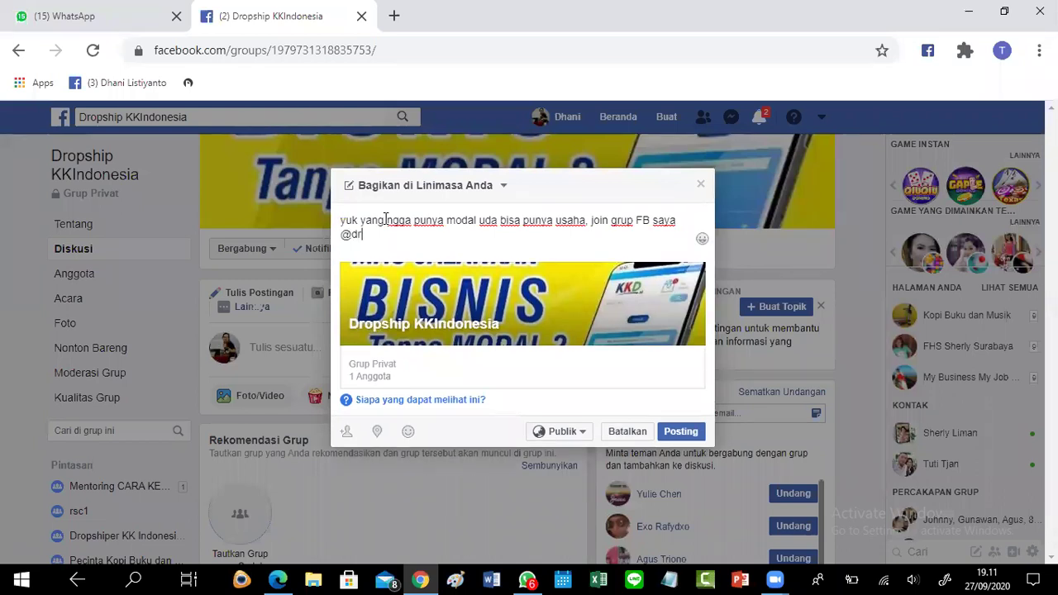
pyautogui.write('o')
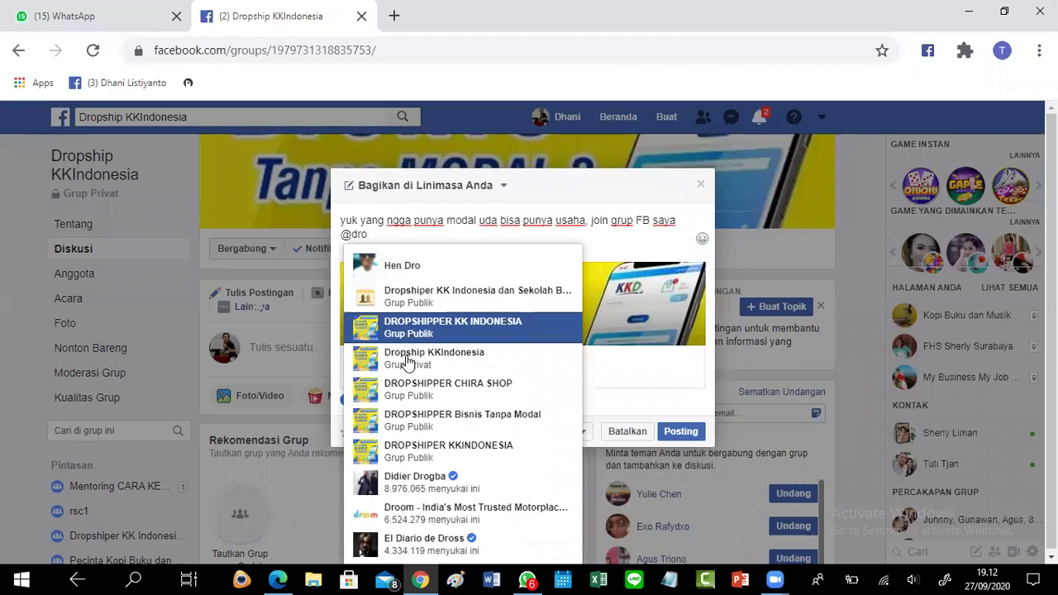
pyautogui.press('Up')
pyautogui.press('Down')
pyautogui.press('Down')
pyautogui.press('Return')
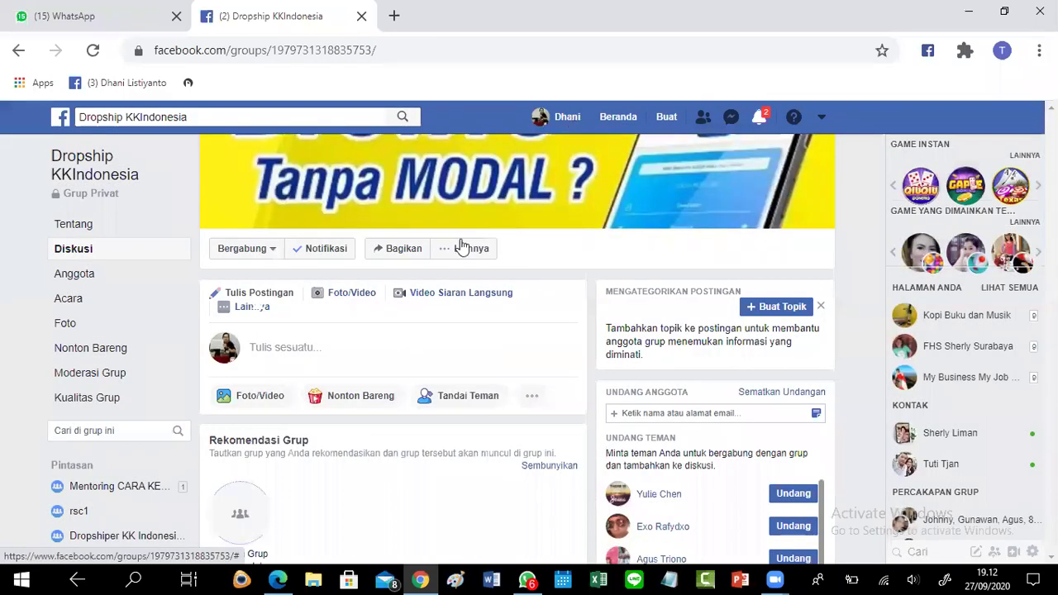
# Step: Review the shared post on the profile timeline and open the Dropship KKIndonesia group from it
pyautogui.scroll(-3, 445, 319)
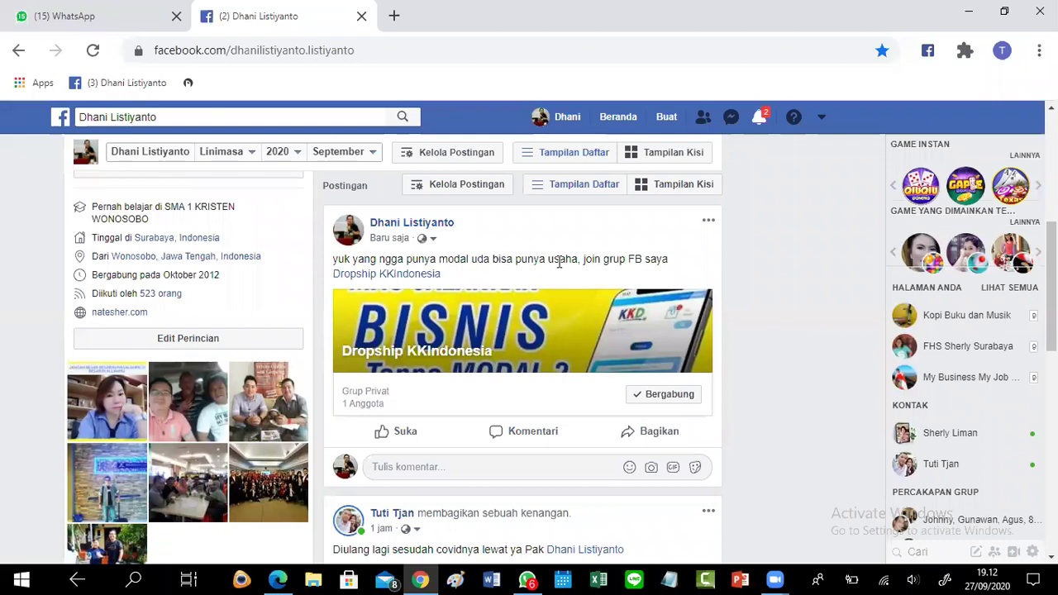
pyautogui.scroll(-1, 689, 239)
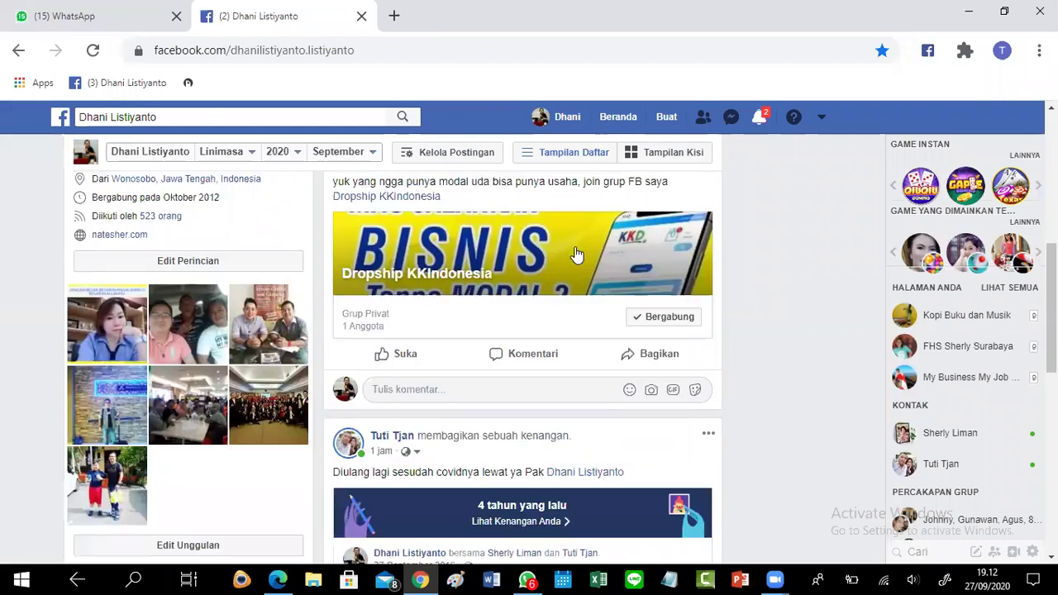
pyautogui.scroll(1, 477, 280)
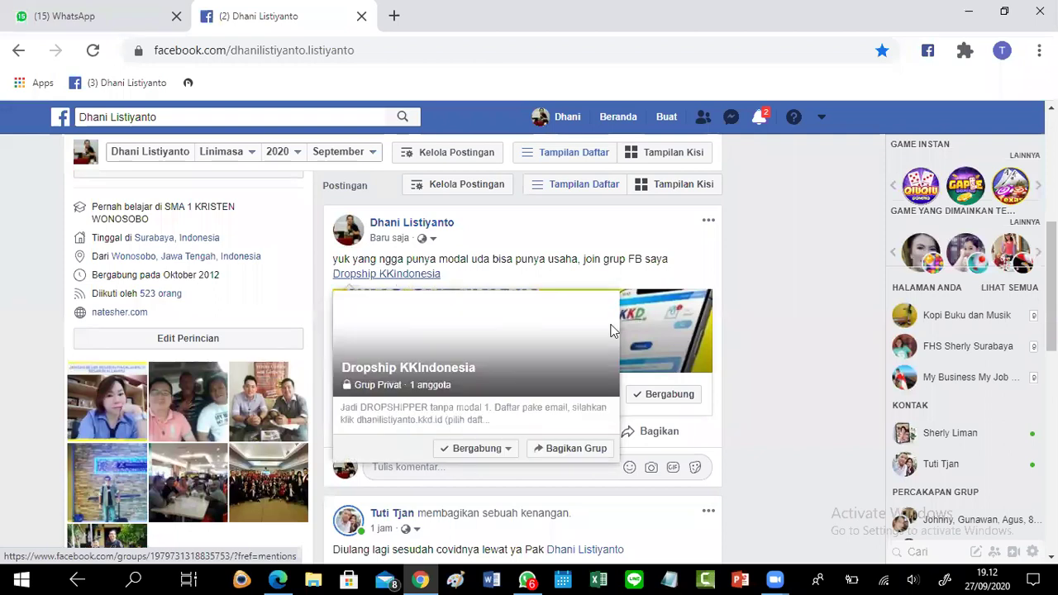
pyautogui.click(471, 349)
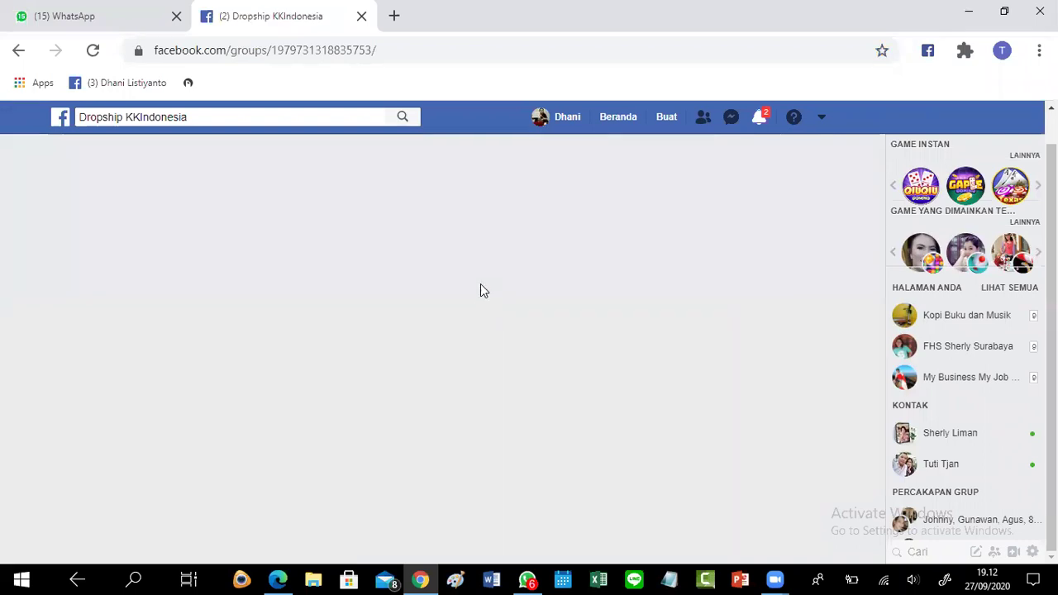
# Step: Open the friend suggestions for inviting members (Undang Anggota) on the group page
pyautogui.scroll(-2, 483, 276)
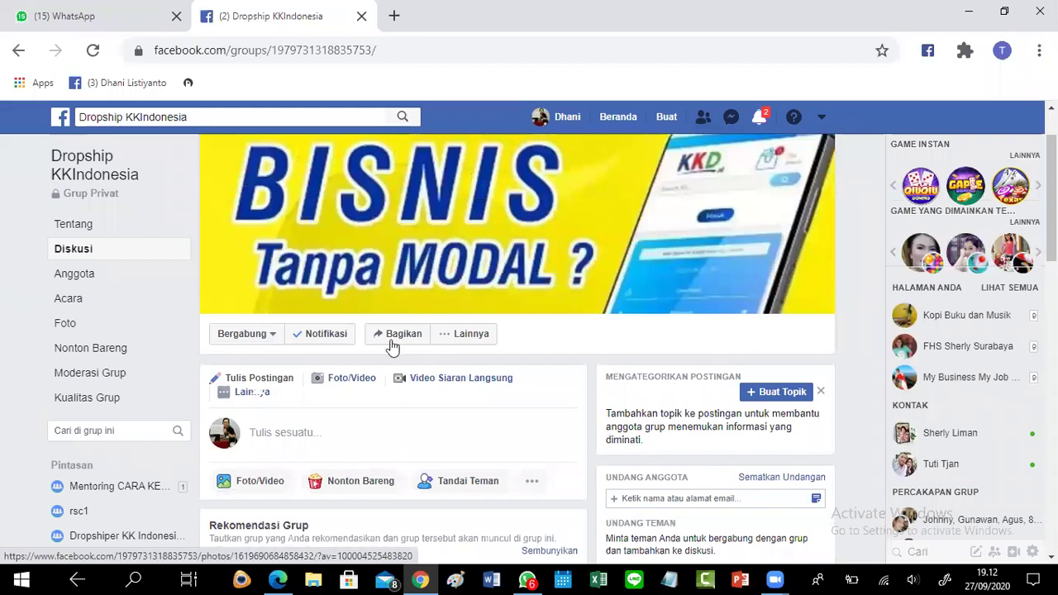
pyautogui.scroll(-2, 527, 268)
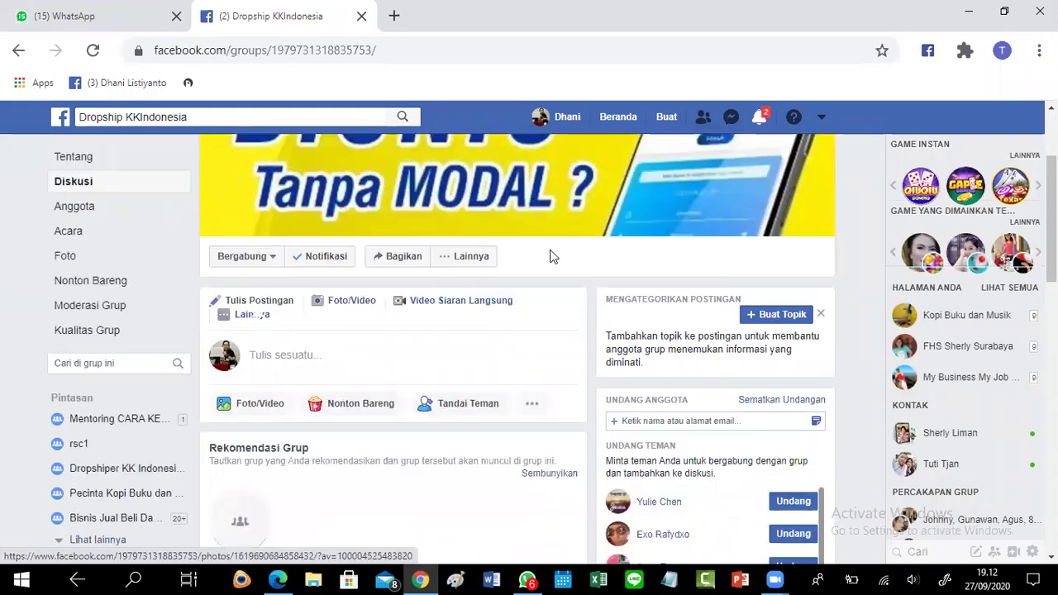
pyautogui.scroll(-2, 642, 336)
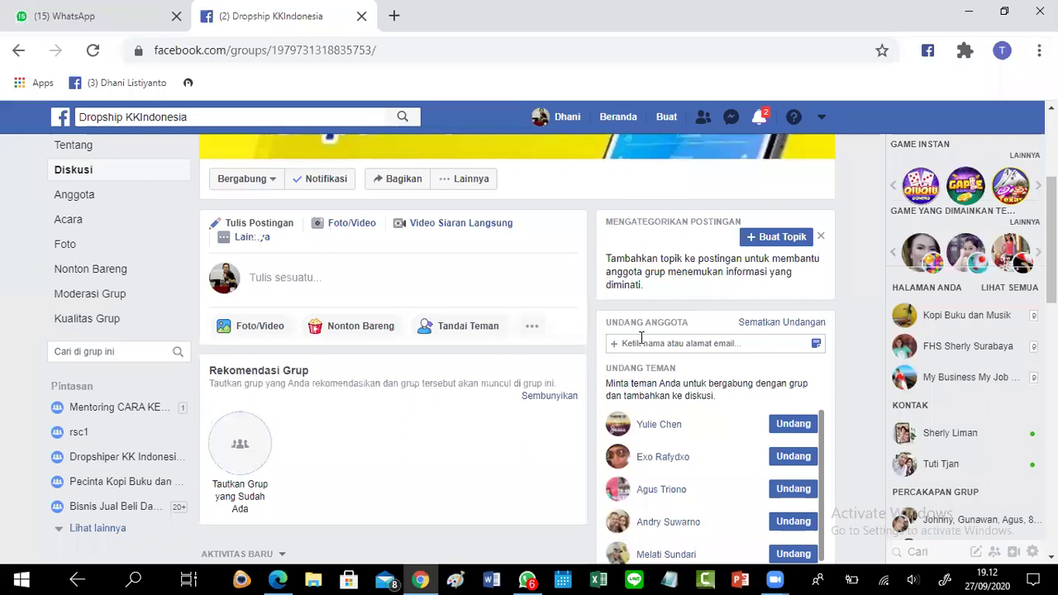
pyautogui.click(640, 342)
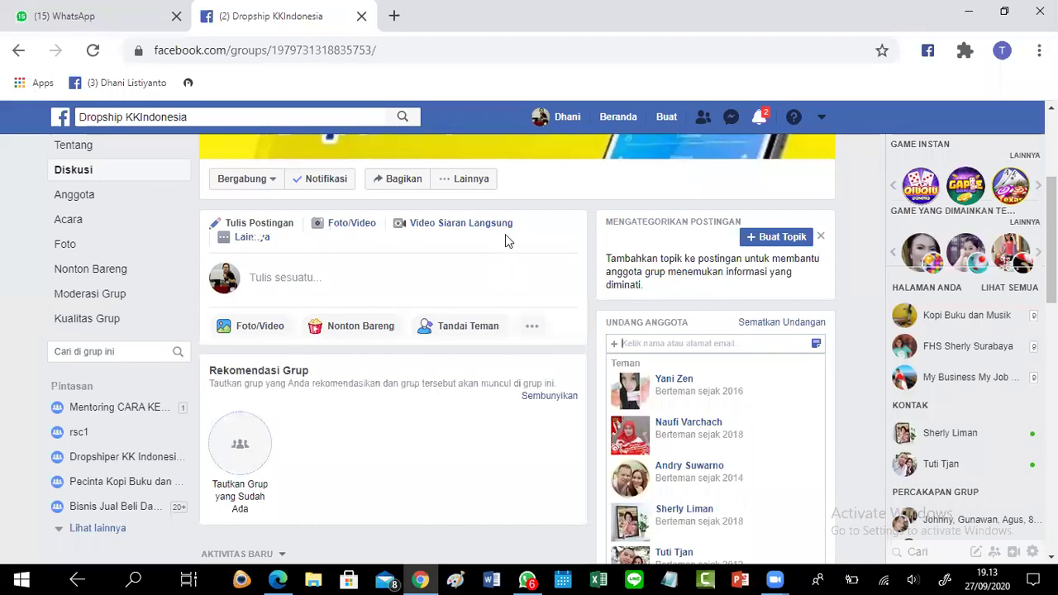
# Step: Copy the group page's full web address to the clipboard
pyautogui.scroll(2, 387, 236)
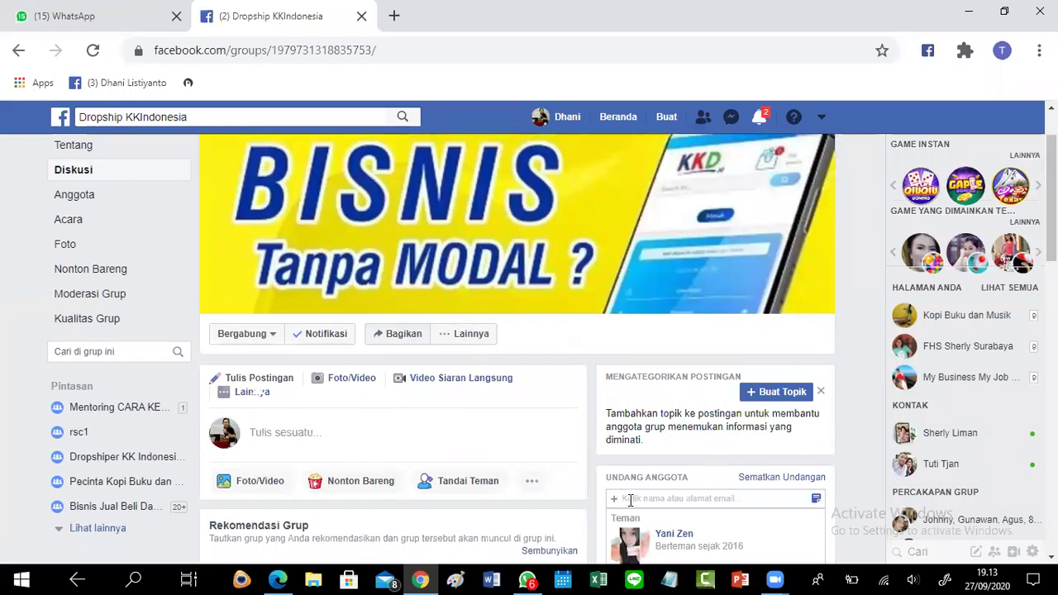
pyautogui.scroll(1, 312, 90)
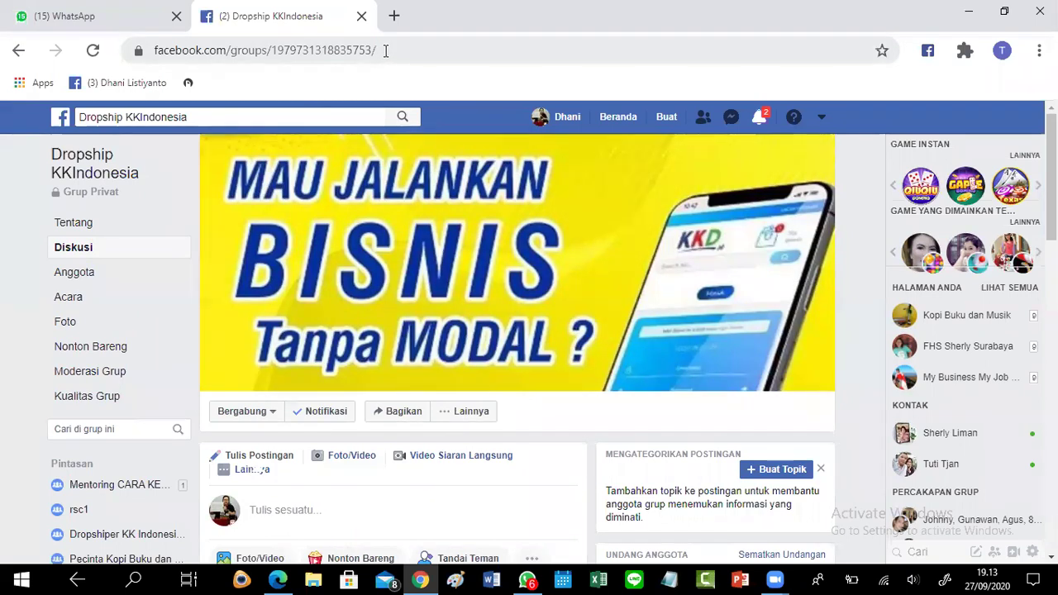
pyautogui.moveTo(382, 51); pyautogui.dragTo(303, 49)
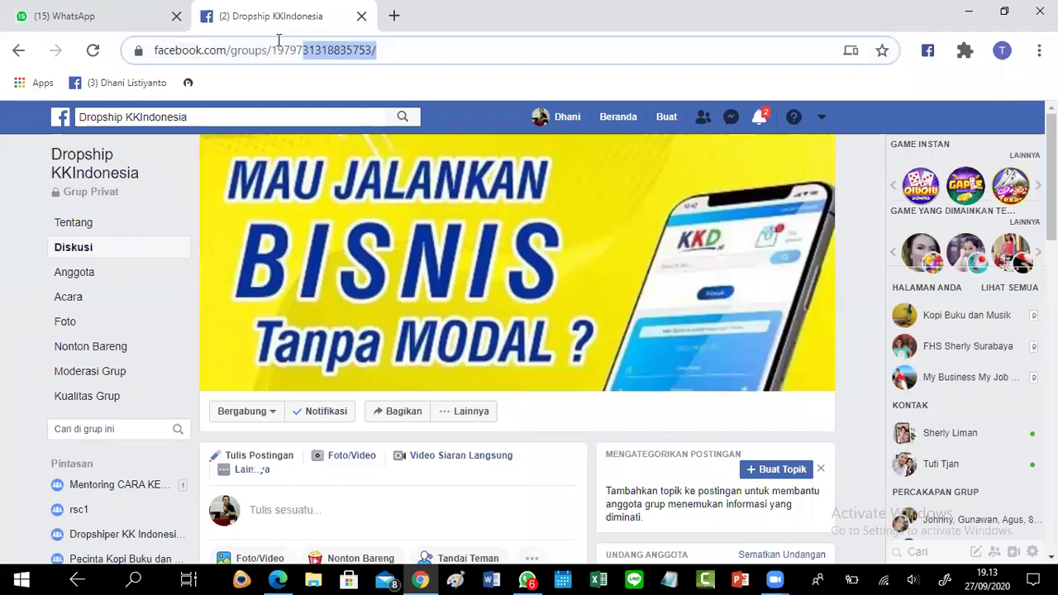
pyautogui.hotkey('ctrl', 'a')
pyautogui.hotkey('ctrl', 'c')
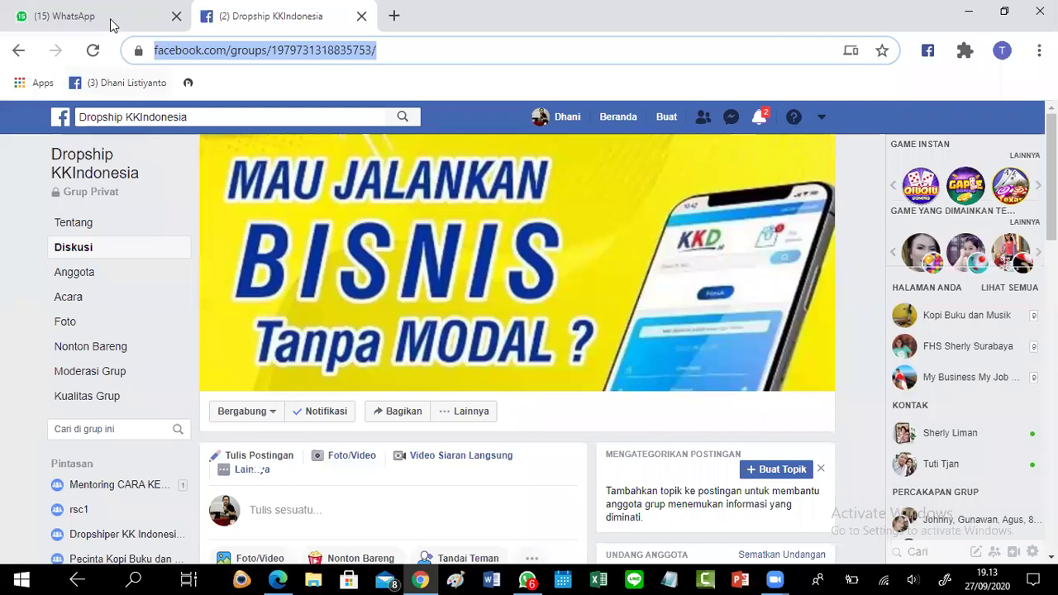
# Step: Switch to WhatsApp Web, search the chats for "boss", and send the copied Facebook group address to the matching recent chat
pyautogui.hotkey('ctrl', '1')
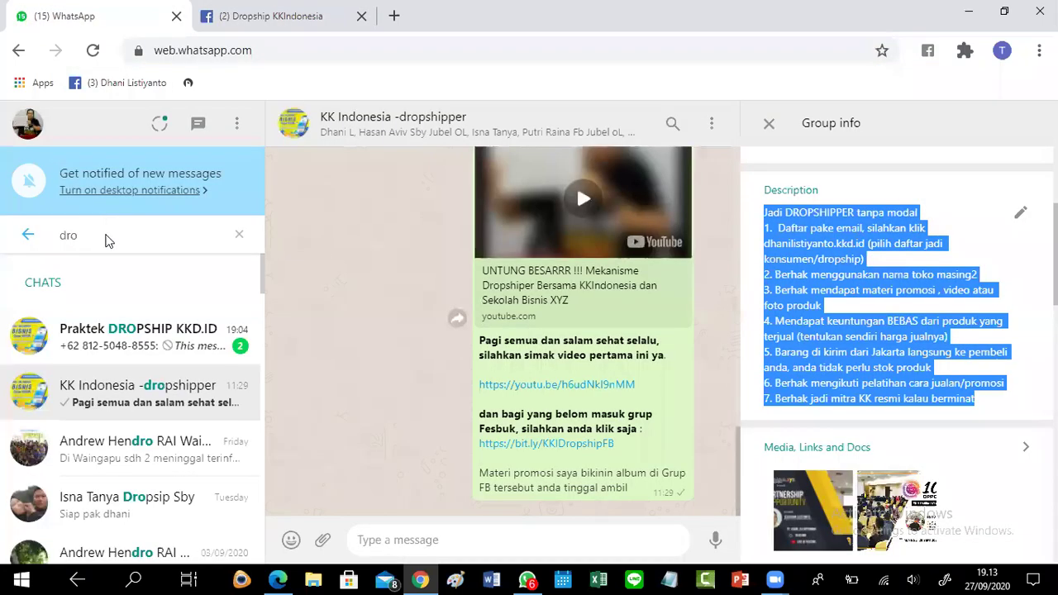
pyautogui.click(113, 231)
pyautogui.press('BackSpace')
pyautogui.press('BackSpace')
pyautogui.press('BackSpace')
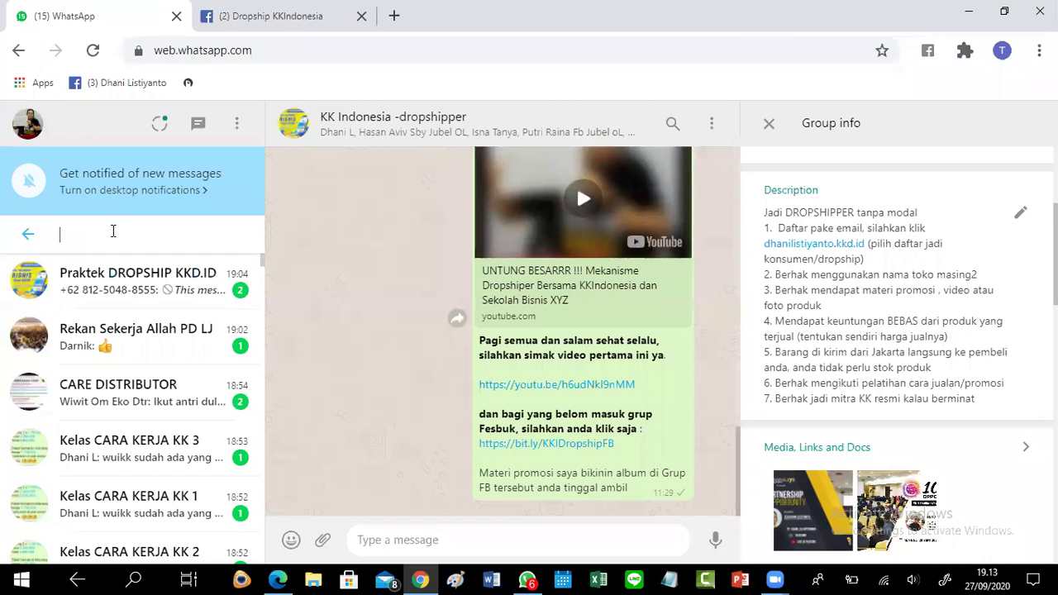
pyautogui.write('boss')
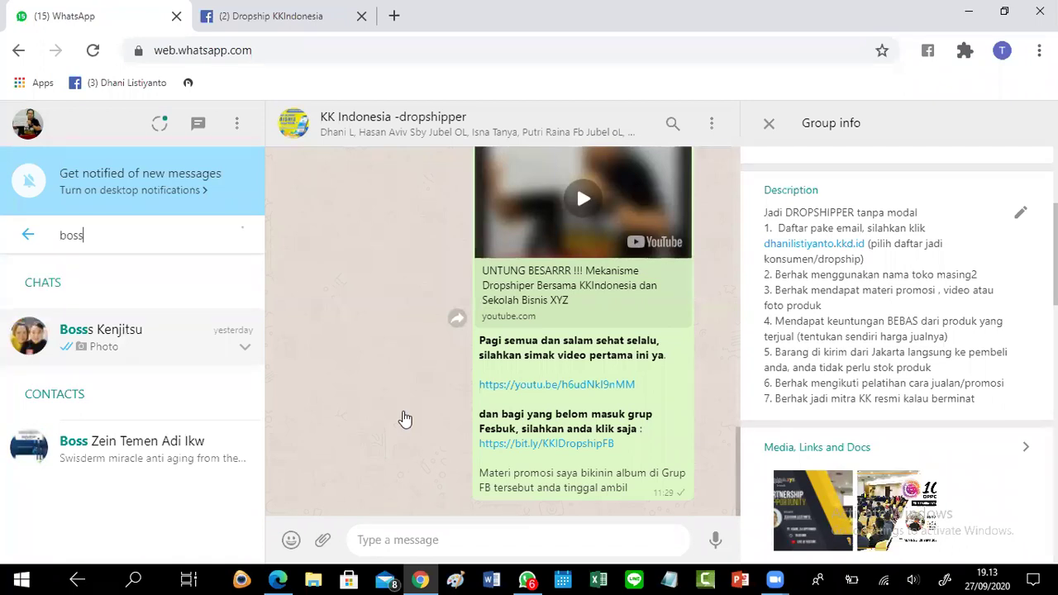
pyautogui.press('Return')
pyautogui.hotkey('ctrl', 'v')
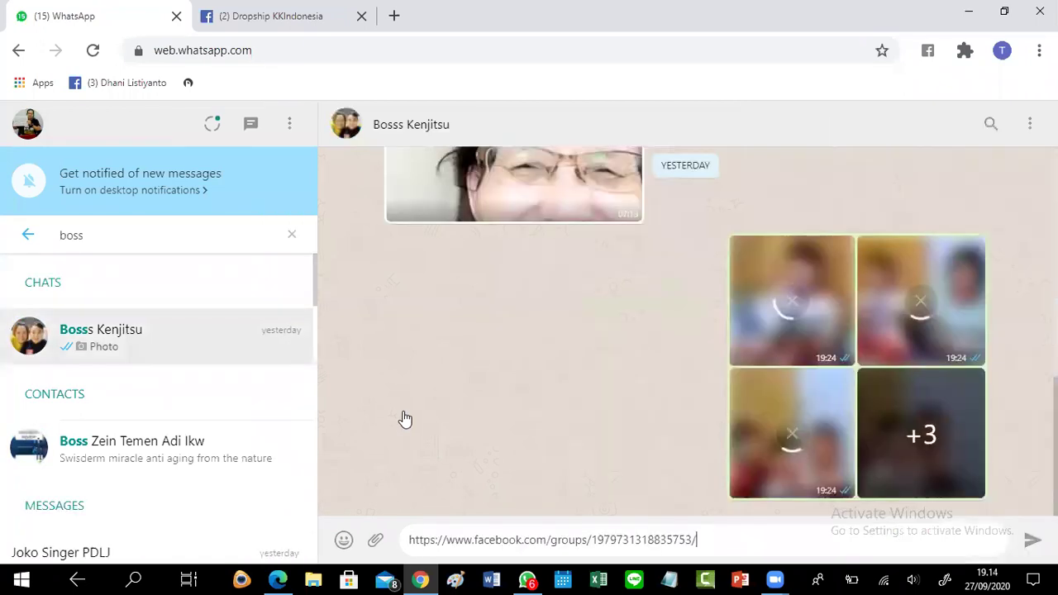
pyautogui.press('Return')
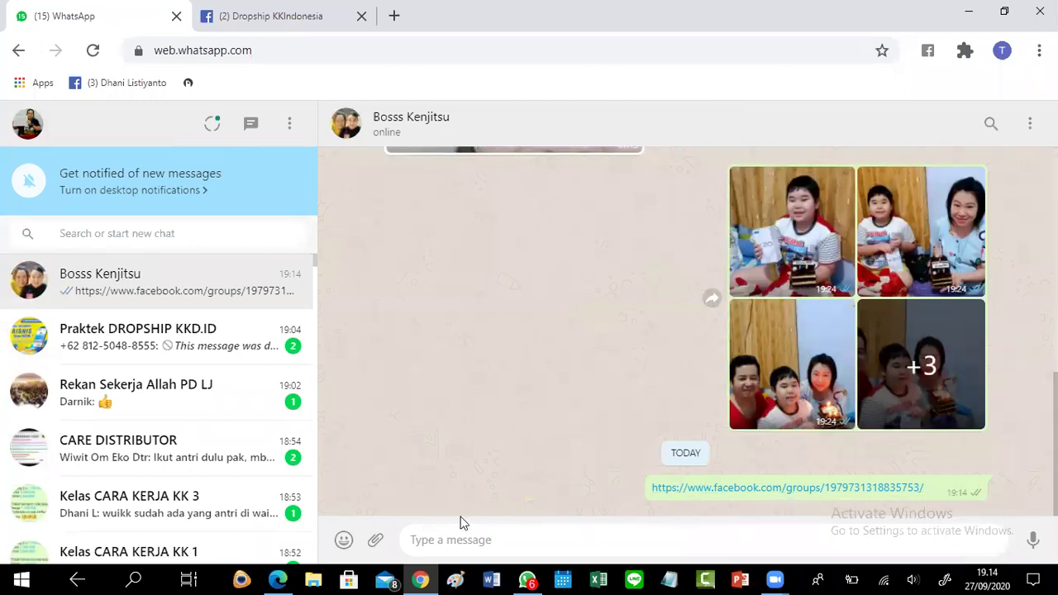
# Step: Send the message "bosss ini udah bisa skarang bisnis tanpa modal. ga pake stok. ga pake tatap muka barang kami kirimkan ke sonsumen"
pyautogui.write('bosss ini')
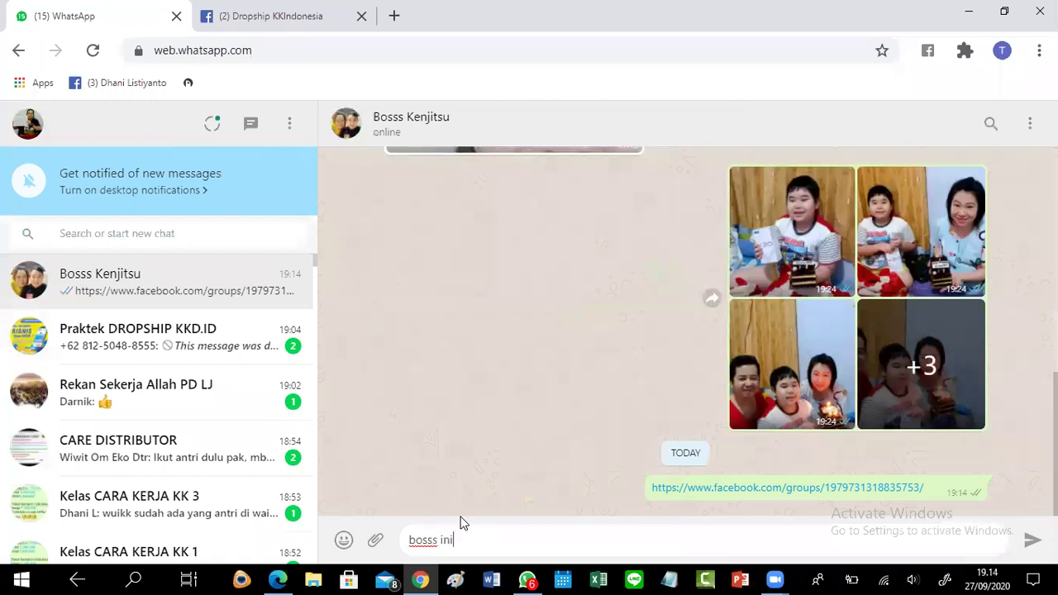
pyautogui.write(' udah bisa skarang bisnis tan')
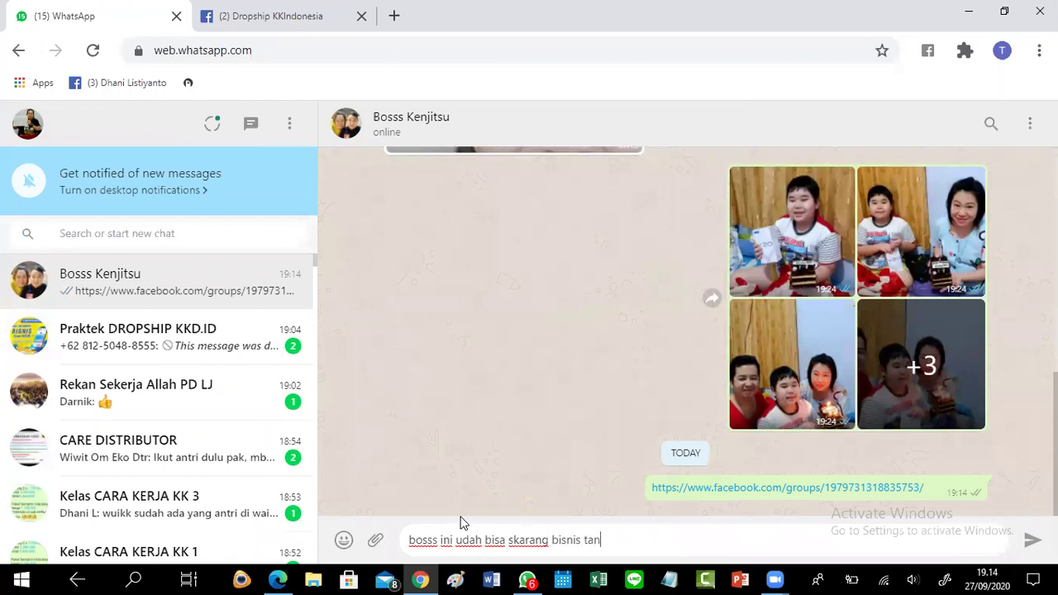
pyautogui.write('pa modal. ga pake stok. ga pan')
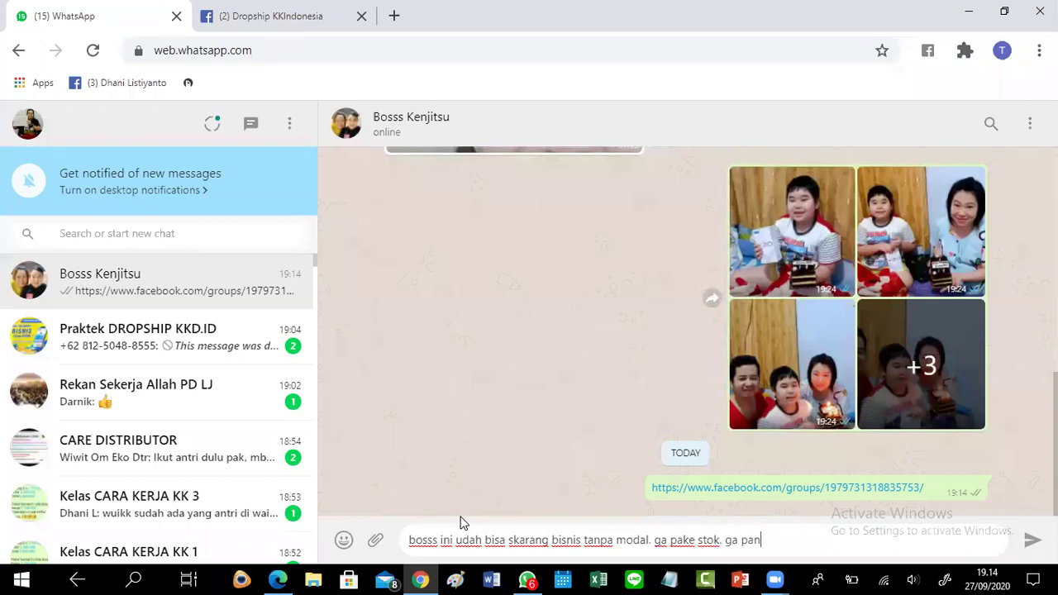
pyautogui.press('BackSpace')
pyautogui.write('ke tatap muka barang kami')
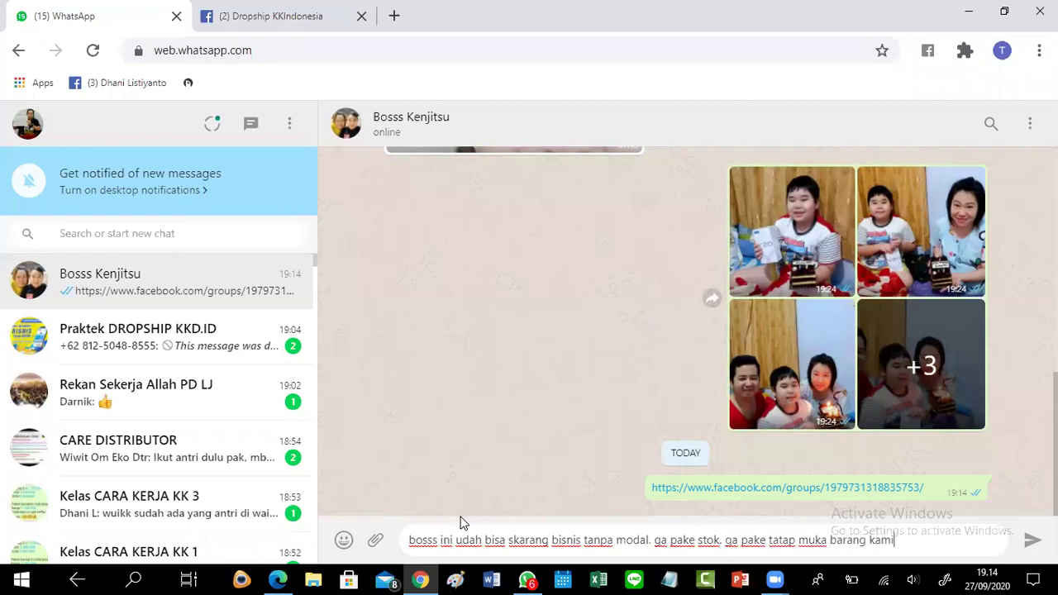
pyautogui.write(' kirimkan ke sonsumen')
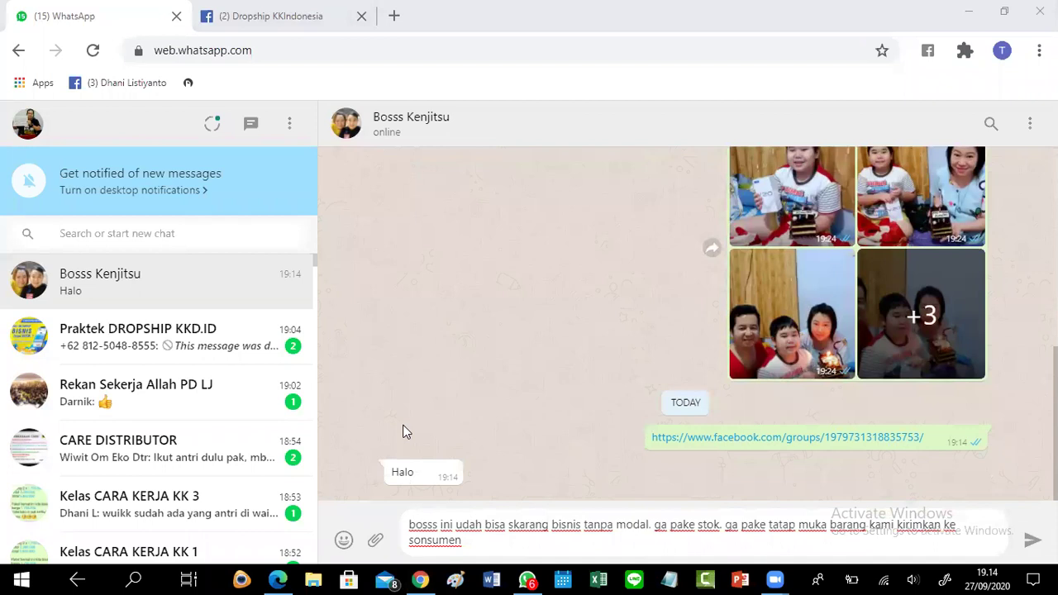
pyautogui.press('Return')
# Step: Test the group link sent in the chat, close the page it opens, and review the original group page with its member invitation box
pyautogui.click(685, 405)
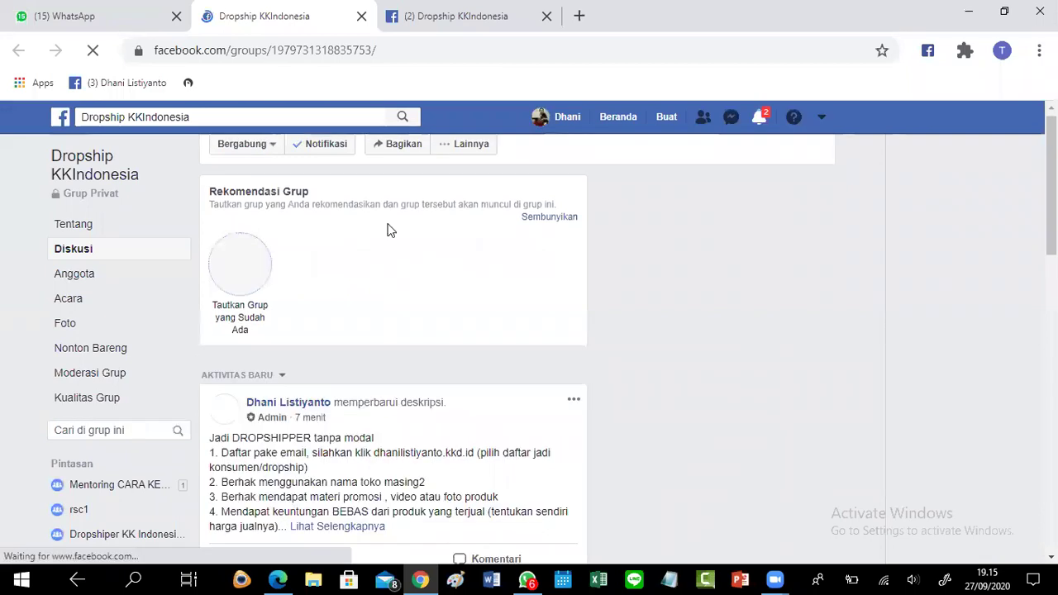
pyautogui.middleClick(288, 18)
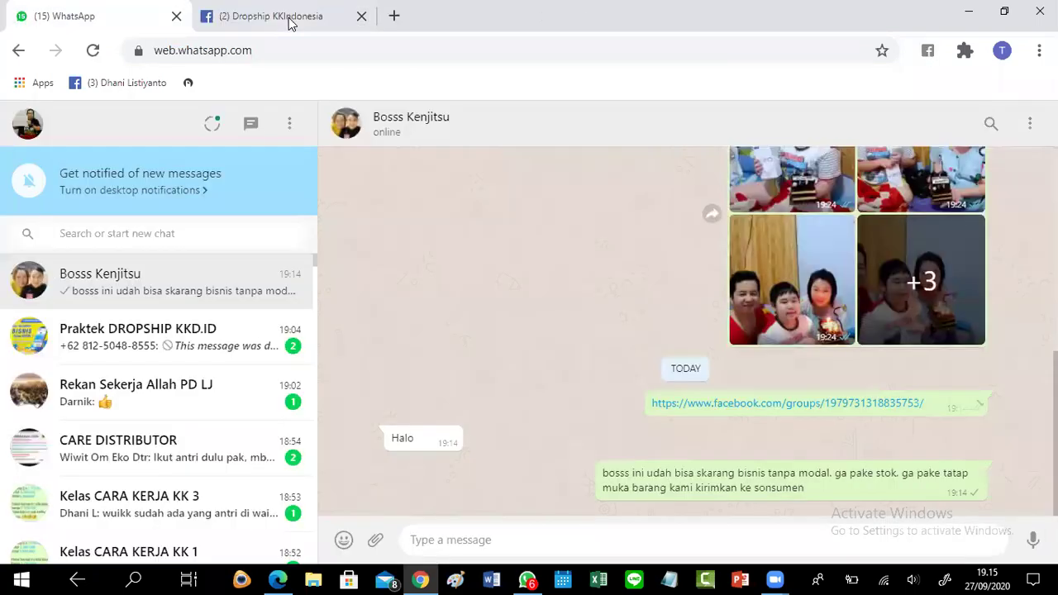
pyautogui.click(288, 19)
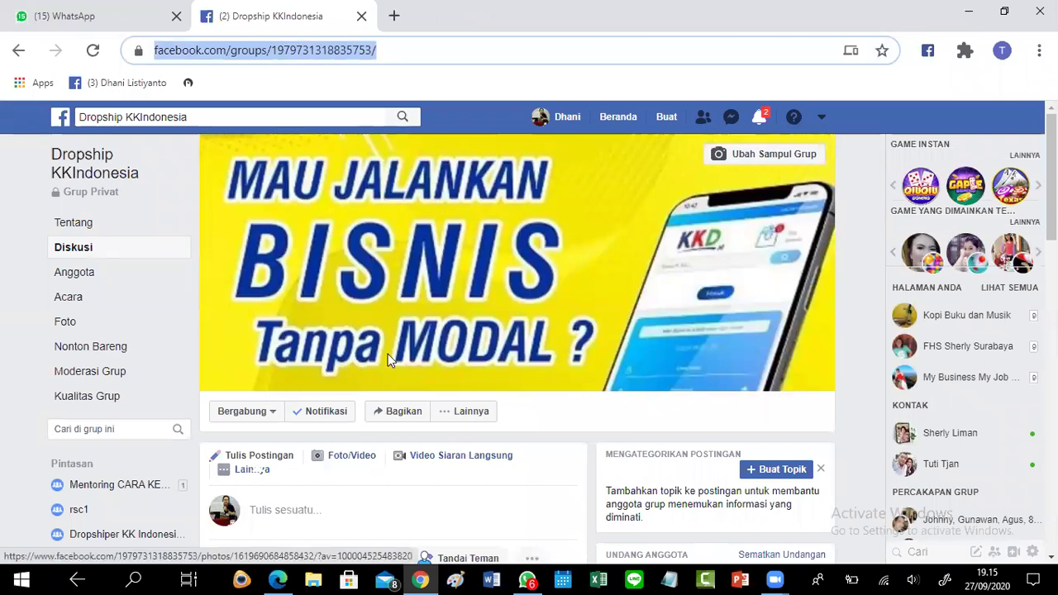
pyautogui.scroll(-2, 662, 423)
pyautogui.click(663, 423)
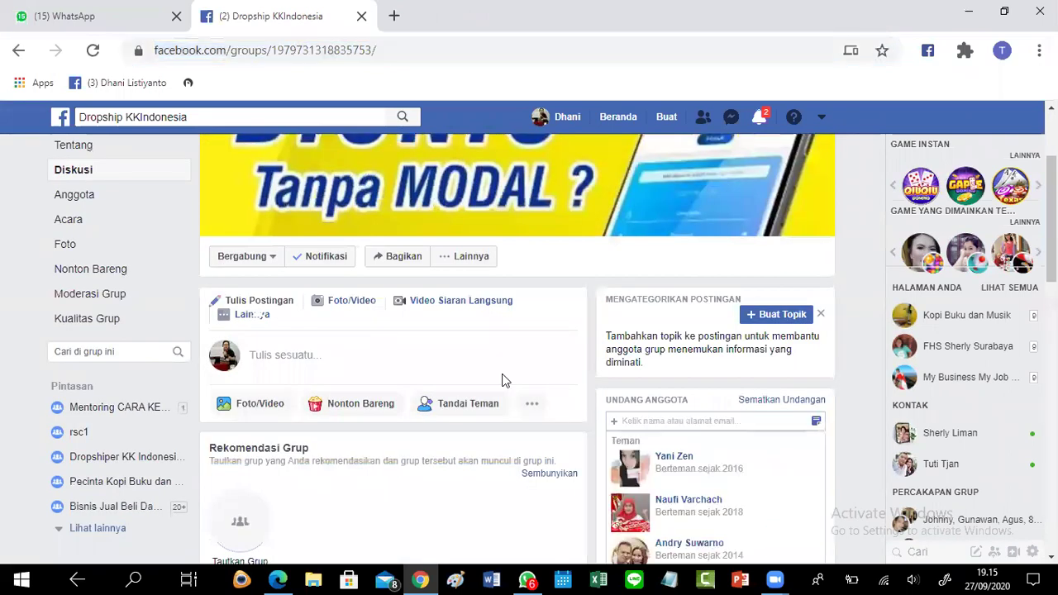
pyautogui.scroll(2, 294, 128)
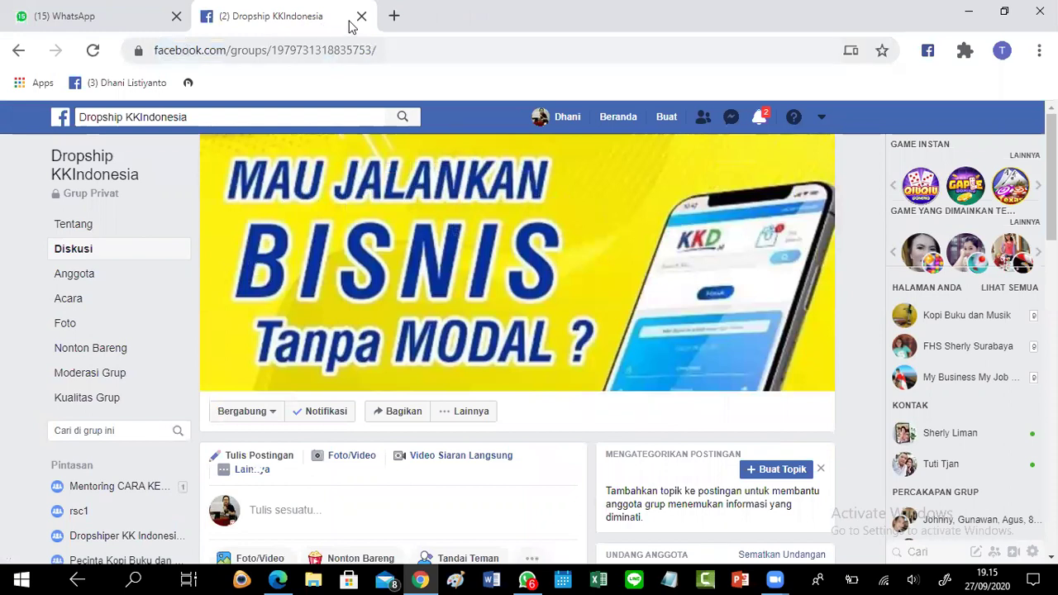
# Step: Open Bitly in a new browser tab
pyautogui.click(393, 18)
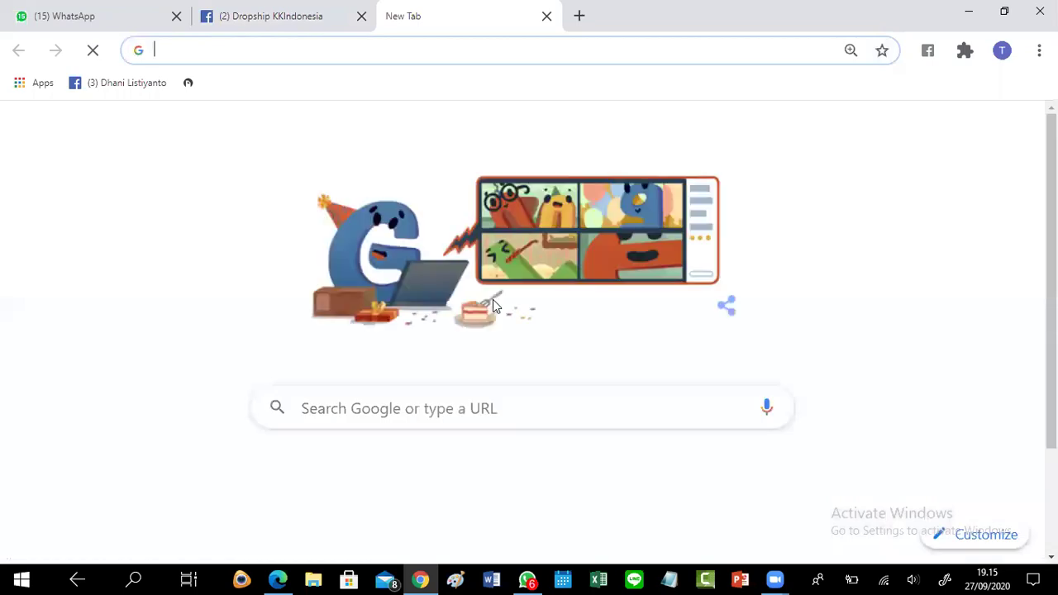
pyautogui.scroll(-2, 496, 314)
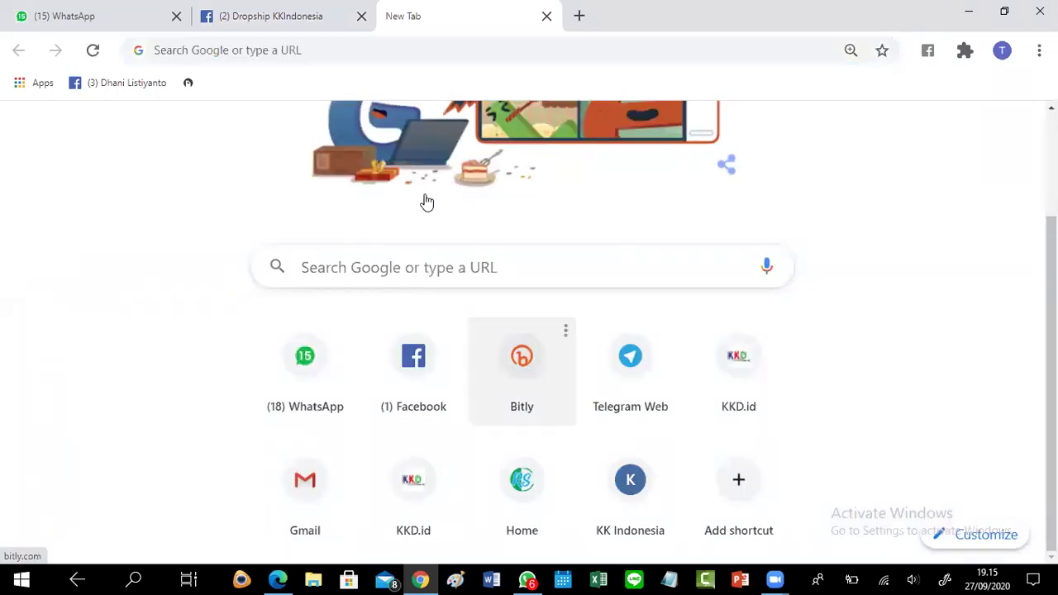
pyautogui.click(522, 368)
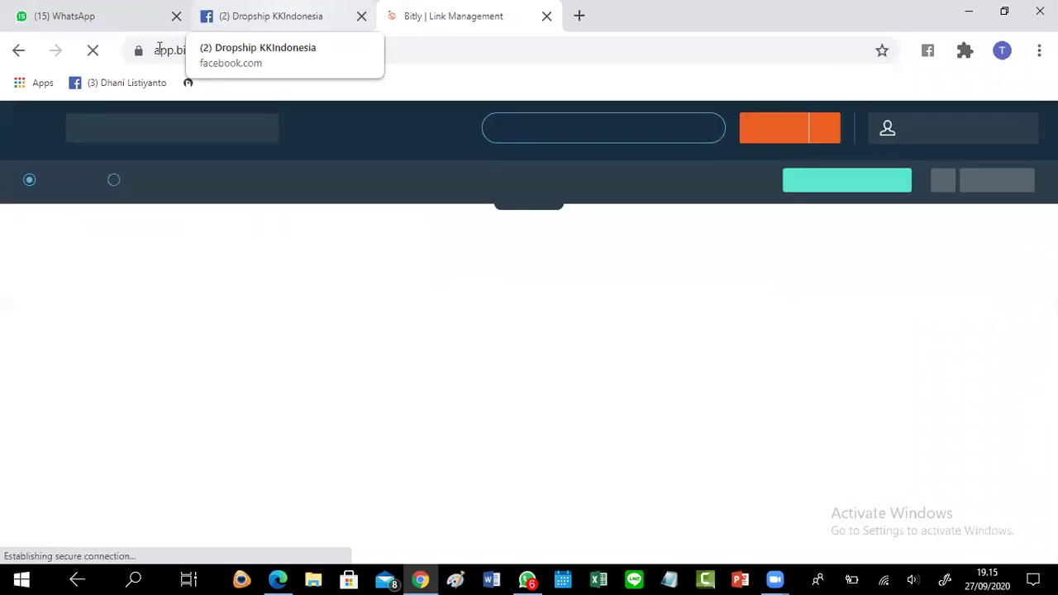
# Step: Copy the Dropship KKIndonesia group's full web address and create a Bitly short link from it
pyautogui.click(248, 17)
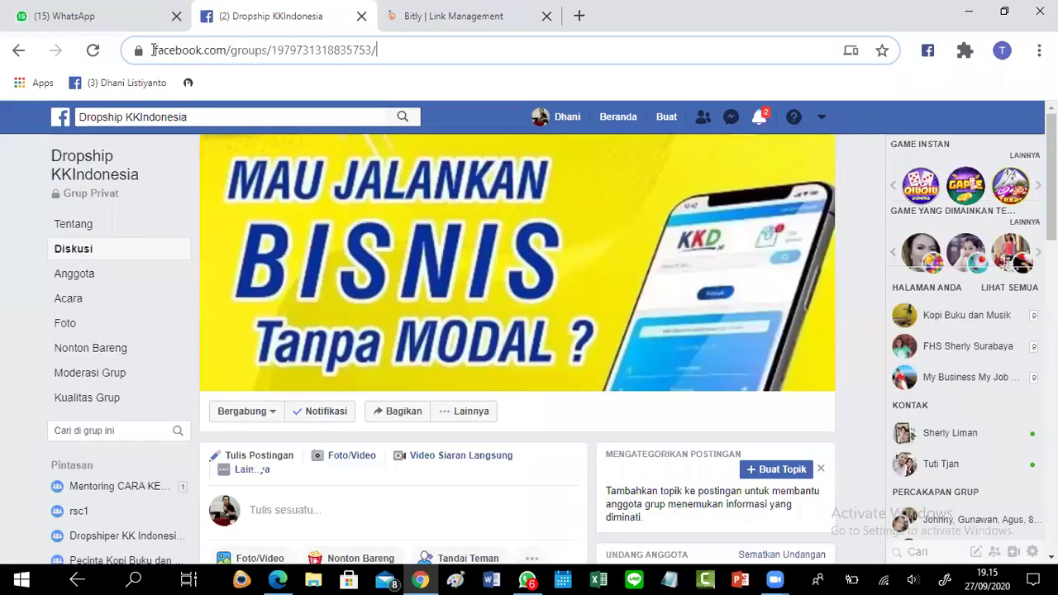
pyautogui.click(153, 49)
pyautogui.hotkey('ctrl', 'c')
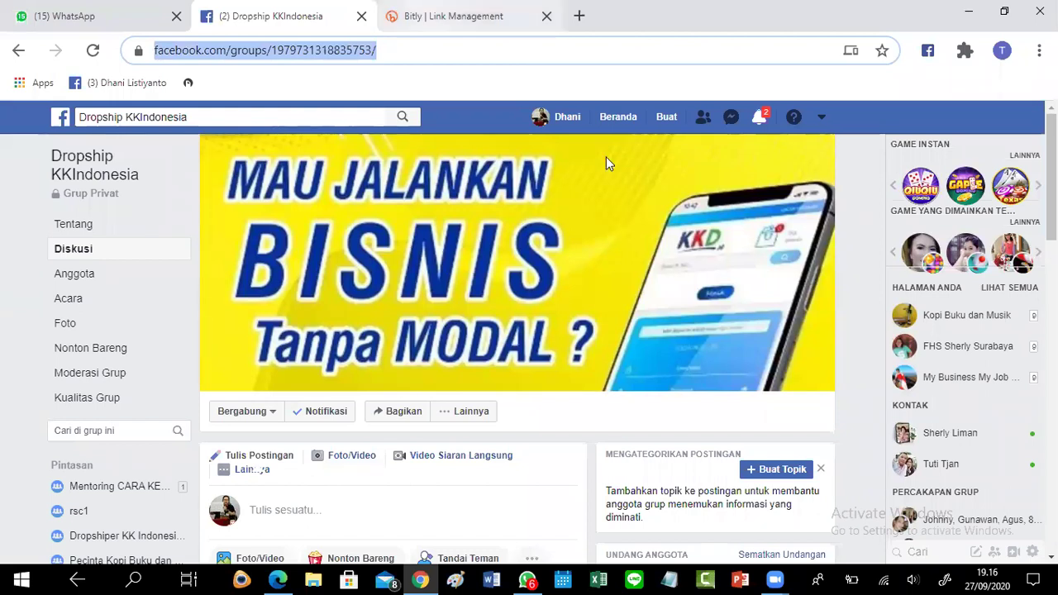
pyautogui.hotkey('ctrl', 'Tab')
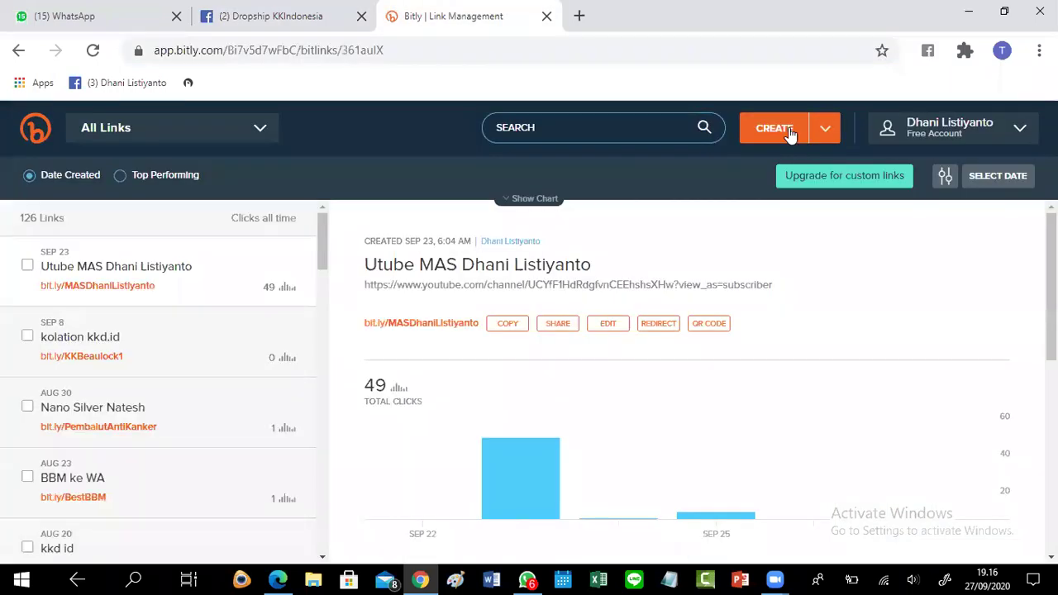
pyautogui.click(790, 134)
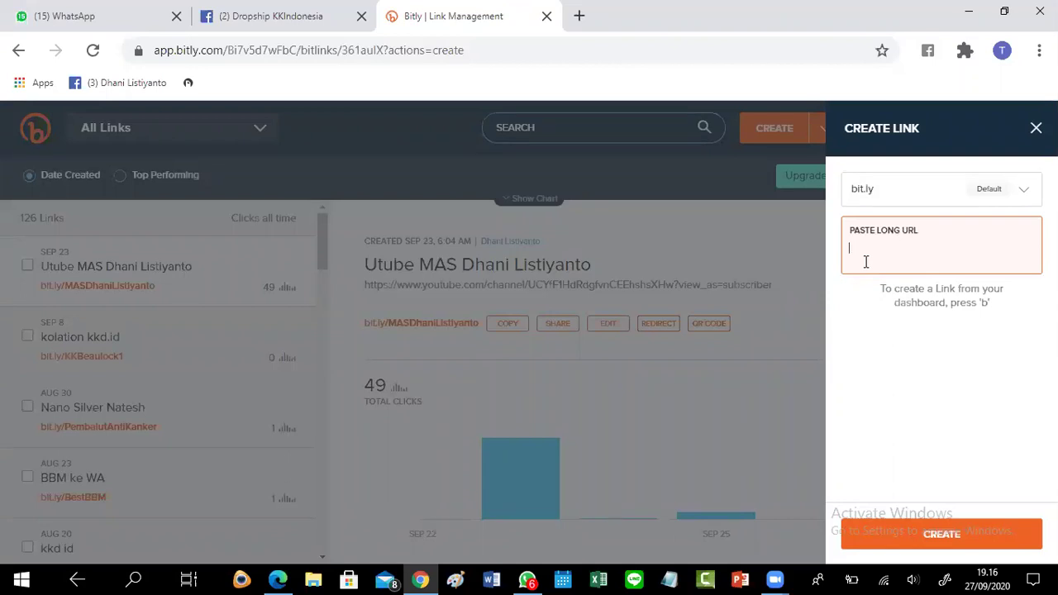
pyautogui.hotkey('ctrl', 'v')
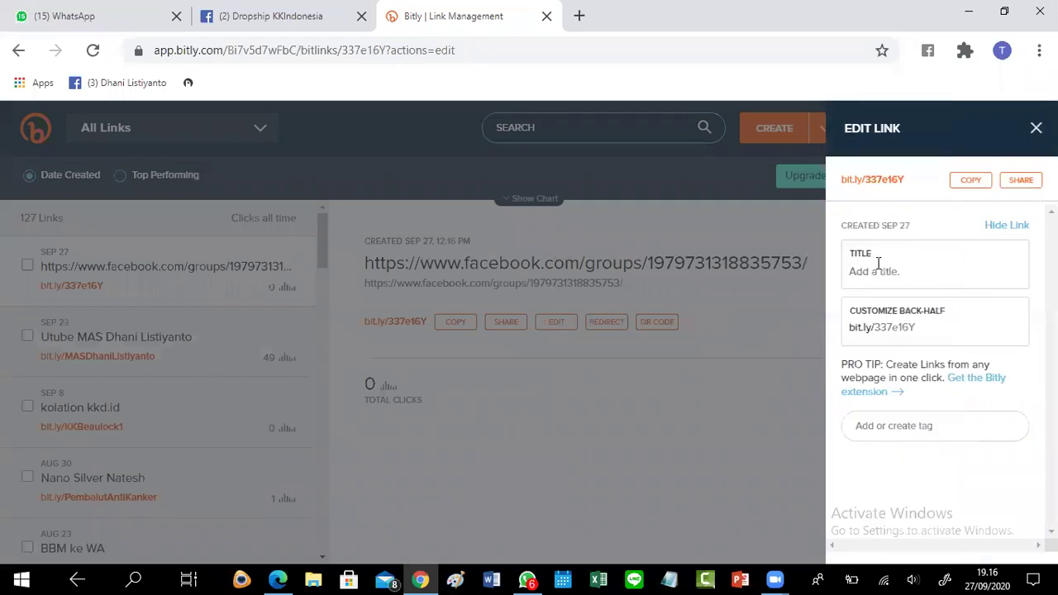
# Step: Enter "Dropship" as the new short link's title
pyautogui.click(878, 272)
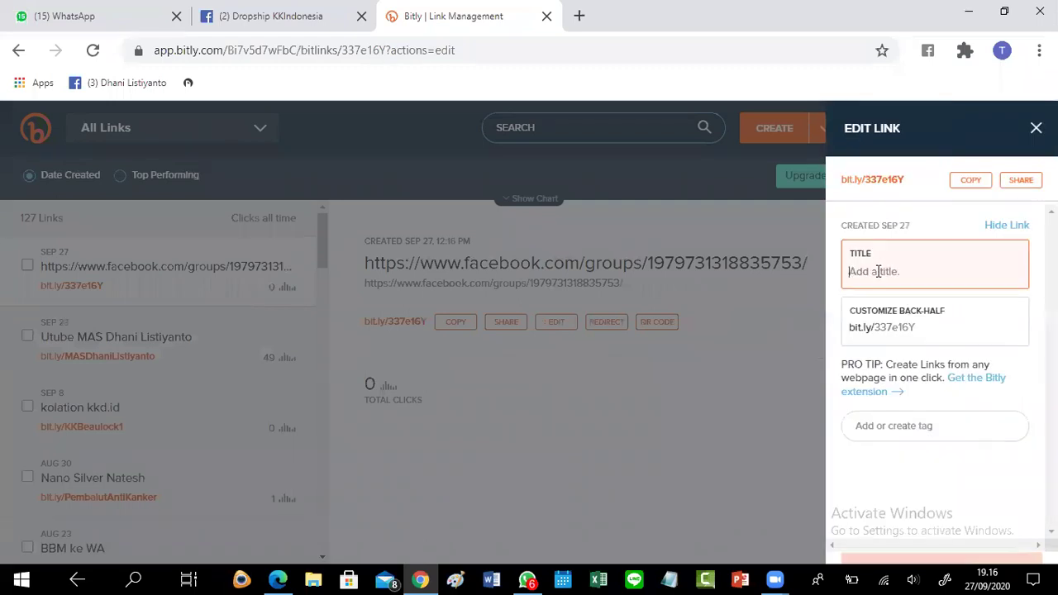
pyautogui.write('Drosp')
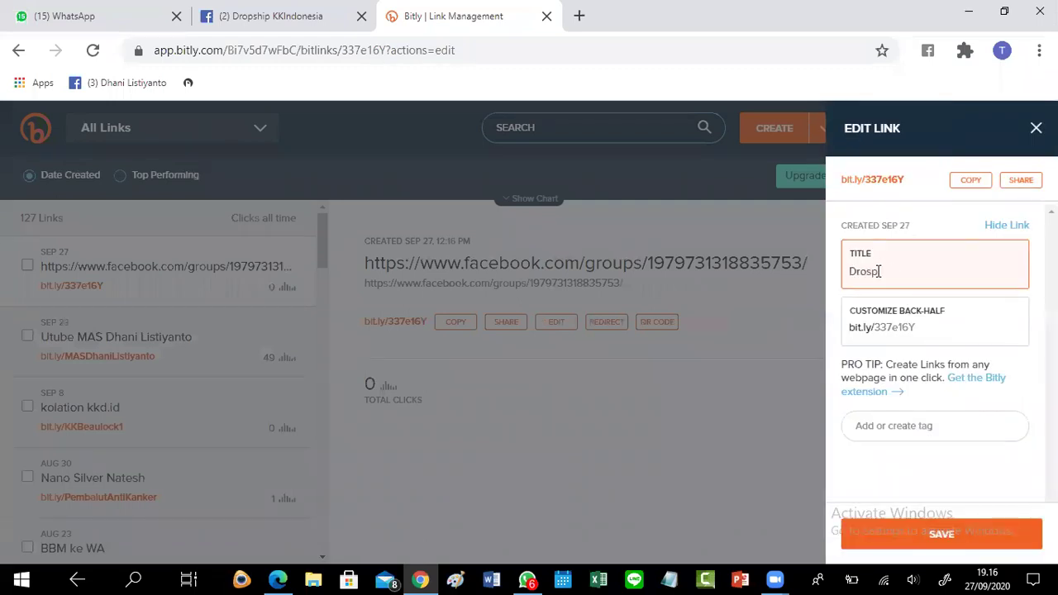
pyautogui.press('BackSpace')
pyautogui.press('BackSpace')
pyautogui.write('pship')
# Step: Customize the short link's back-half to "kkdropship1", save the link, and close its editor
pyautogui.click(927, 330)
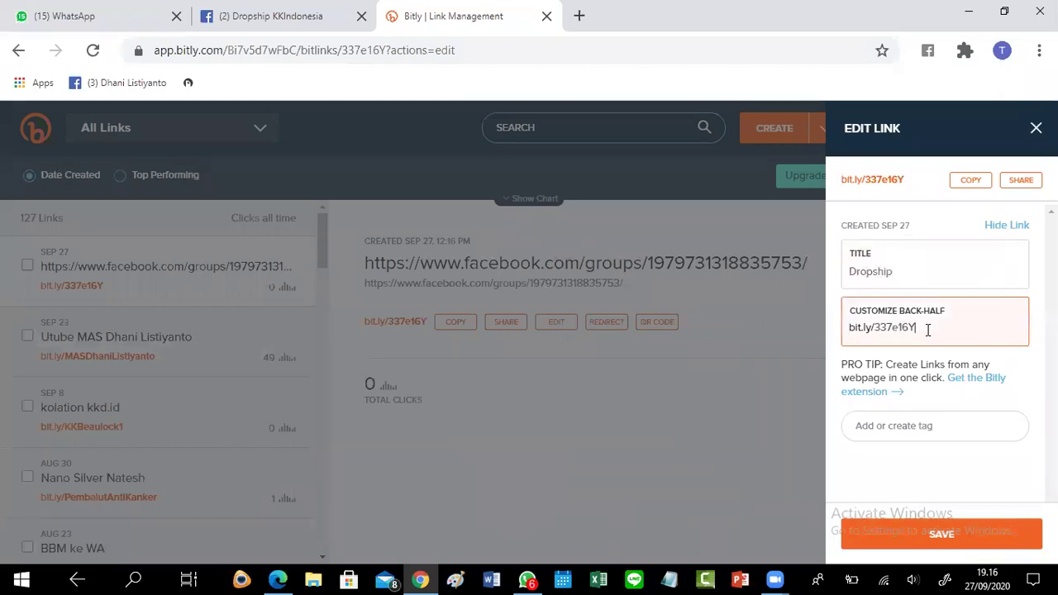
pyautogui.press('BackSpace')
pyautogui.press('BackSpace')
pyautogui.press('BackSpace')
pyautogui.press('BackSpace')
pyautogui.press('BackSpace')
pyautogui.press('BackSpace')
pyautogui.press('BackSpace')
pyautogui.write('kkdropship')
pyautogui.click(943, 533)
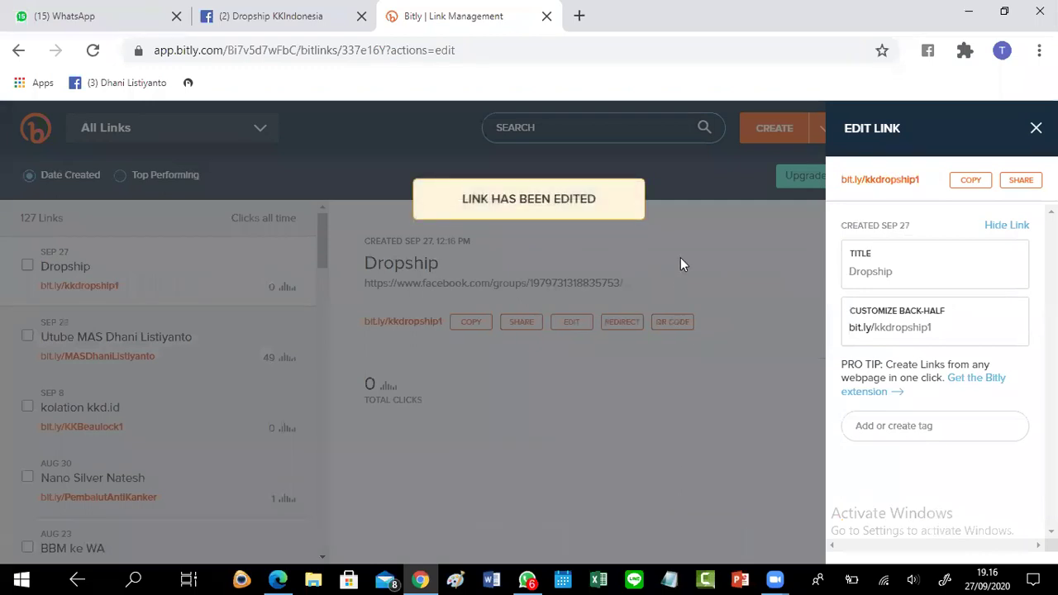
pyautogui.click(681, 261)
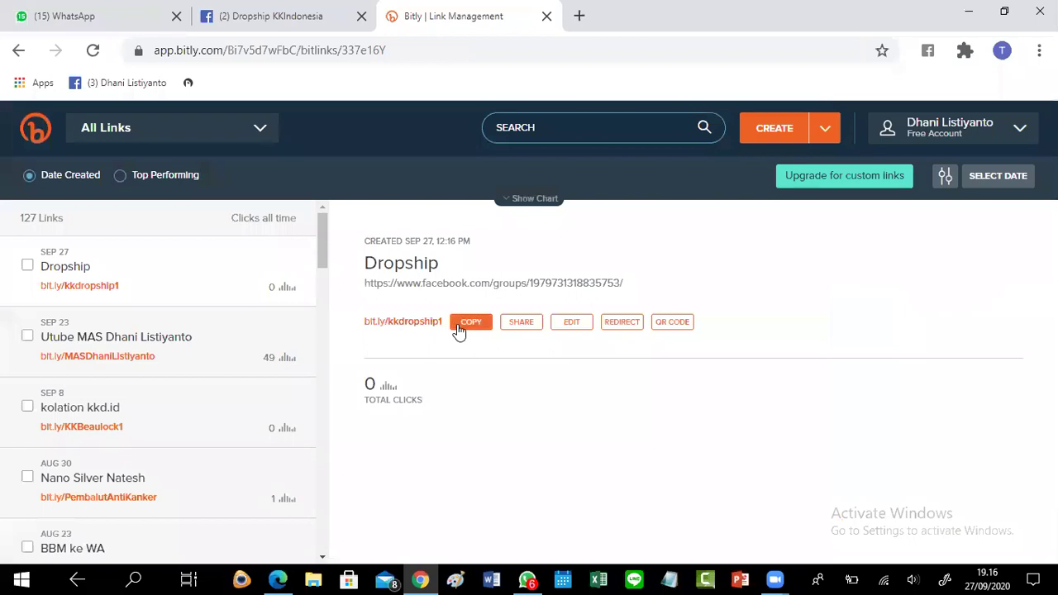
# Step: Send the short link bit.ly/kkdropship1 in the open WhatsApp chat and test that it leads to the group page
pyautogui.click(460, 328)
pyautogui.click(114, 18)
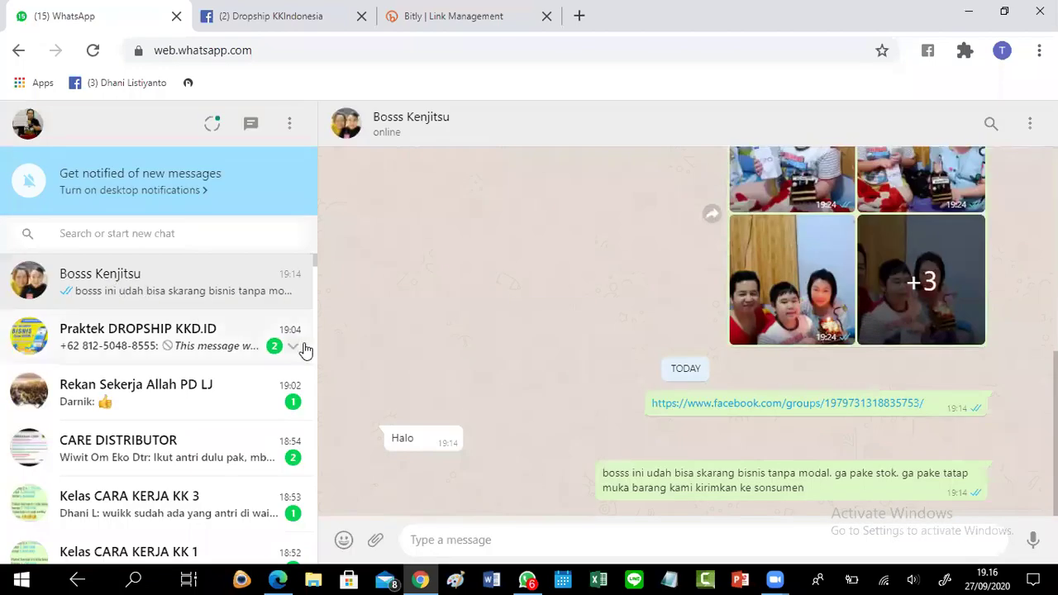
pyautogui.write('http://bit.ly/kkdropship1')
pyautogui.press('Return')
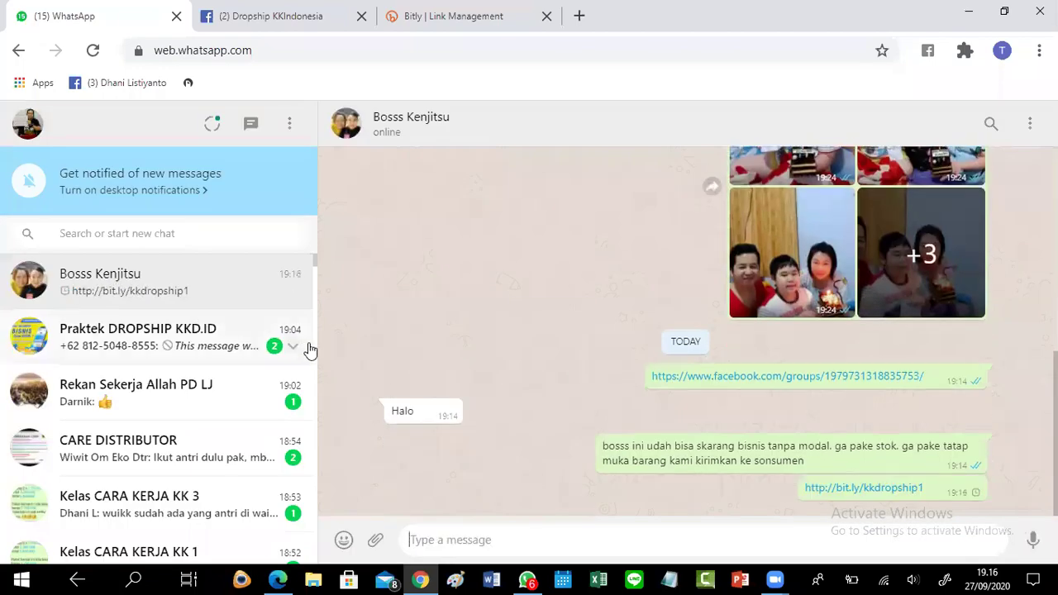
pyautogui.click(816, 490)
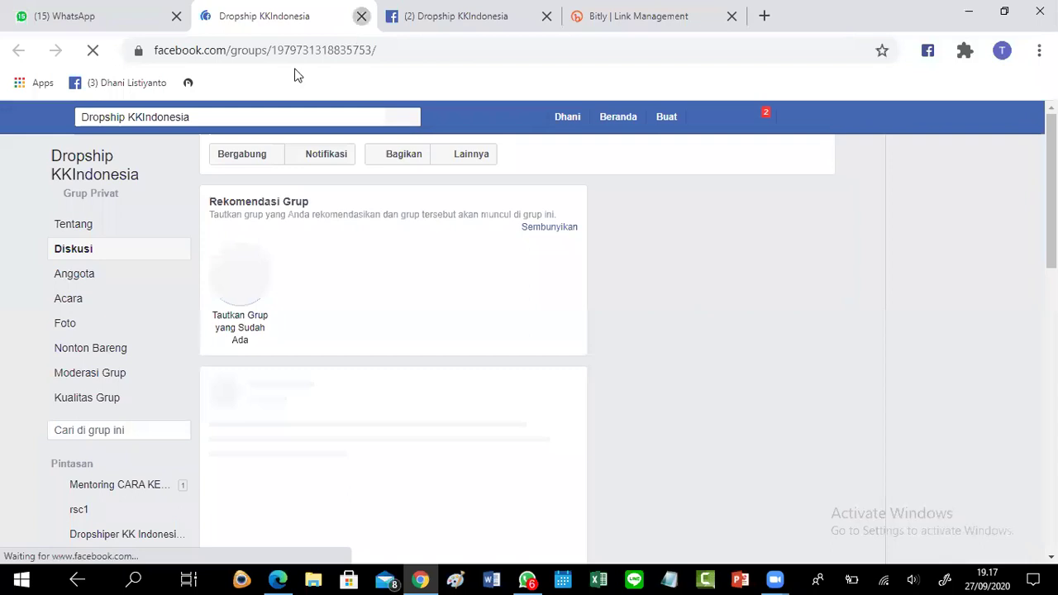
pyautogui.hotkey('ctrl', 'w')
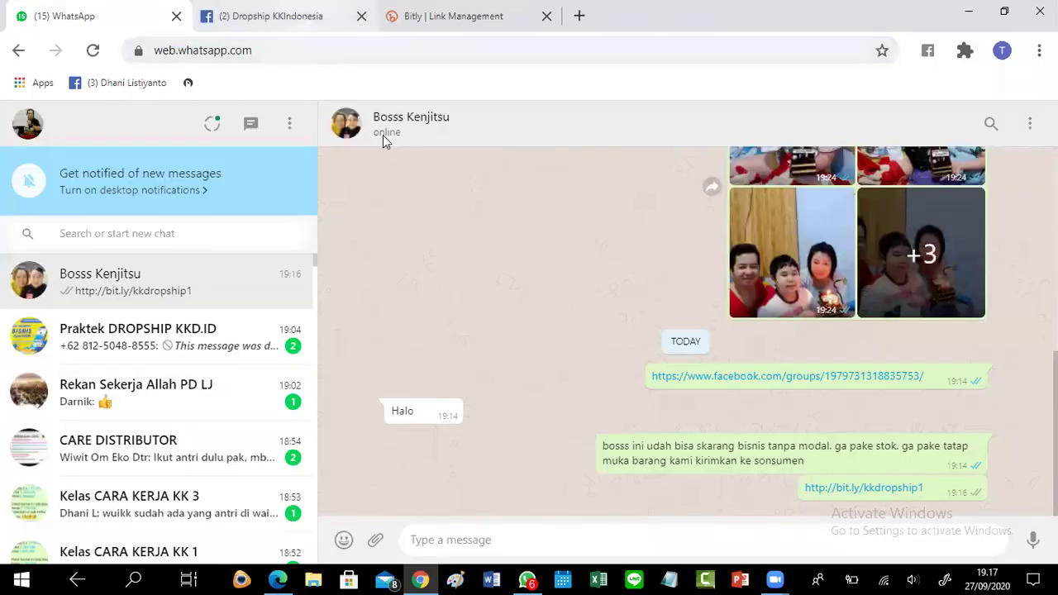
# Step: Return to the Facebook group page and look over its post composer and member invitation sections
pyautogui.click(281, 16)
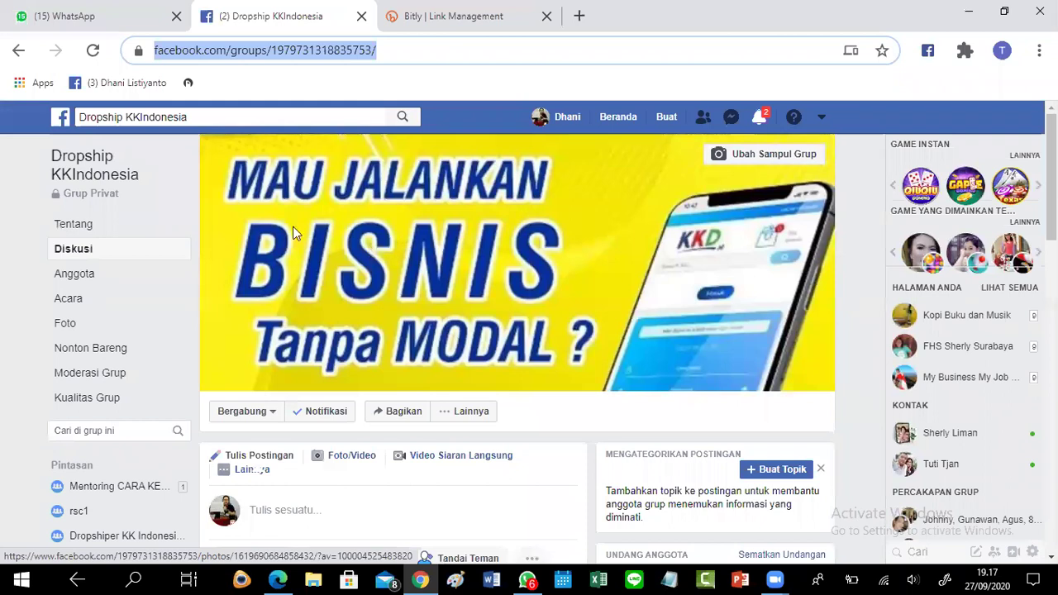
pyautogui.click(477, 126)
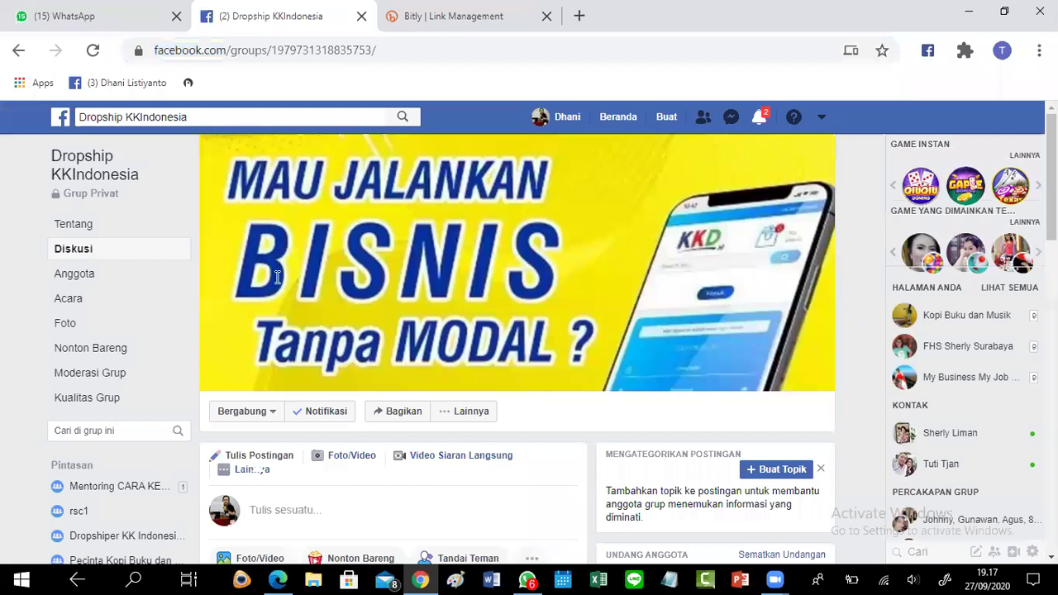
pyautogui.scroll(-2, 277, 282)
pyautogui.scroll(-1, 276, 282)
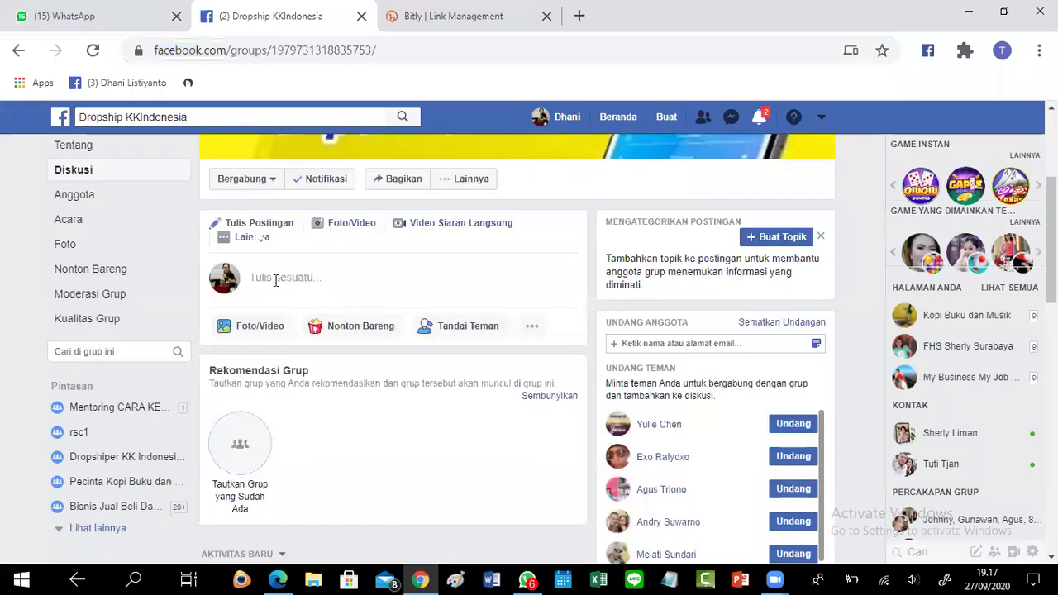
# Step: Find the message with the "UNTUNG BESARRR !!! Mekanisme Dropshiper" YouTube video in the "Praktek DROPSHIP KKD.ID" WhatsApp chat and copy its link
pyautogui.click(276, 279)
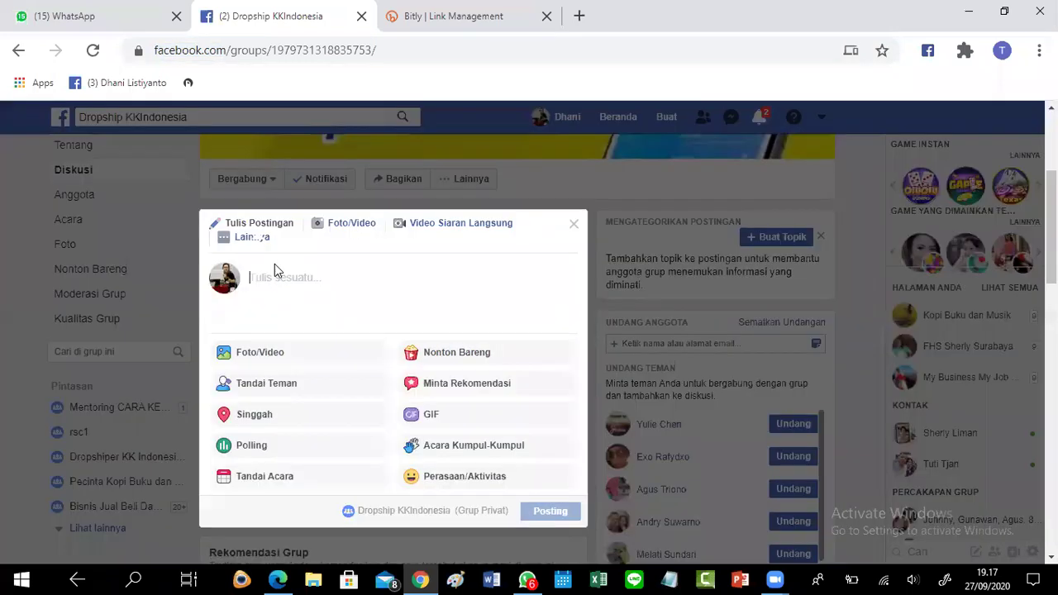
pyautogui.click(67, 18)
pyautogui.click(124, 337)
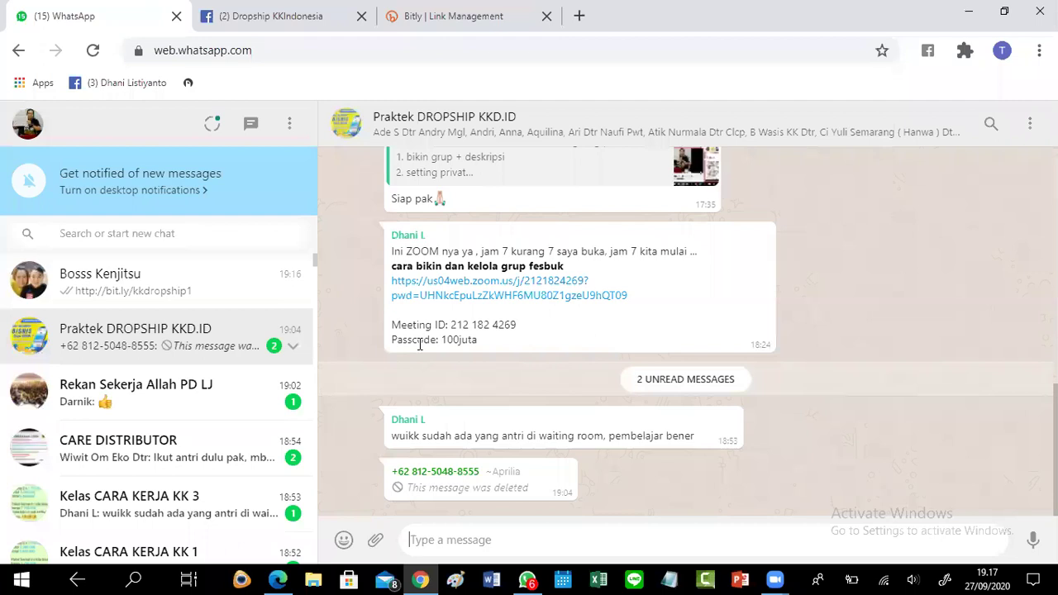
pyautogui.scroll(2, 503, 326)
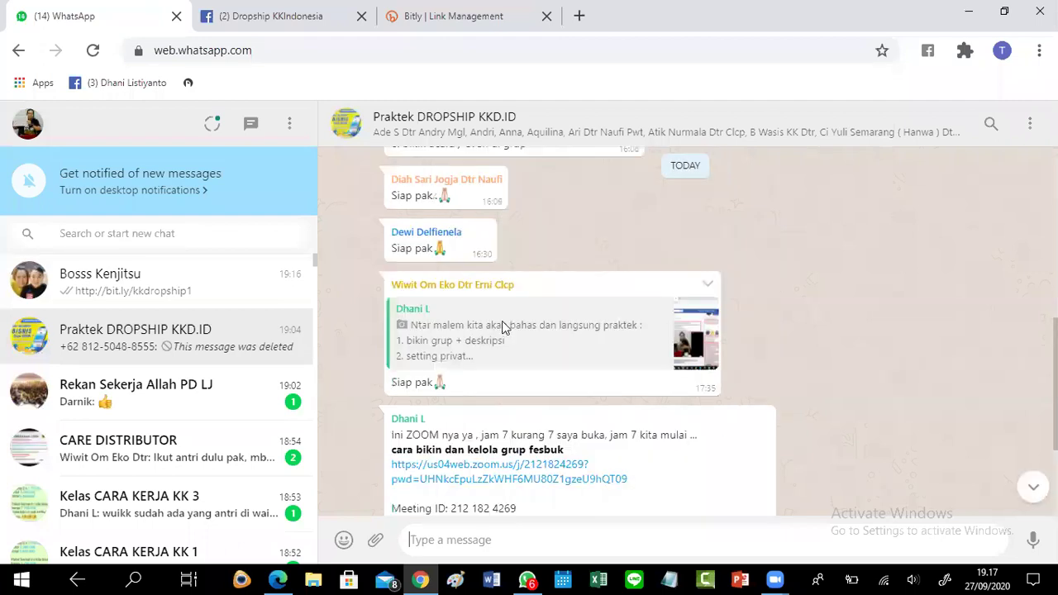
pyautogui.scroll(3, 548, 297)
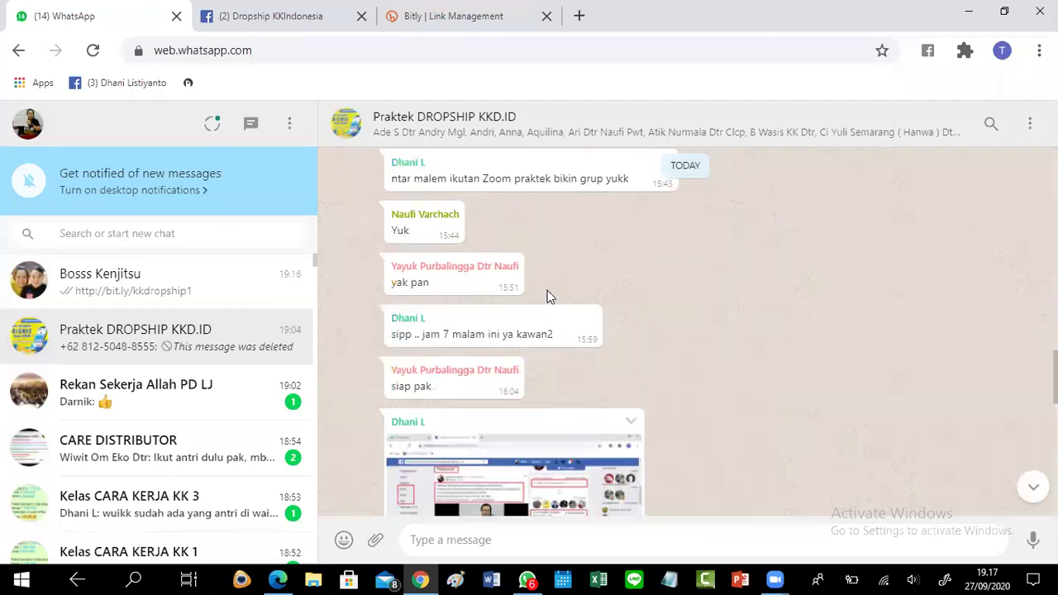
pyautogui.scroll(3, 548, 296)
pyautogui.scroll(3, 548, 296)
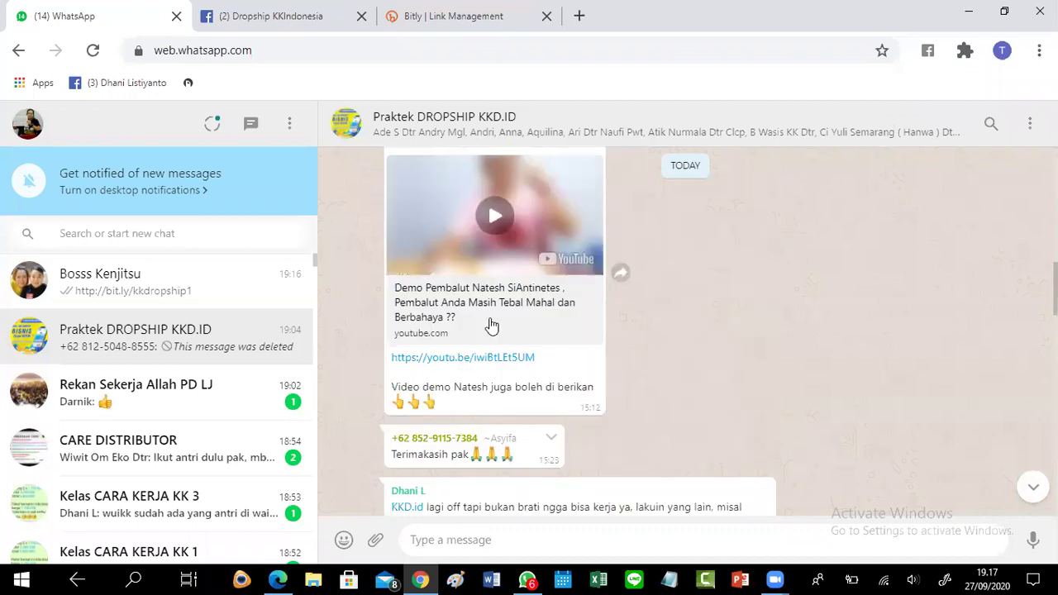
pyautogui.scroll(1, 607, 286)
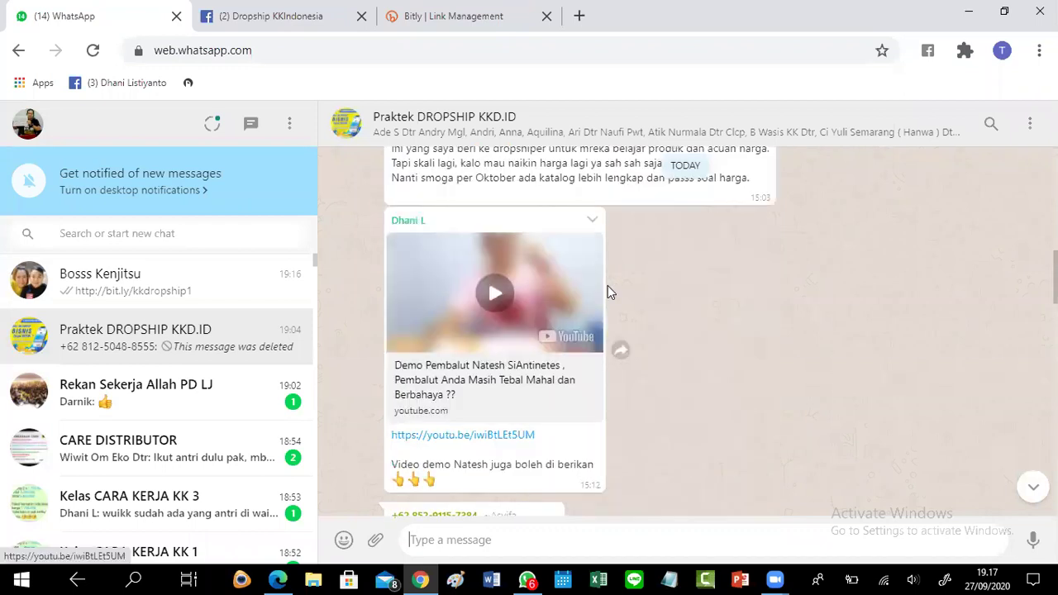
pyautogui.scroll(2, 608, 291)
pyautogui.scroll(3, 608, 291)
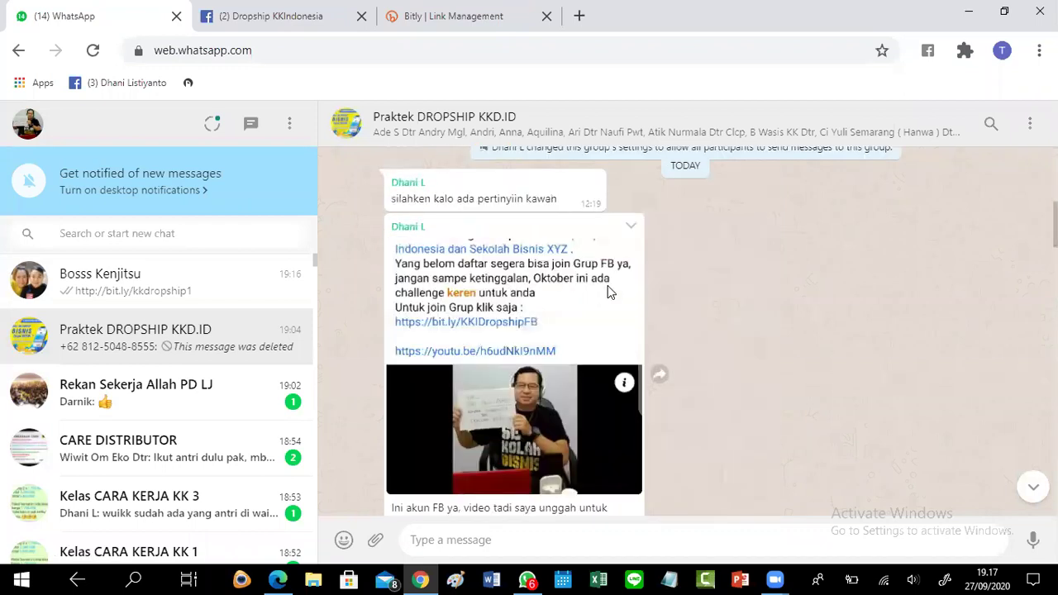
pyautogui.scroll(3, 609, 291)
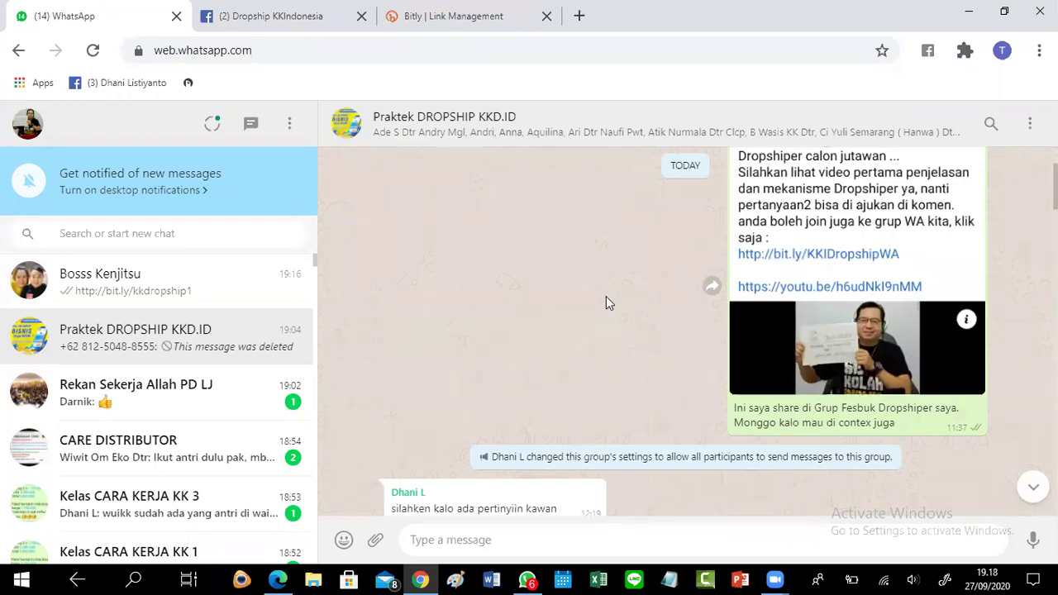
pyautogui.scroll(2, 606, 296)
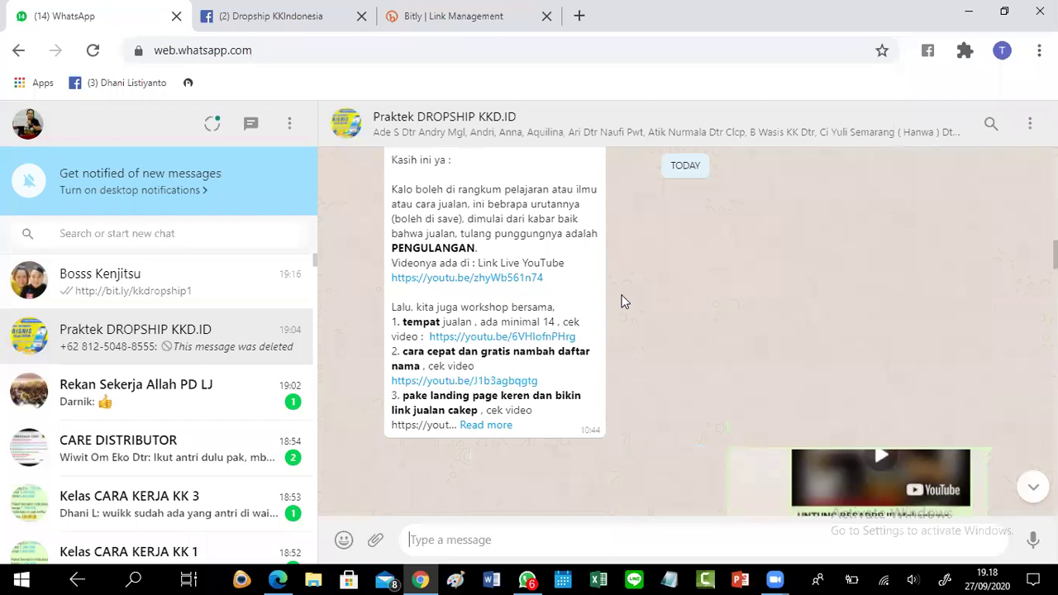
pyautogui.scroll(3, 624, 301)
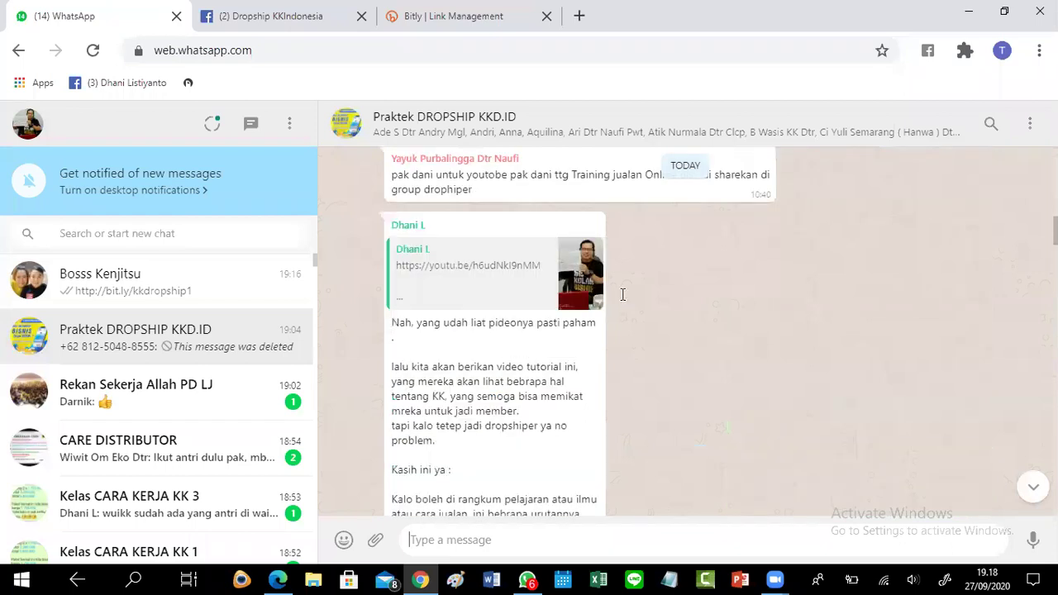
pyautogui.scroll(3, 624, 299)
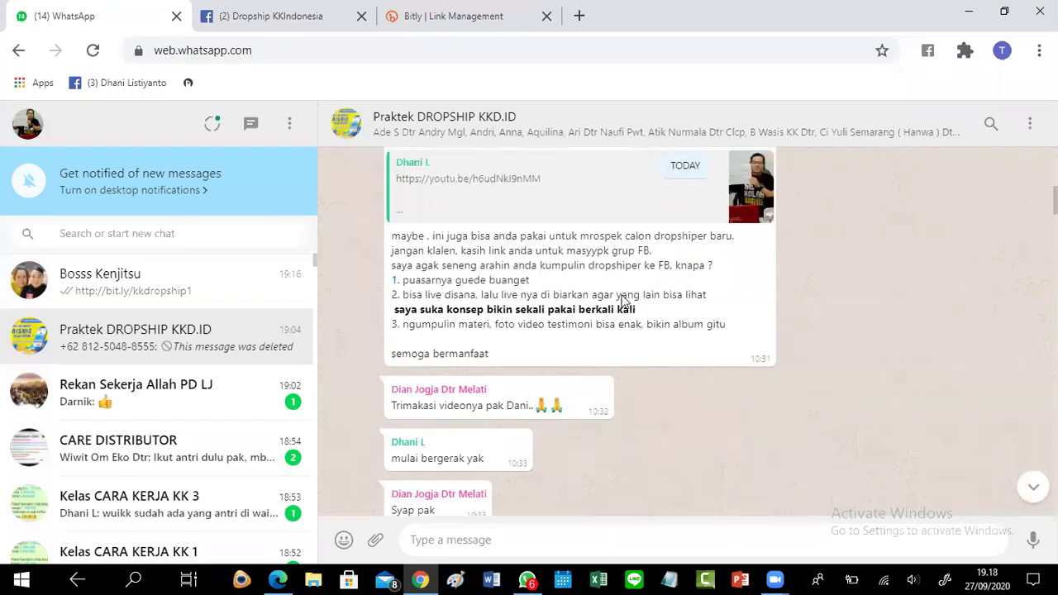
pyautogui.scroll(3, 409, 429)
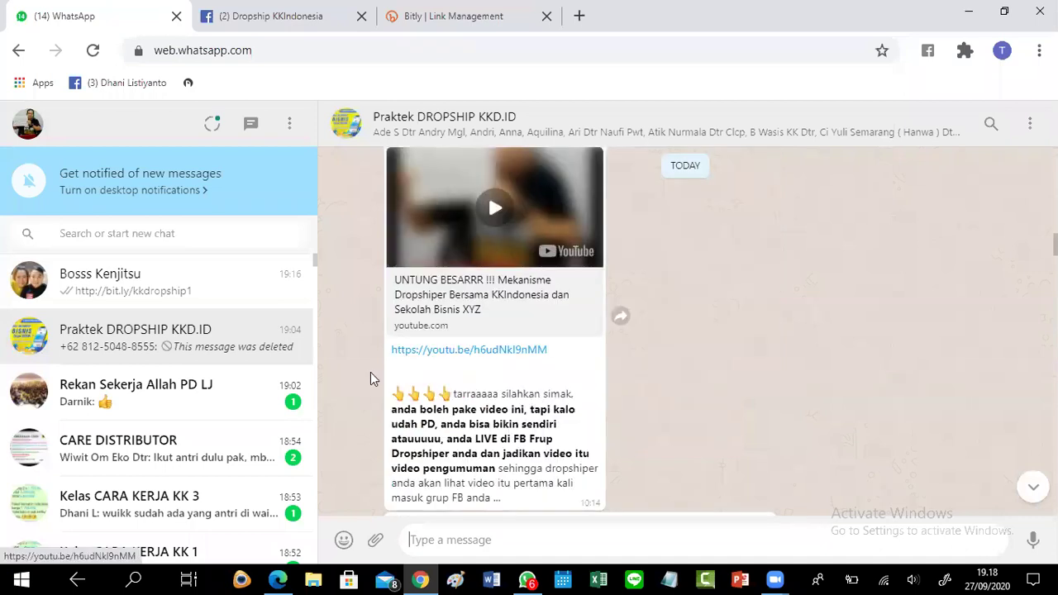
pyautogui.tripleClick(373, 345)
pyautogui.hotkey('ctrl', 'c')
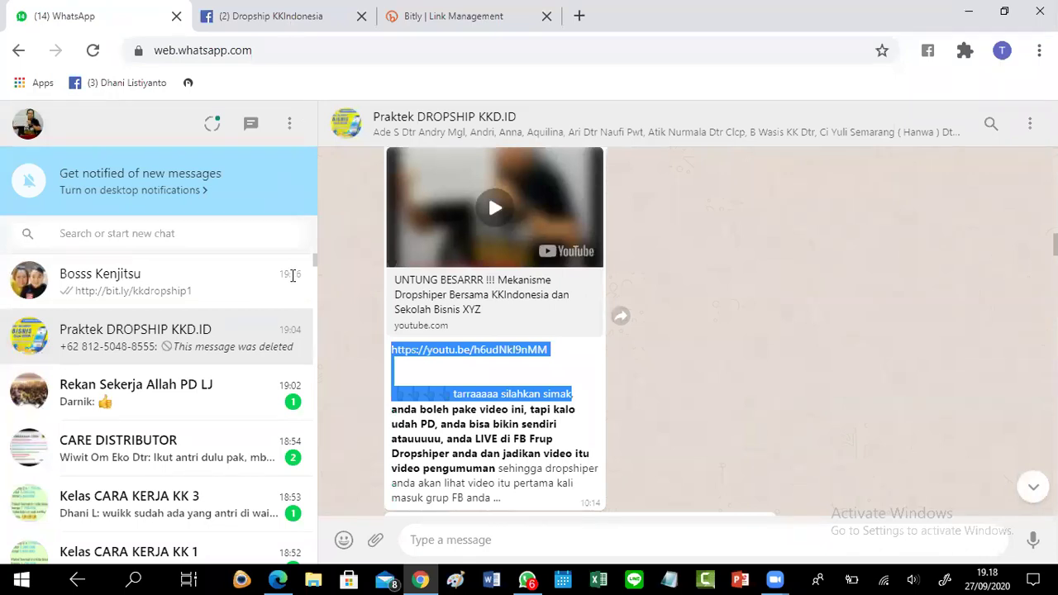
# Step: Paste the copied YouTube link into the new post in the Facebook group and remove the emoji and text following it
pyautogui.hotkey('ctrl', 'Tab')
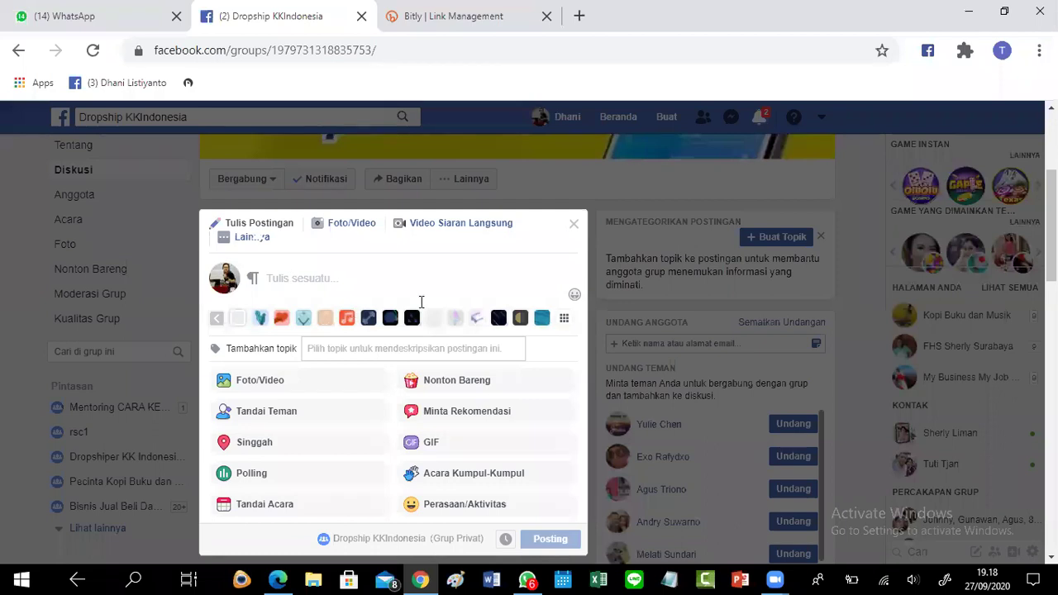
pyautogui.hotkey('ctrl', 'v')
pyautogui.press('BackSpace')
pyautogui.press('BackSpace')
pyautogui.press('BackSpace')
pyautogui.press('BackSpace')
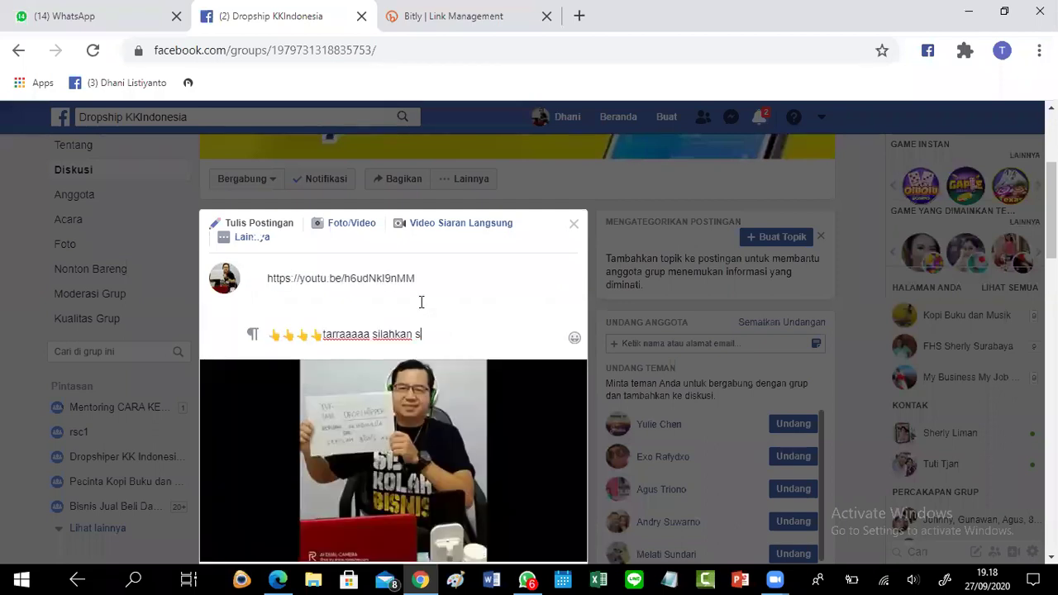
pyautogui.press('BackSpace')
pyautogui.press('BackSpace')
pyautogui.press('BackSpace')
pyautogui.press('BackSpace')
pyautogui.press('BackSpace')
pyautogui.press('BackSpace')
pyautogui.press('BackSpace')
pyautogui.press('BackSpace')
pyautogui.press('BackSpace')
pyautogui.press('BackSpace')
pyautogui.press('BackSpace')
pyautogui.press('BackSpace')
pyautogui.press('BackSpace')
pyautogui.press('BackSpace')
pyautogui.press('BackSpace')
pyautogui.press('BackSpace')
pyautogui.press('BackSpace')
pyautogui.press('BackSpace')
pyautogui.press('BackSpace')
pyautogui.press('BackSpace')
pyautogui.press('BackSpace')
pyautogui.press('BackSpace')
pyautogui.press('BackSpace')
pyautogui.press('BackSpace')
pyautogui.press('BackSpace')
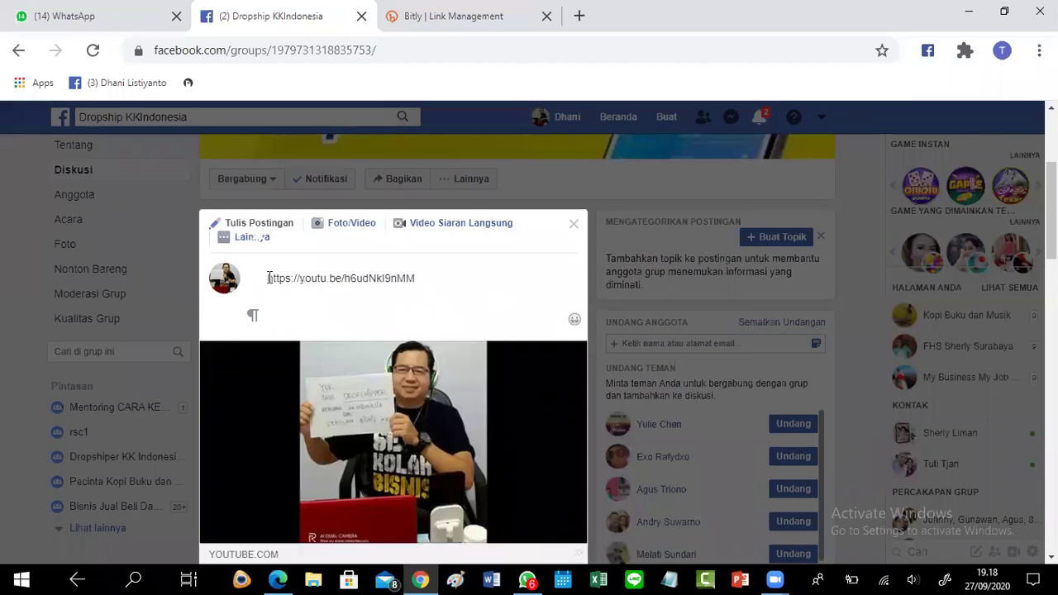
# Step: Add the line "ini penejlasan awal untuk dropsiper" above the video link, separated from it by a blank line
pyautogui.click(269, 278)
pyautogui.write('hi p')
pyautogui.write('enejlasan')
pyautogui.write(' a')
pyautogui.write('wal u')
pyautogui.write('ntuk d')
pyautogui.write('rops')
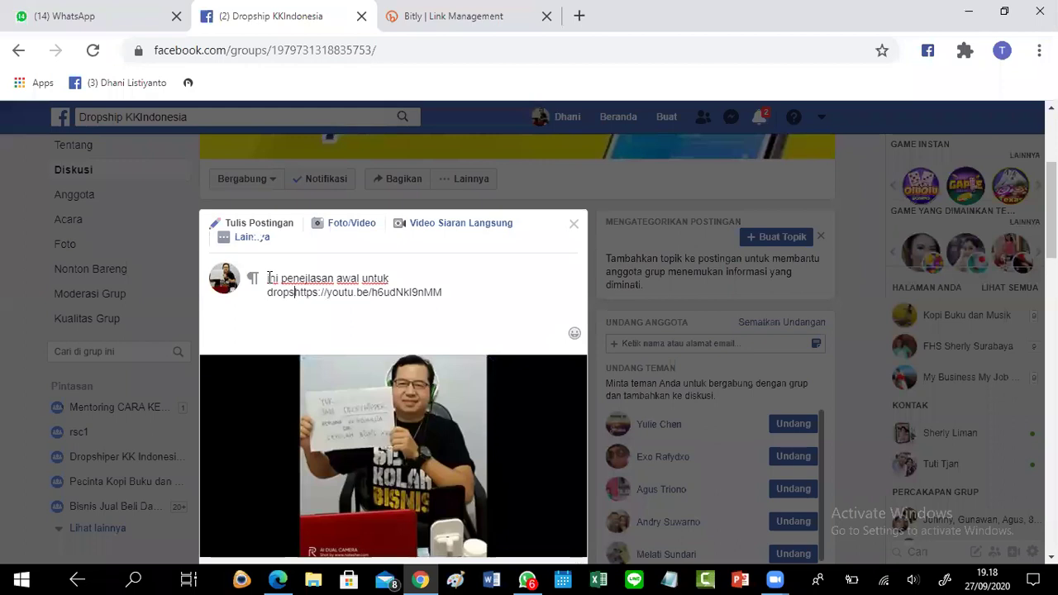
pyautogui.write('iper')
pyautogui.press('Return')
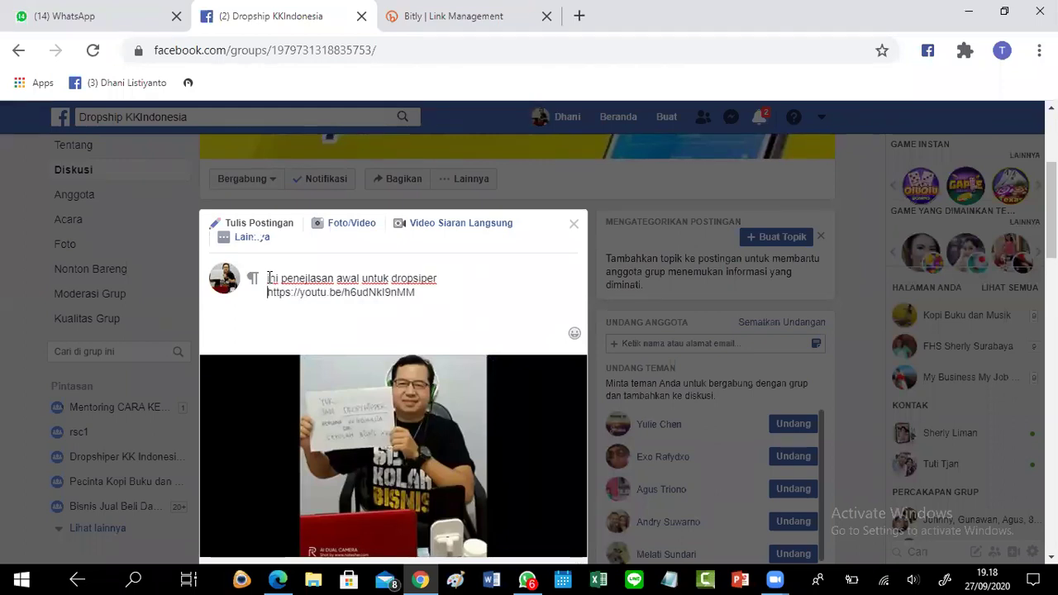
pyautogui.press('Return')
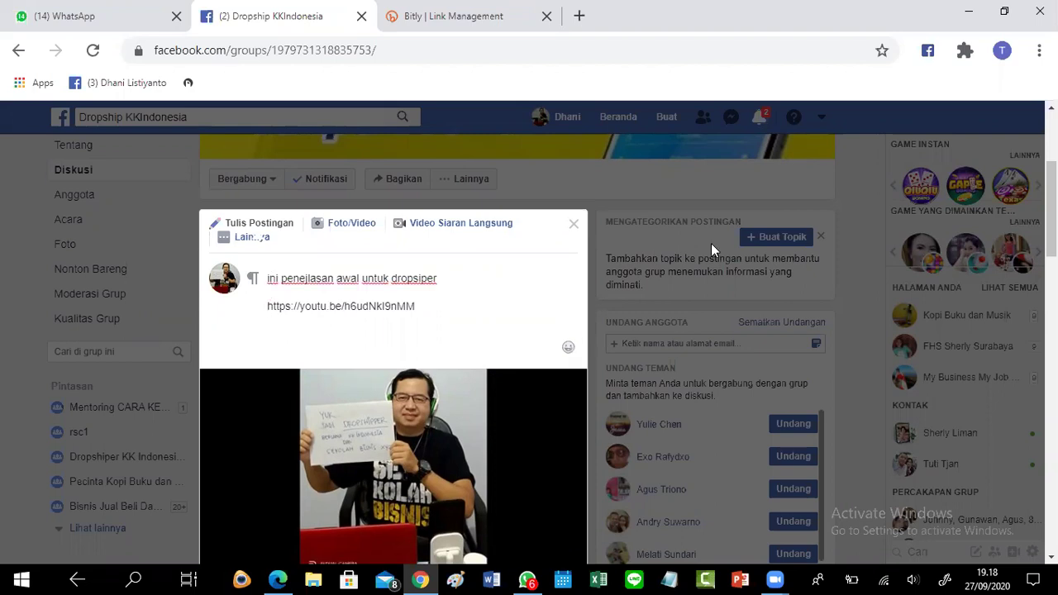
# Step: Publish the post with the introductory video in the Dropship KKIndonesia group
pyautogui.scroll(-4, 648, 288)
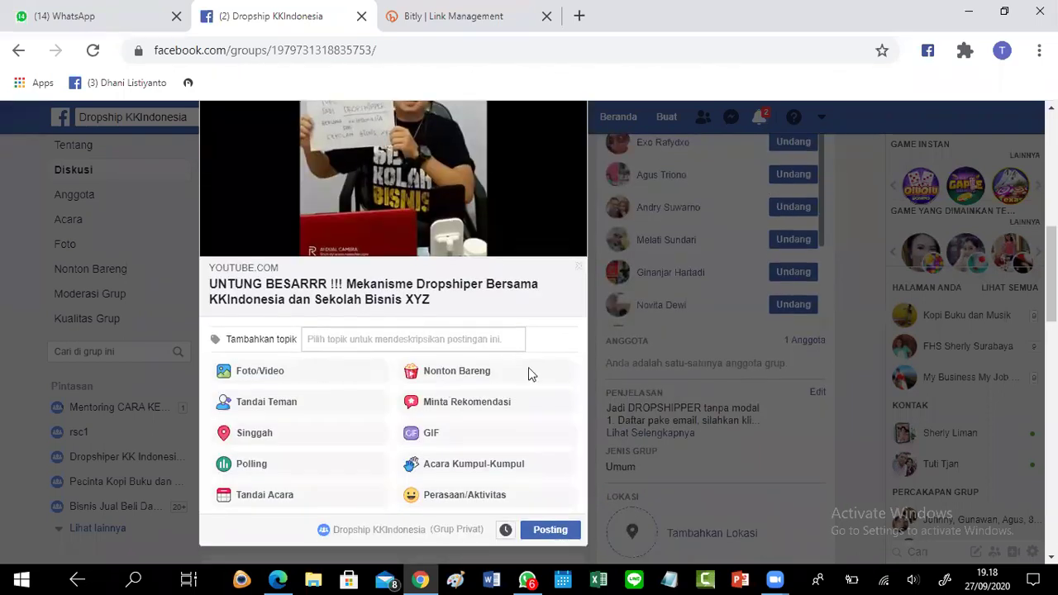
pyautogui.scroll(-2, 529, 370)
pyautogui.click(542, 380)
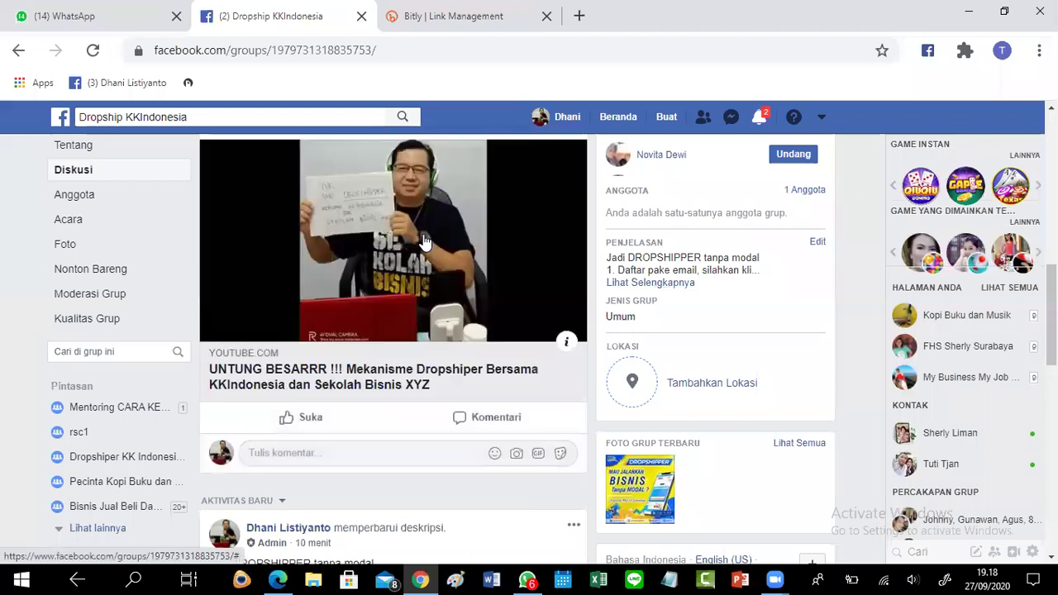
# Step: Mark the newly published video post as a group announcement and check how it appears in the discussion feed
pyautogui.scroll(1, 400, 252)
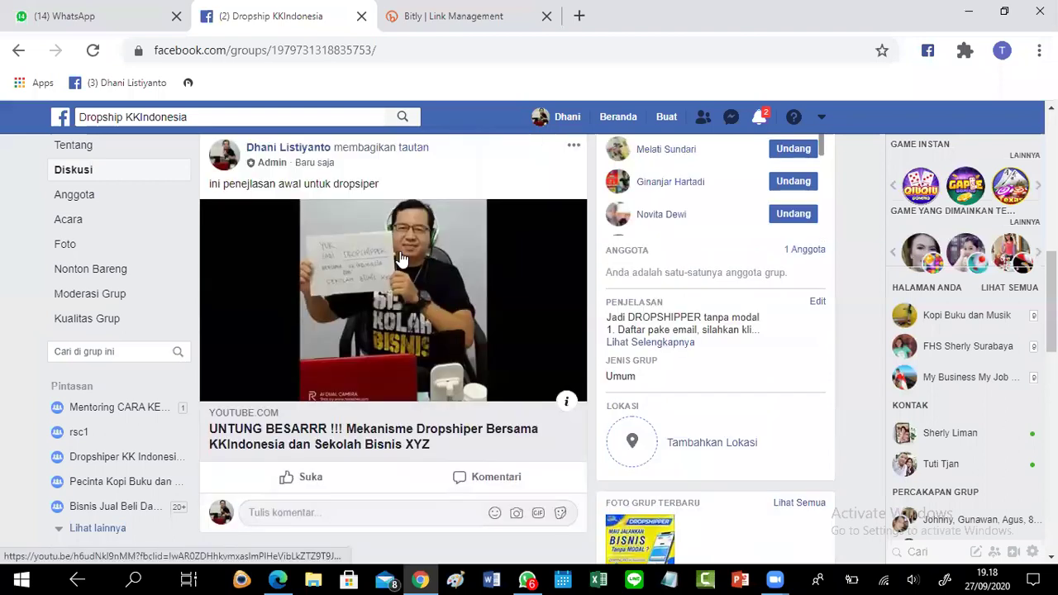
pyautogui.scroll(2, 383, 231)
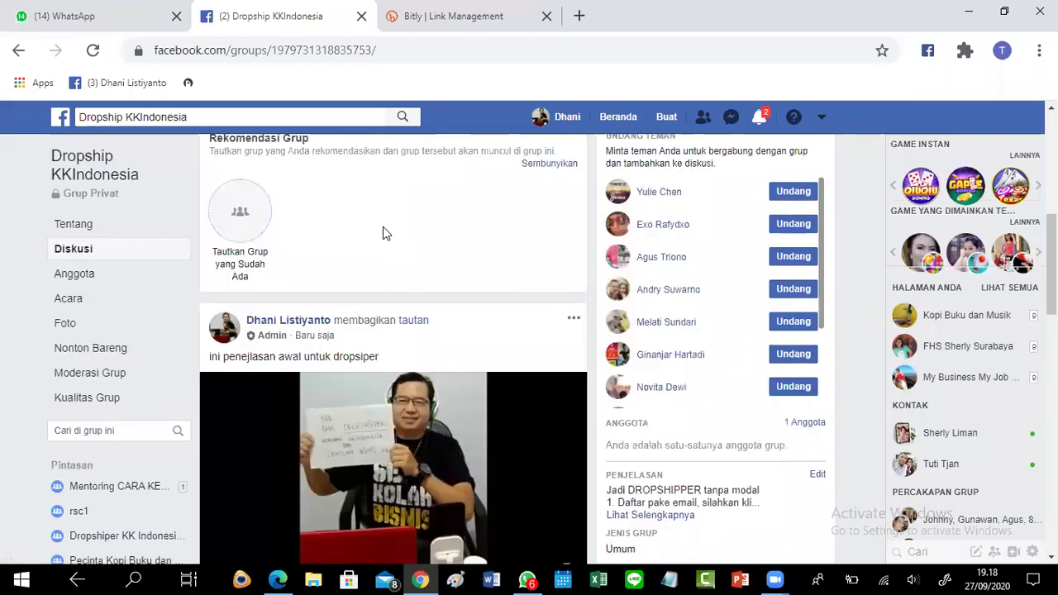
pyautogui.click(572, 324)
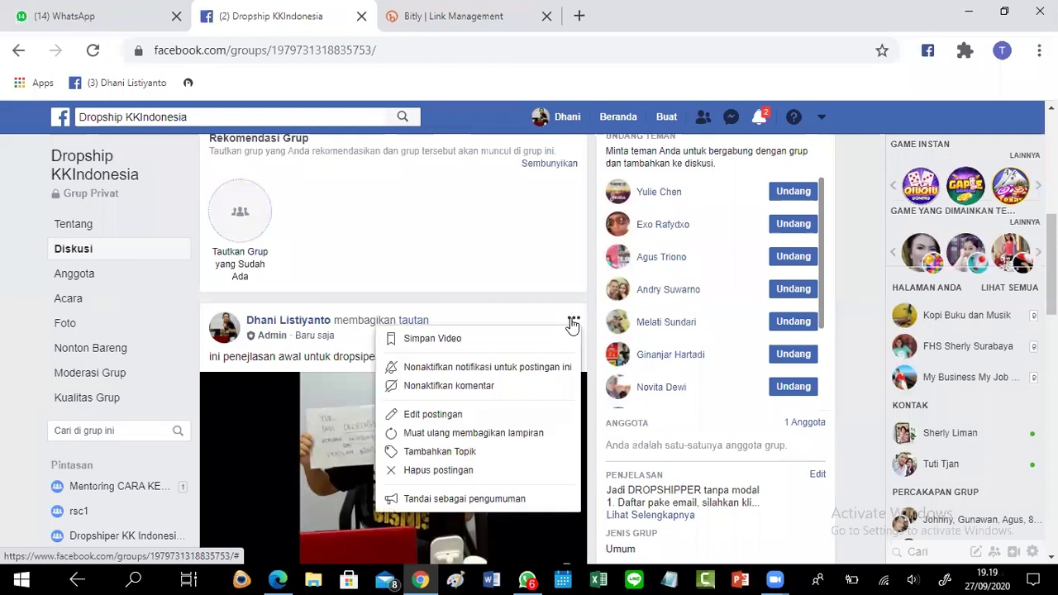
pyautogui.click(438, 501)
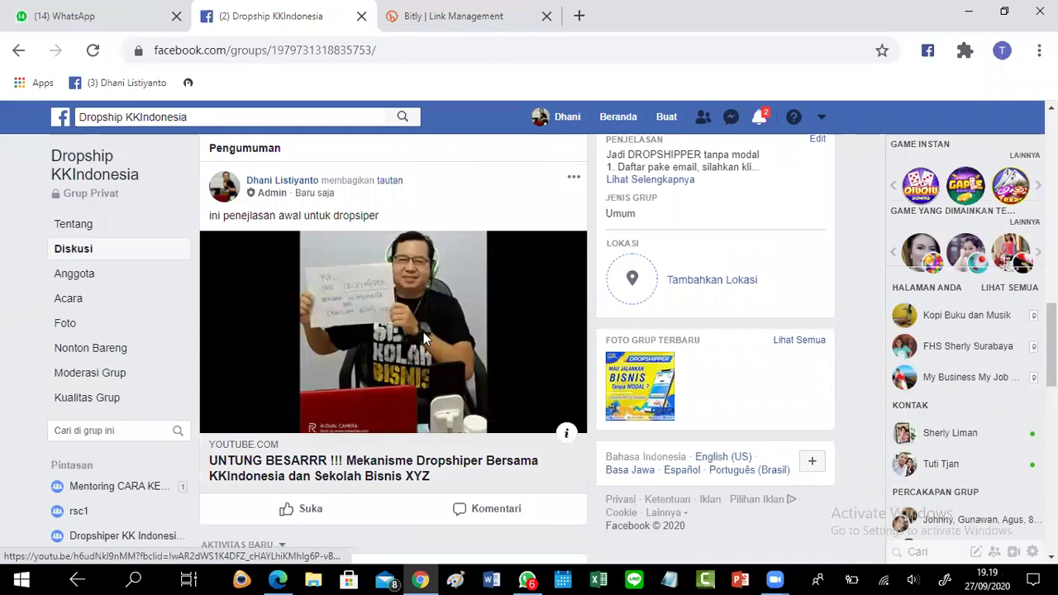
pyautogui.scroll(2, 427, 339)
pyautogui.scroll(2, 348, 347)
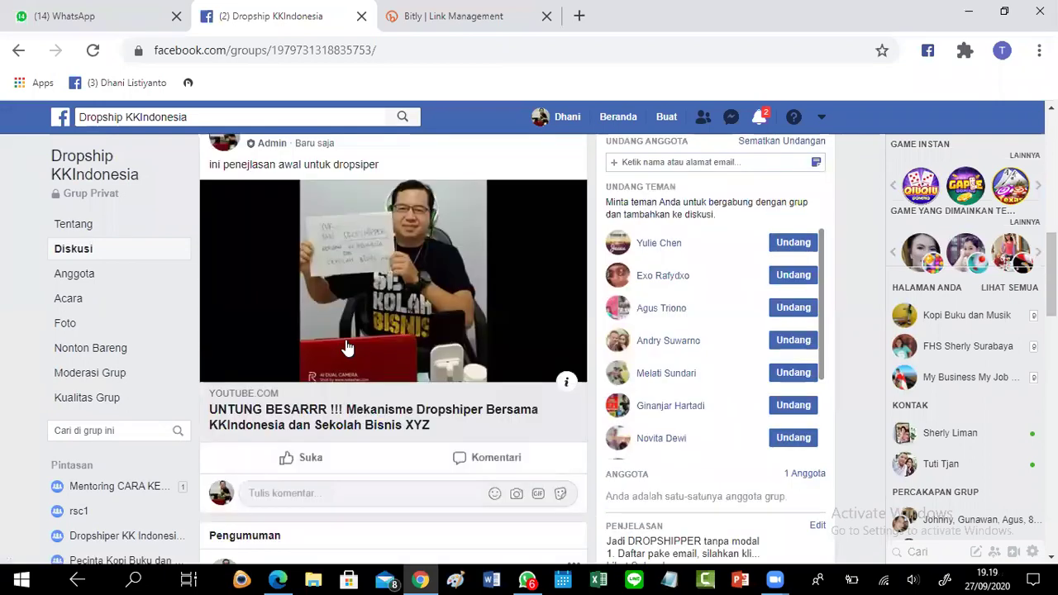
pyautogui.scroll(2, 341, 188)
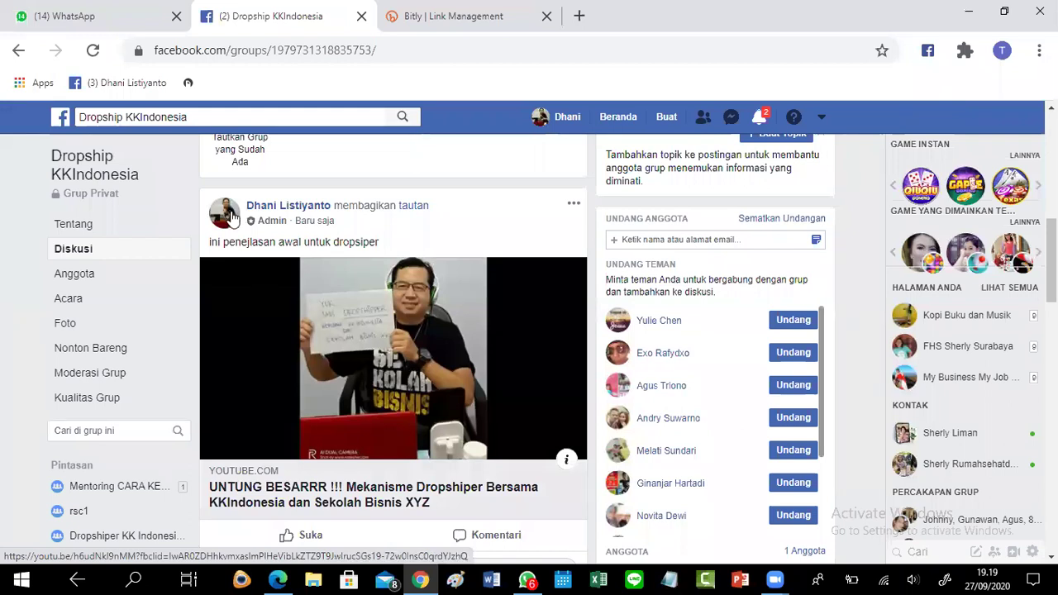
# Step: Start creating a new photo album from the post composer of the Dropship KKIndonesia group
pyautogui.moveTo(232, 216)
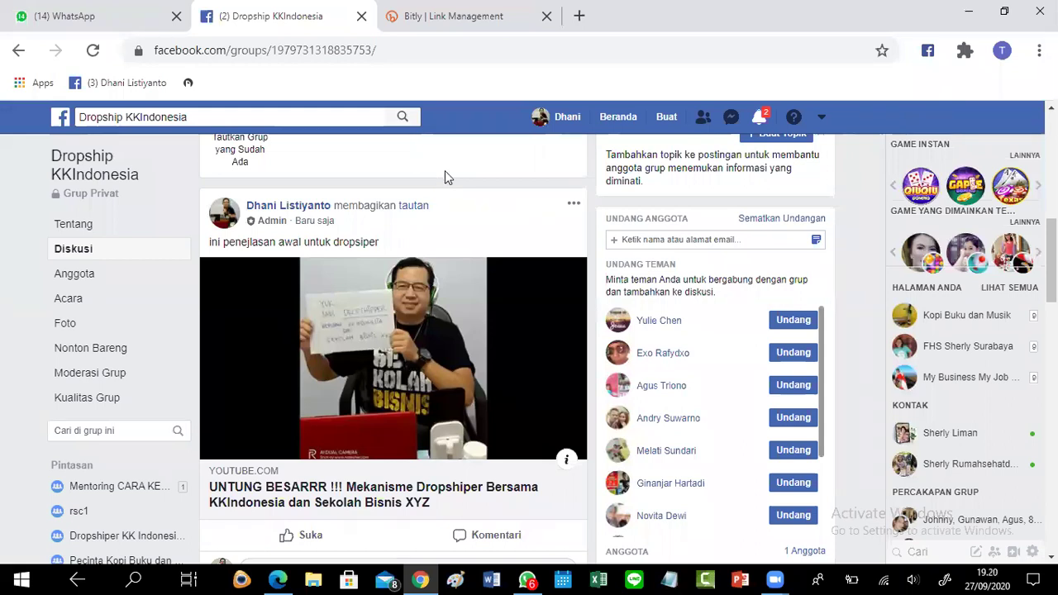
pyautogui.scroll(1, 445, 170)
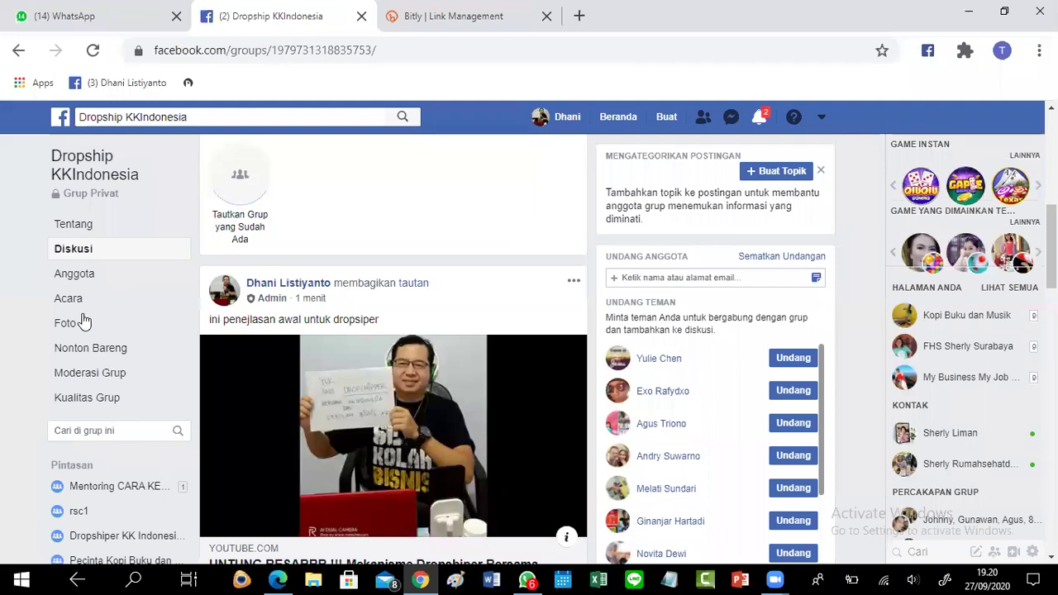
pyautogui.scroll(2, 348, 246)
pyautogui.scroll(4, 346, 251)
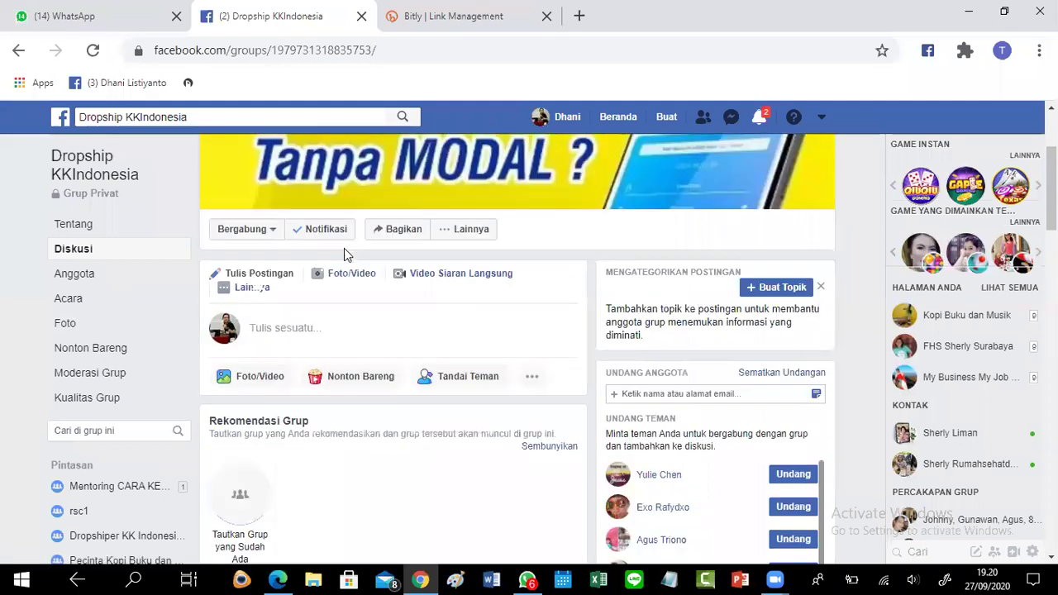
pyautogui.scroll(-2, 291, 295)
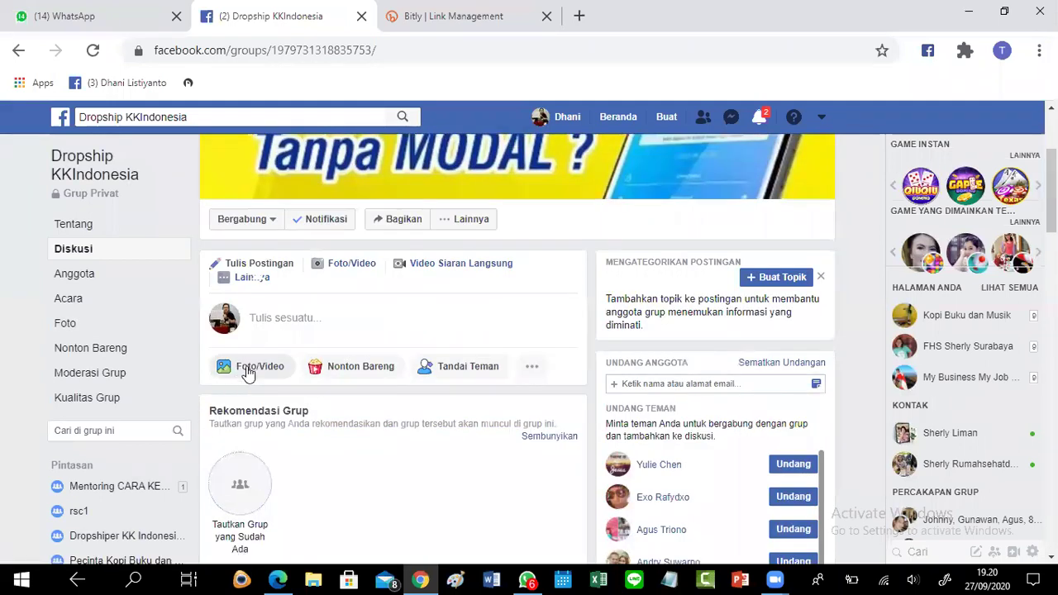
pyautogui.click(248, 369)
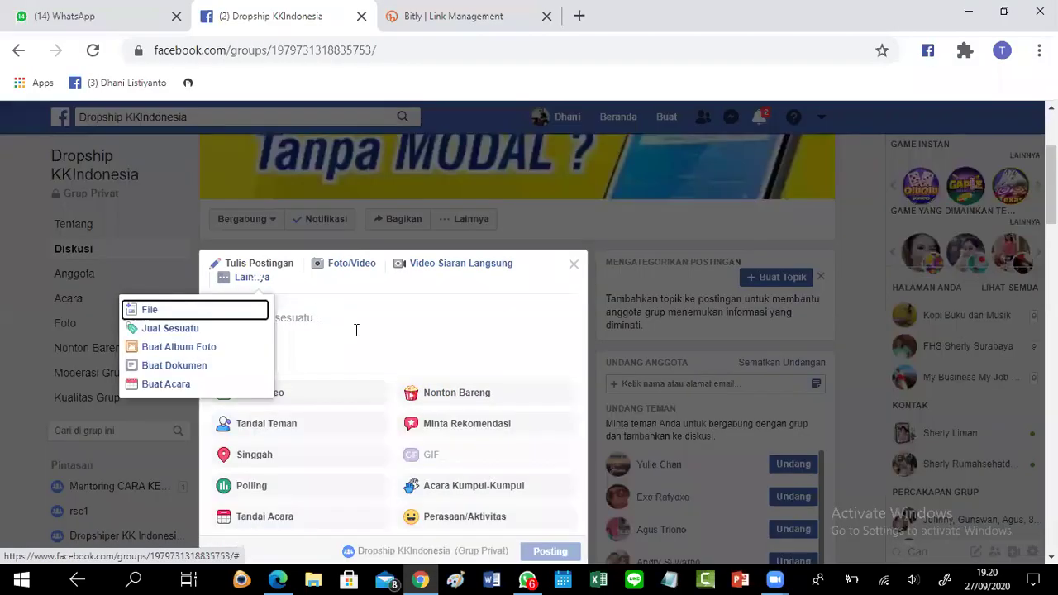
pyautogui.click(365, 331)
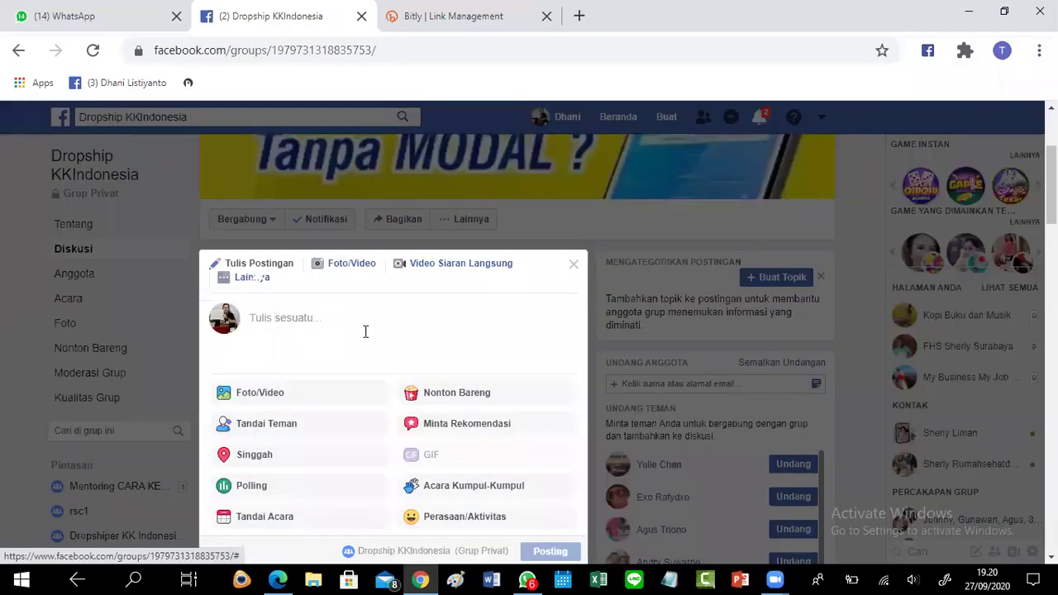
pyautogui.scroll(-1, 288, 321)
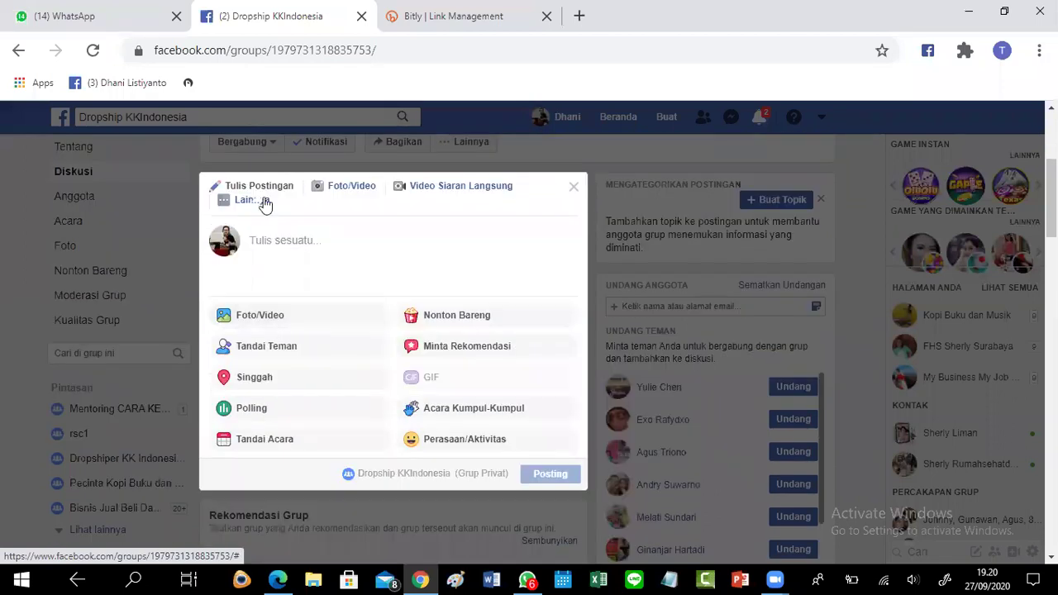
pyautogui.click(263, 201)
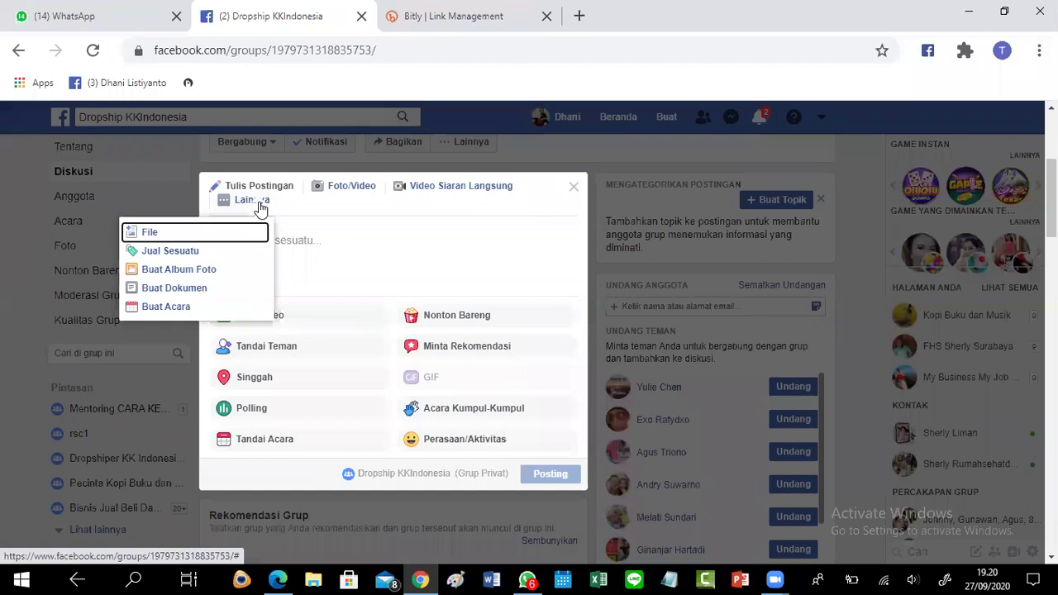
pyautogui.click(260, 203)
pyautogui.click(251, 206)
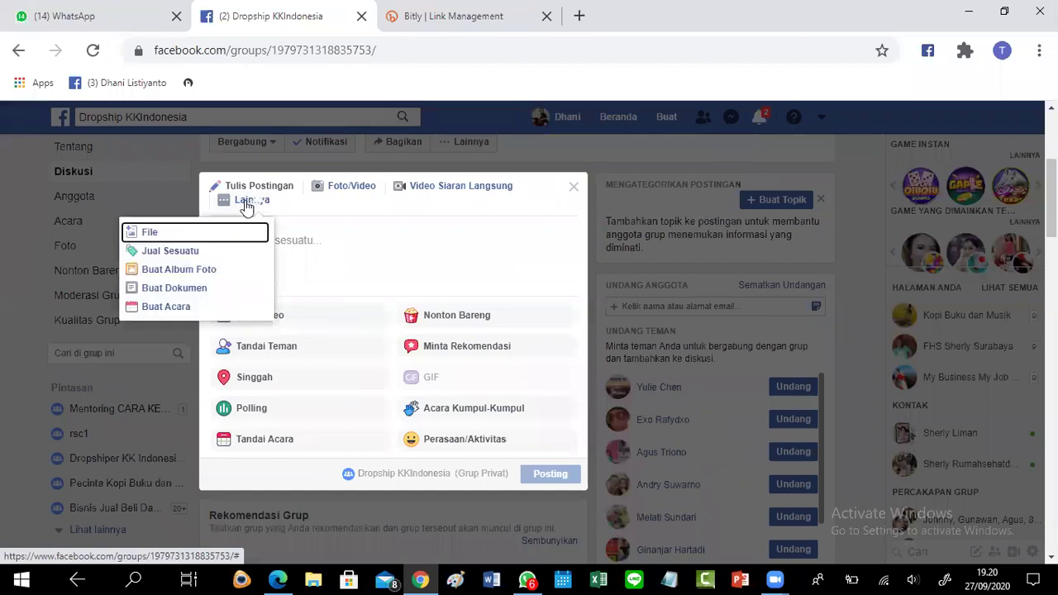
pyautogui.click(171, 270)
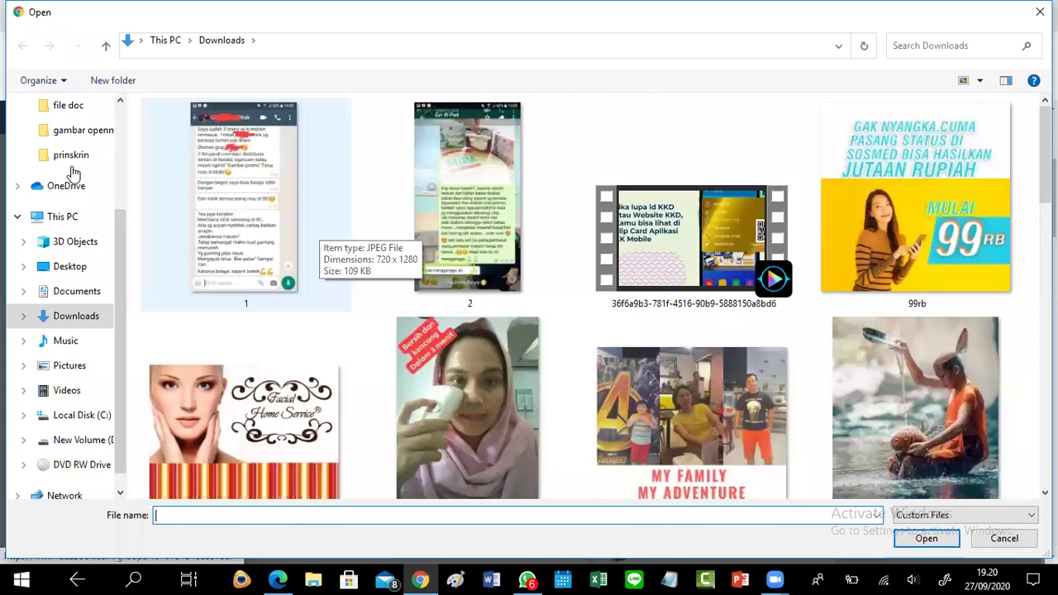
# Step: Browse for the album's pictures in the KKL folder inside Bisnis on New Volume (D:)
pyautogui.scroll(2, 72, 172)
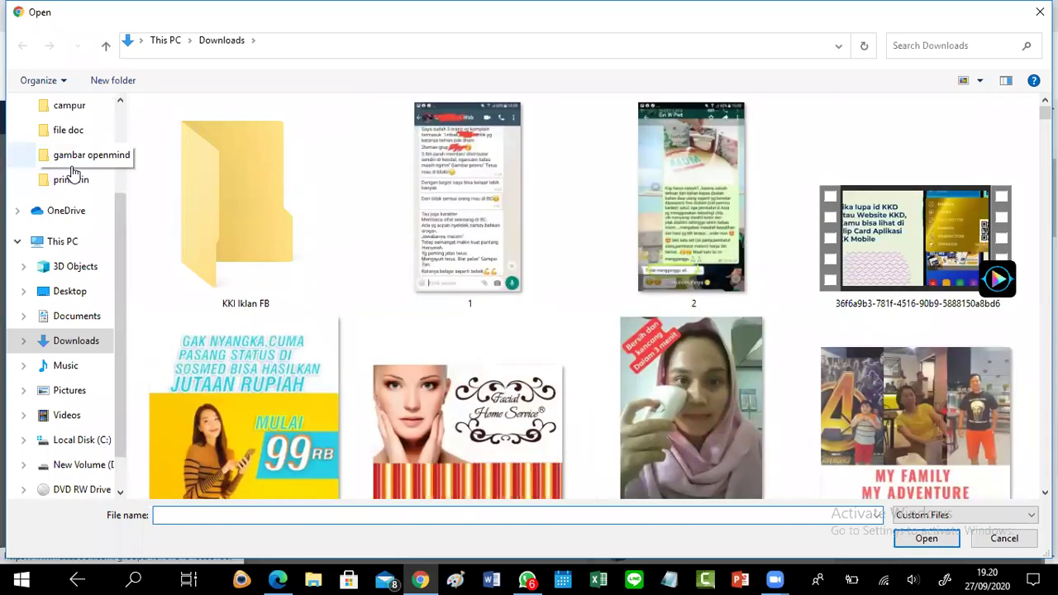
pyautogui.scroll(-2, 78, 174)
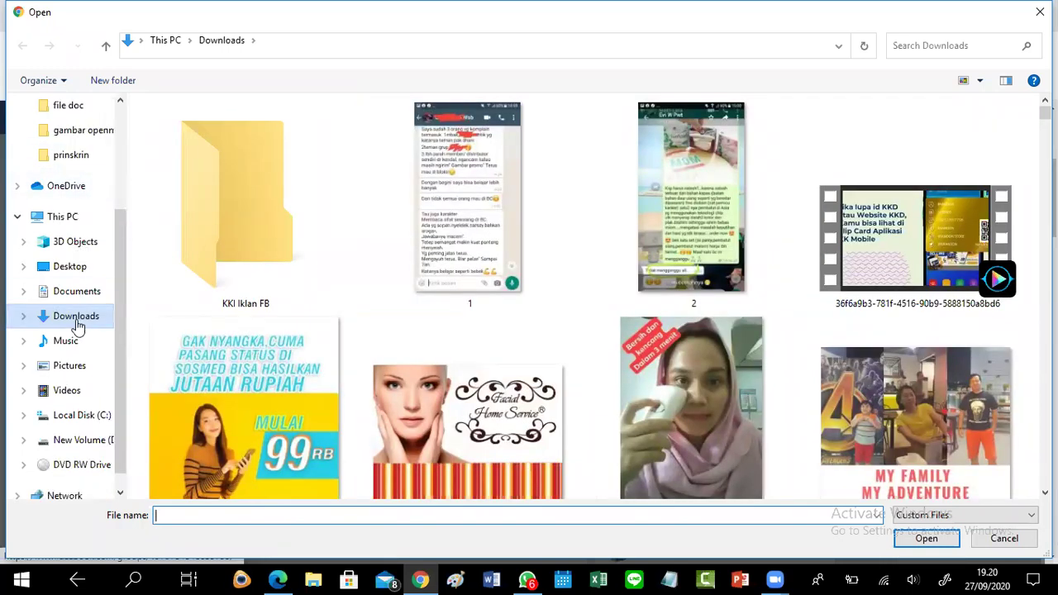
pyautogui.click(82, 440)
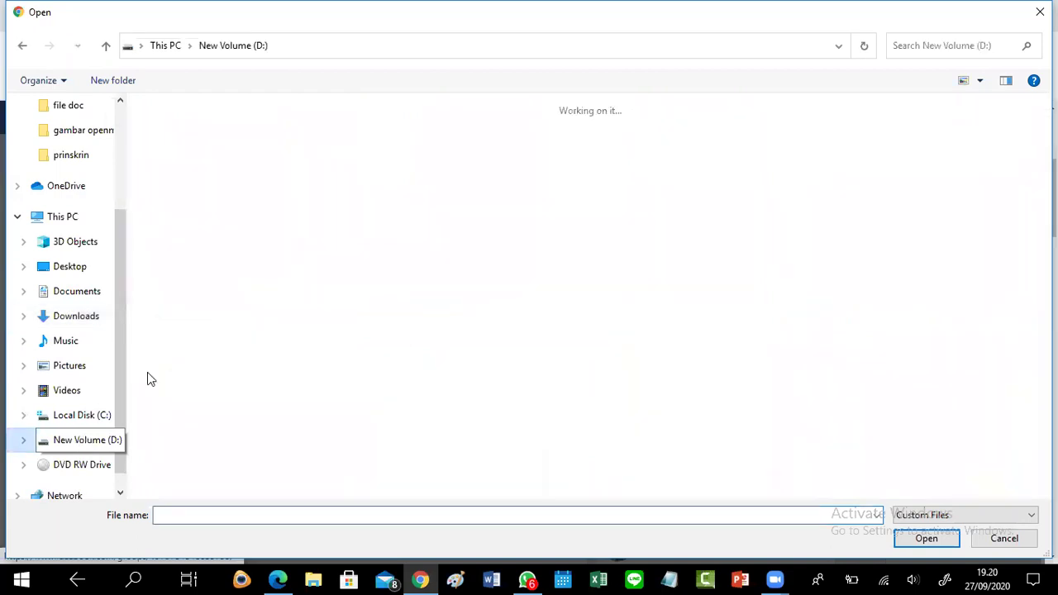
pyautogui.click(971, 165)
pyautogui.doubleClick(971, 166)
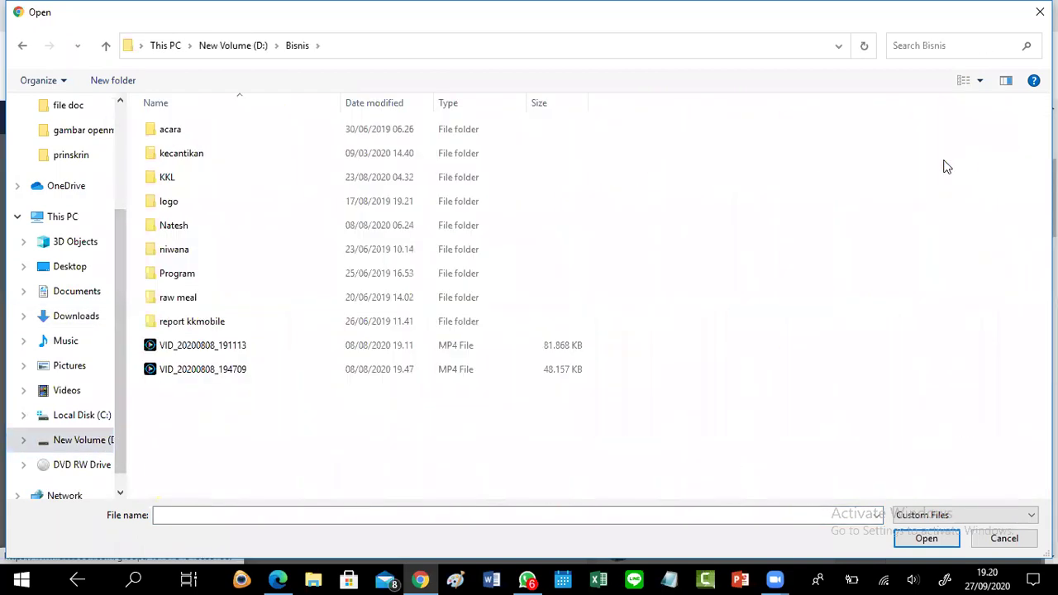
pyautogui.doubleClick(167, 179)
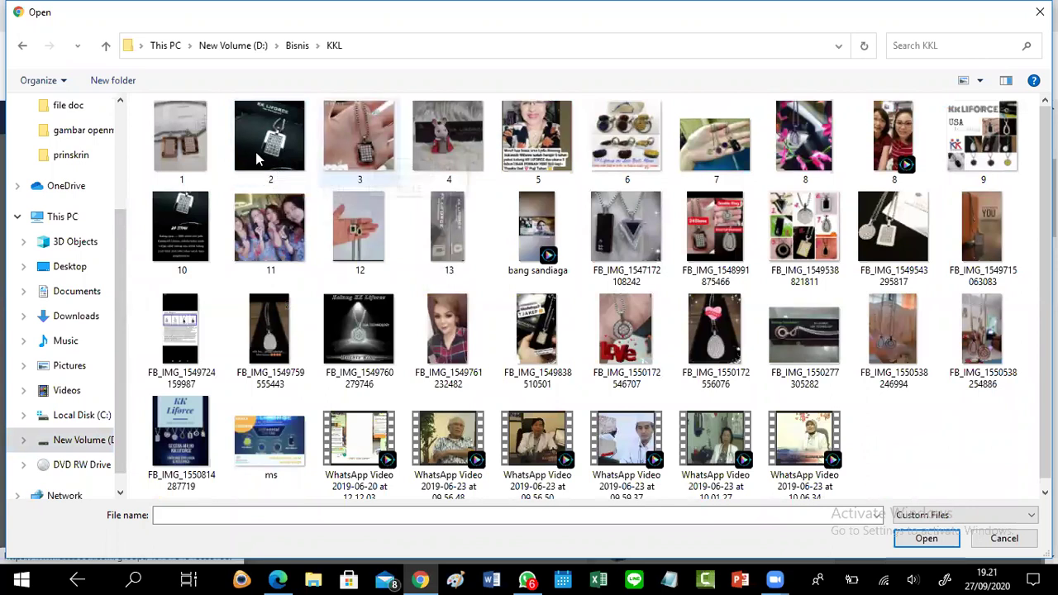
# Step: Add the five pictures named 1 to 5 from the KKL folder to the new album
pyautogui.click(195, 155)
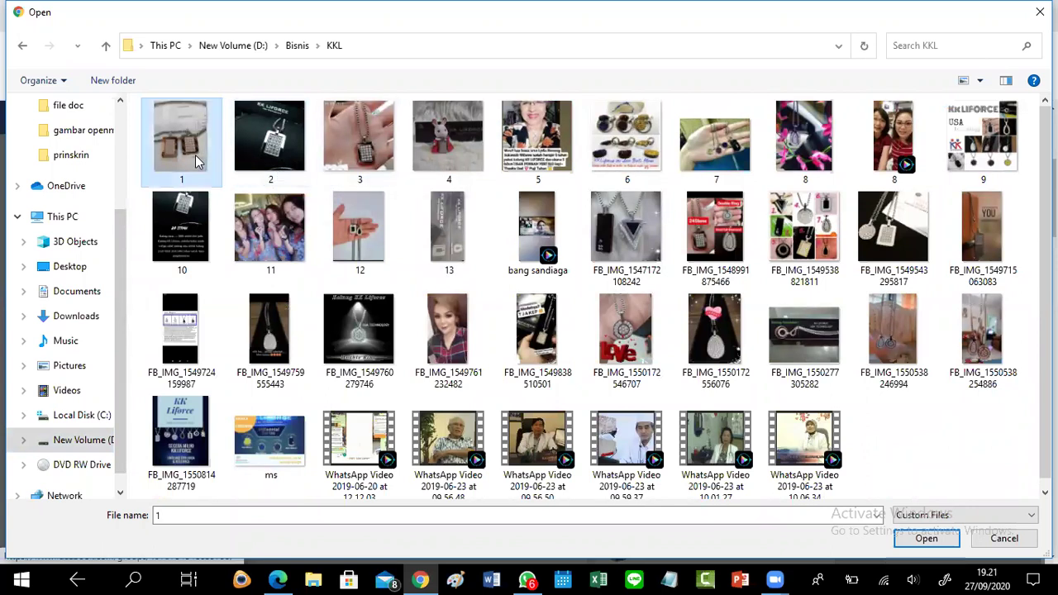
pyautogui.keyDown('shift'); pyautogui.click(545, 155); pyautogui.keyUp('shift')
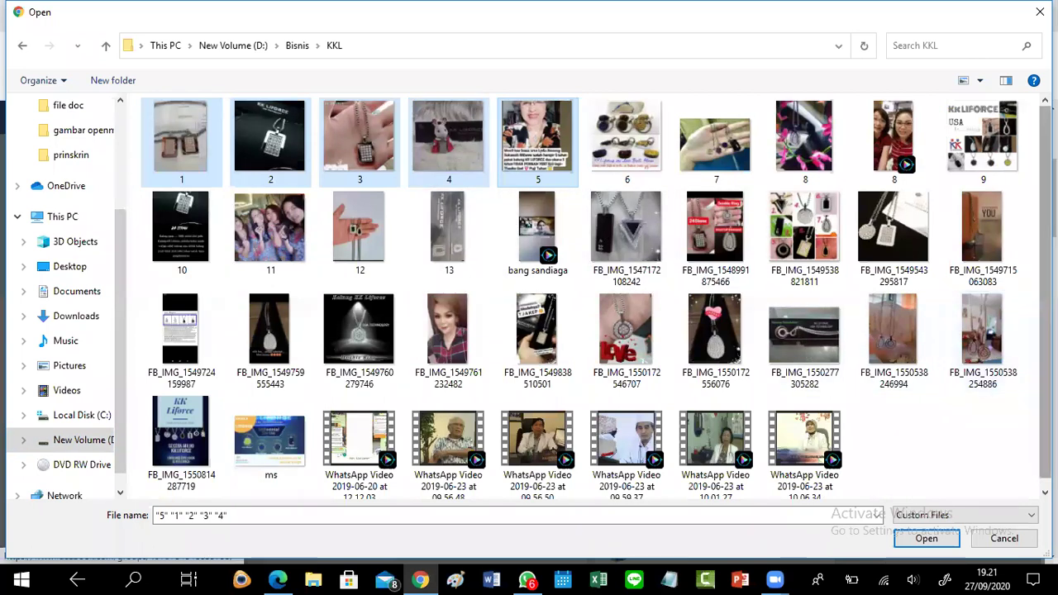
pyautogui.click(930, 538)
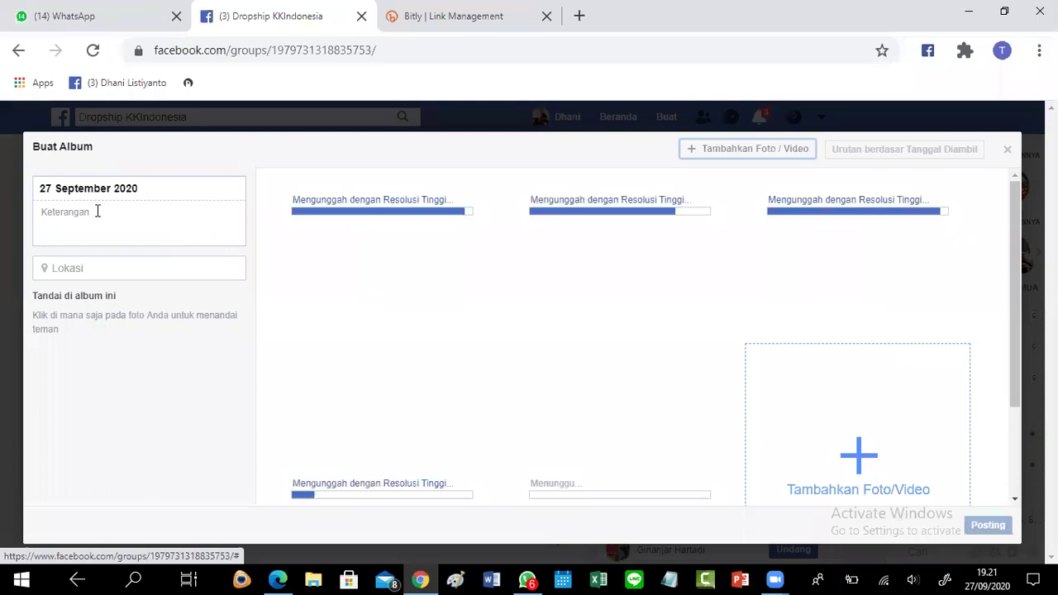
# Step: Enter "KKLIforce" as the album's description, check the uploaded photos, and publish the album in the group
pyautogui.click(96, 212)
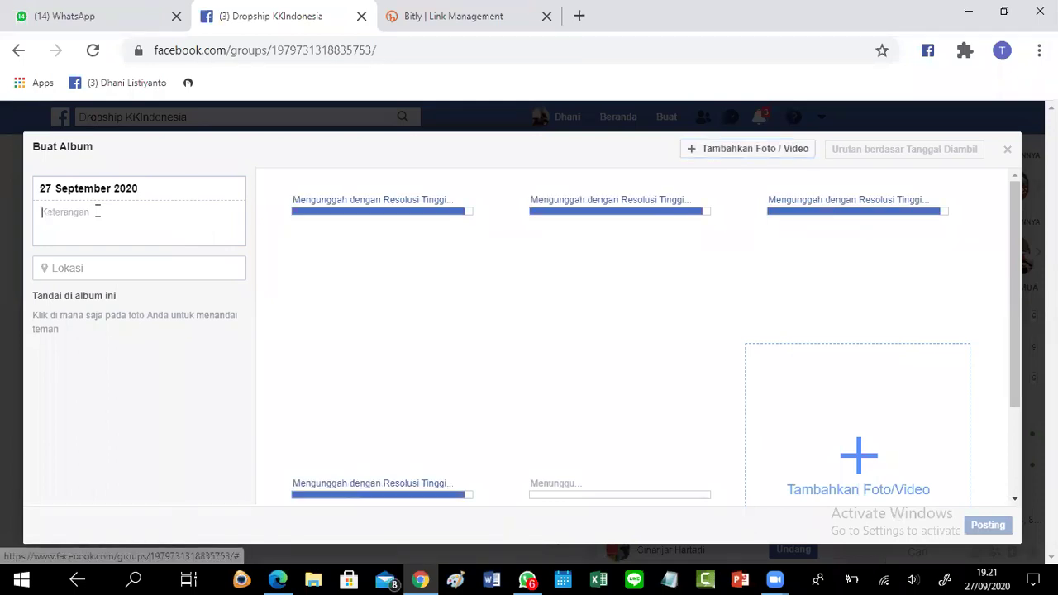
pyautogui.write('KKLIforc')
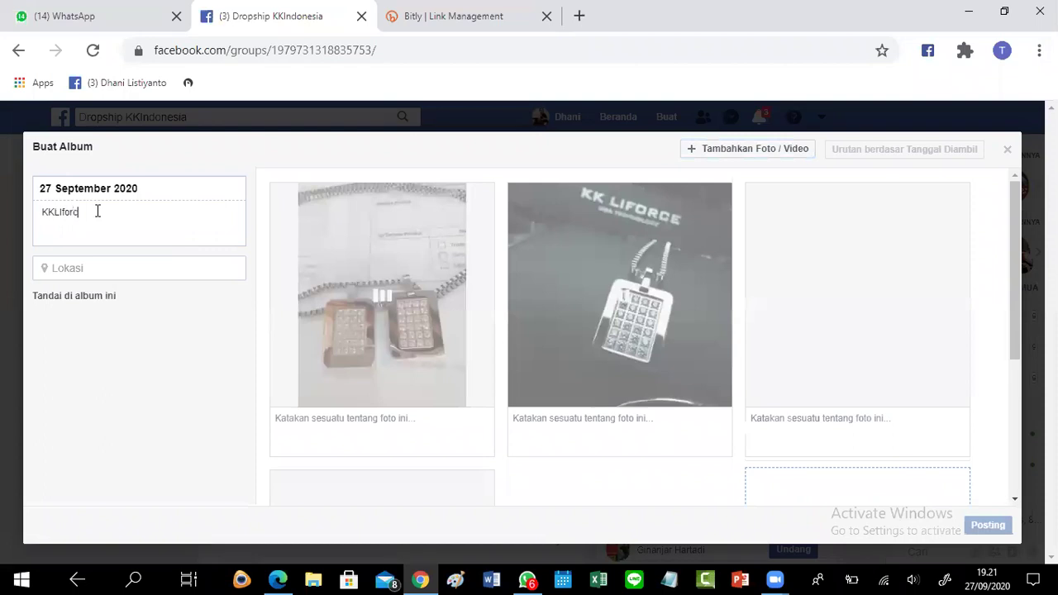
pyautogui.write('e')
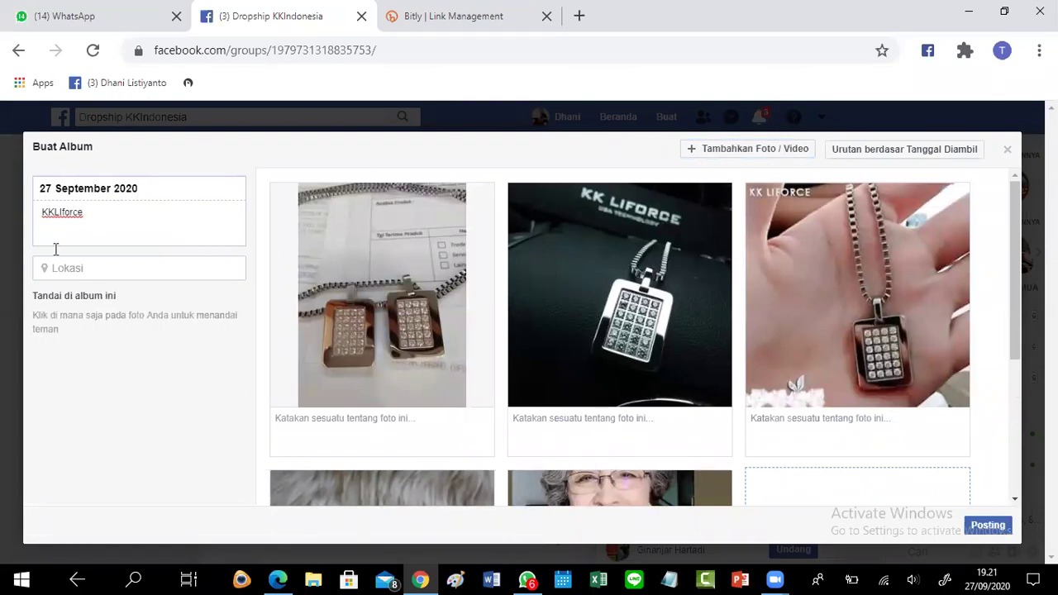
pyautogui.scroll(-1, 645, 297)
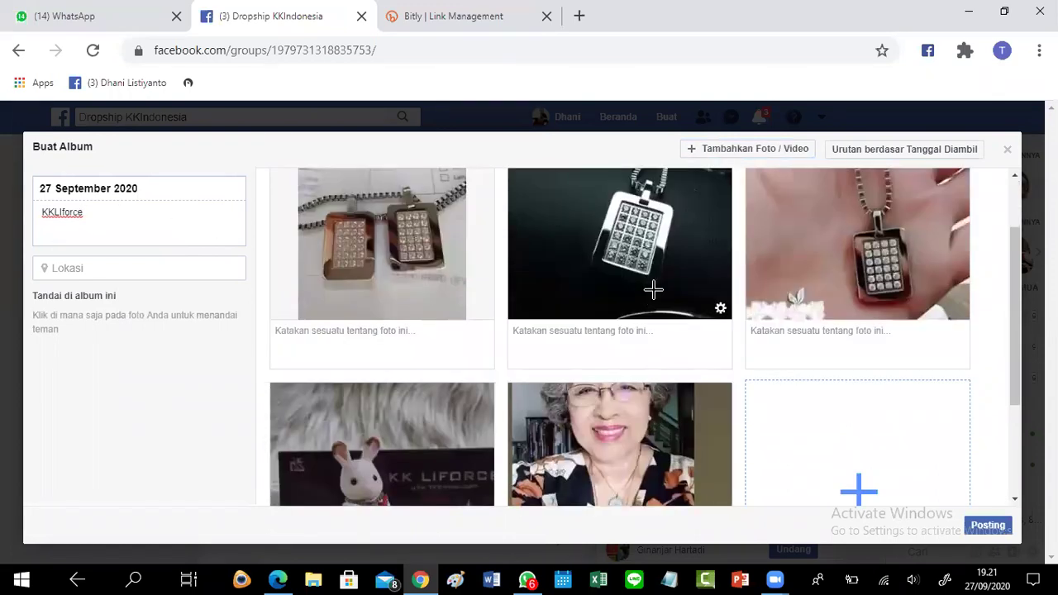
pyautogui.scroll(-2, 661, 285)
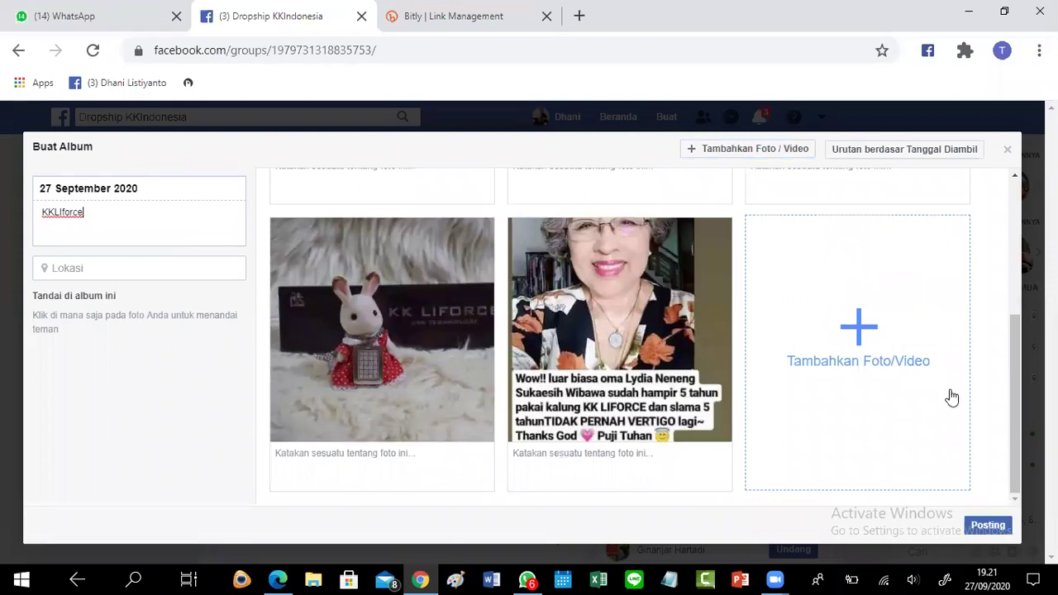
pyautogui.click(991, 526)
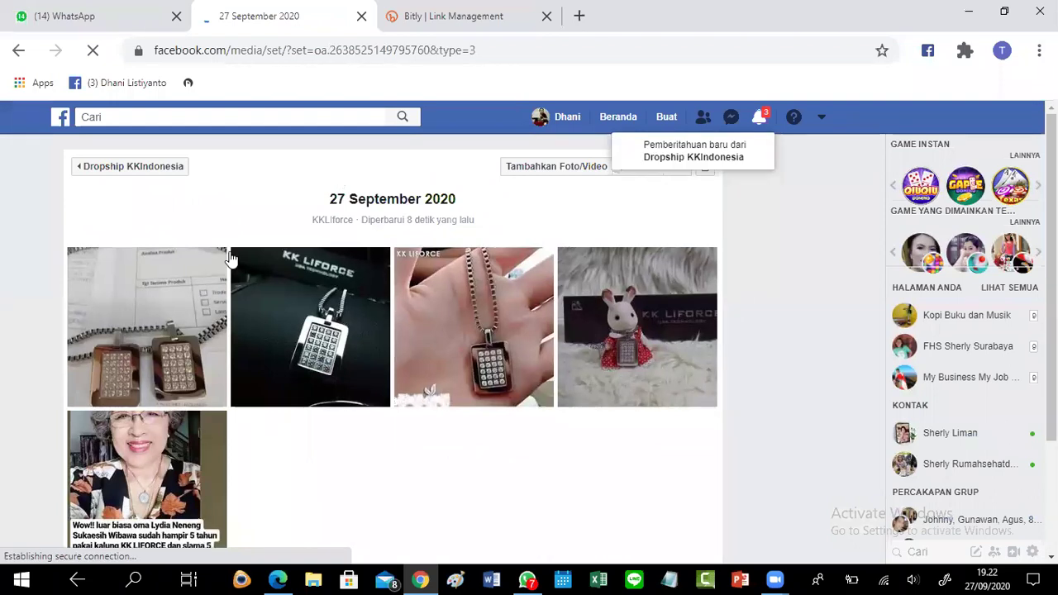
# Step: Look over the published album and return to the Dropship KKIndonesia group through its album post in the news feed
pyautogui.scroll(-1, 375, 245)
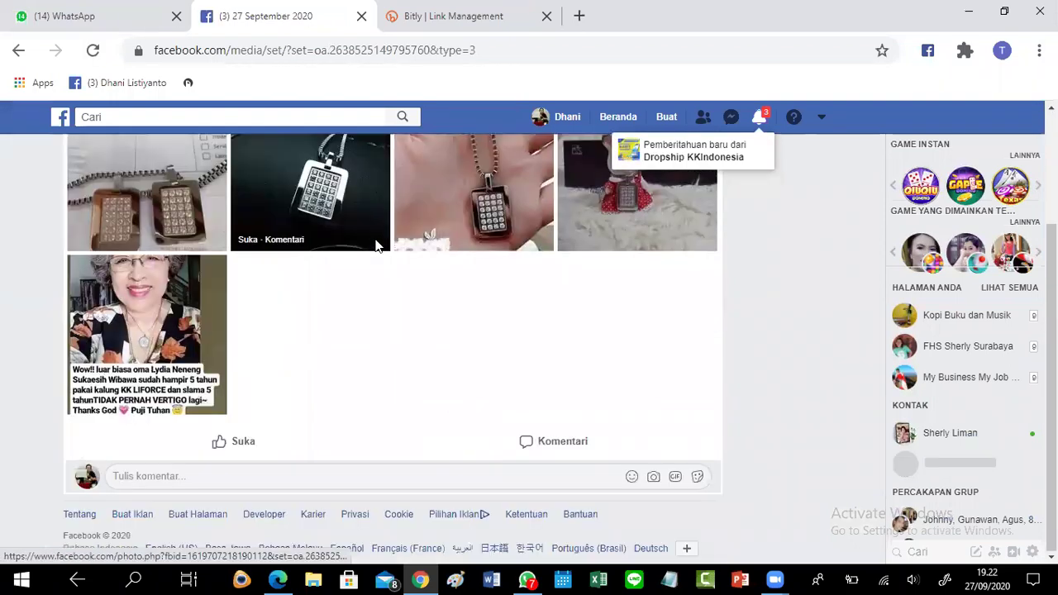
pyautogui.scroll(2, 379, 246)
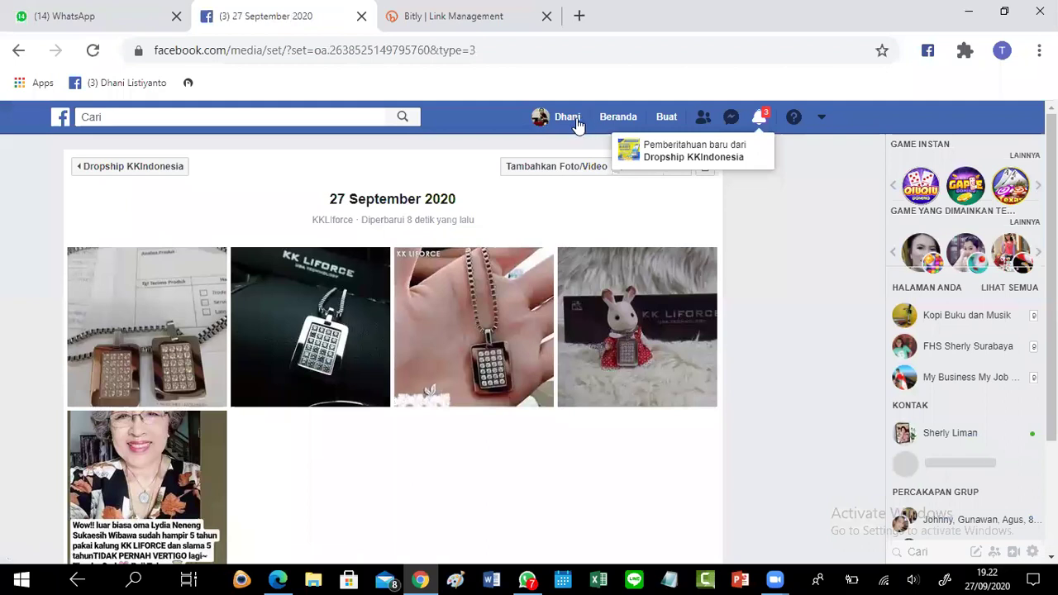
pyautogui.click(577, 124)
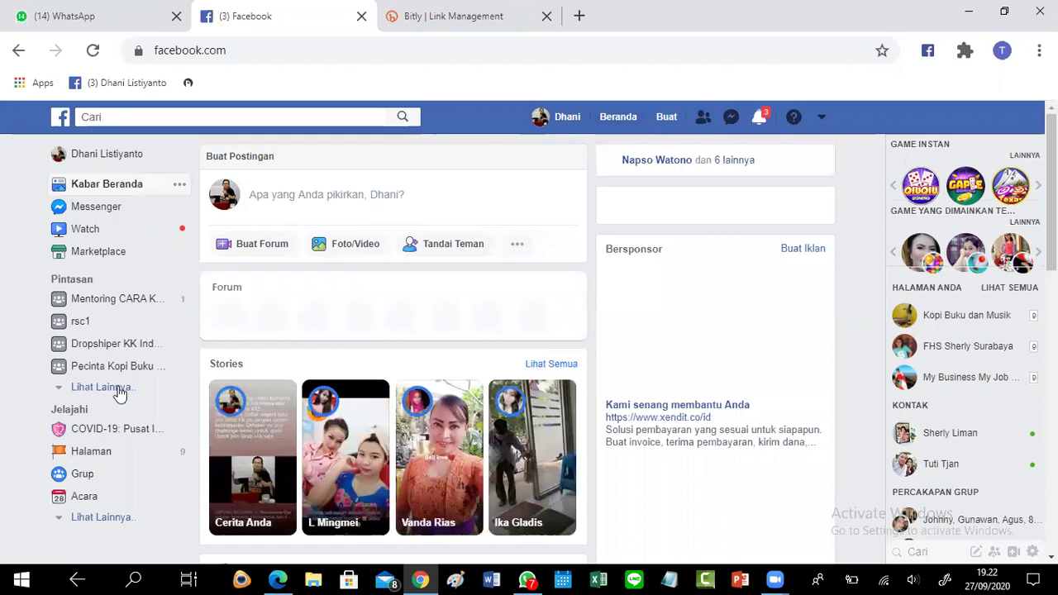
pyautogui.scroll(-1, 120, 395)
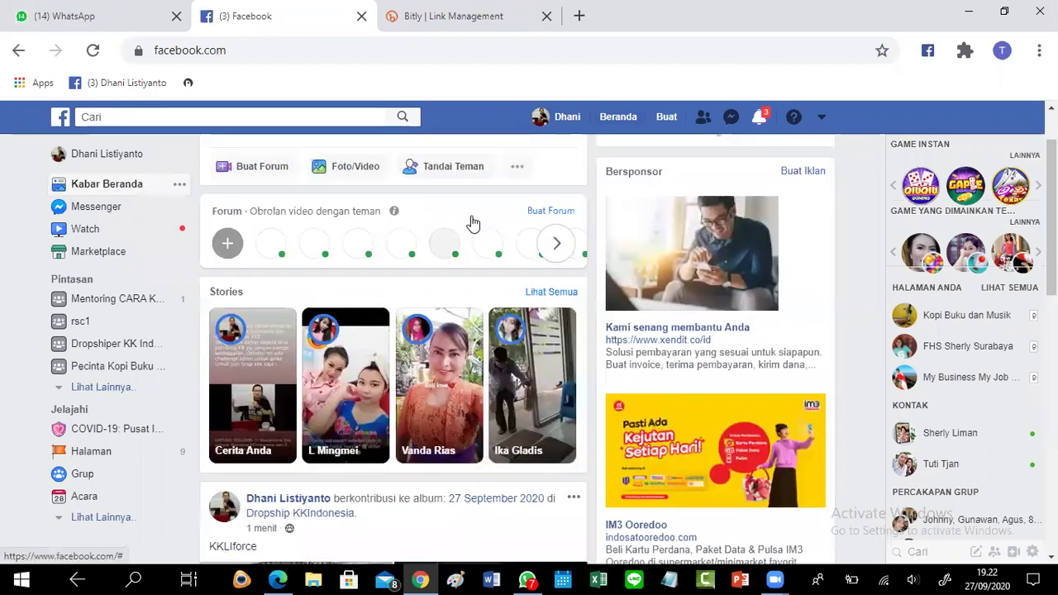
pyautogui.scroll(-4, 473, 223)
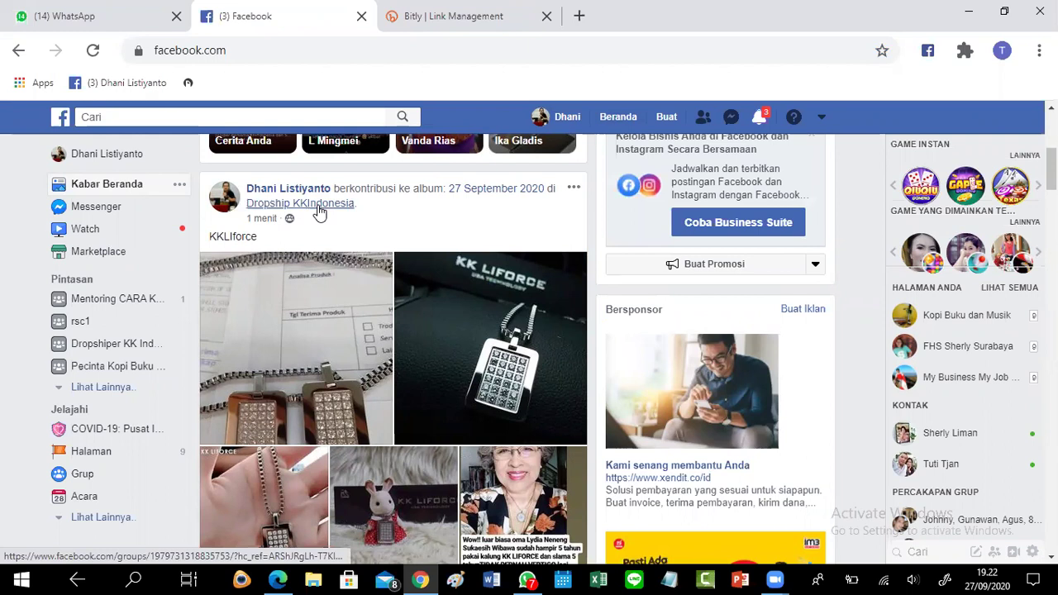
pyautogui.click(318, 206)
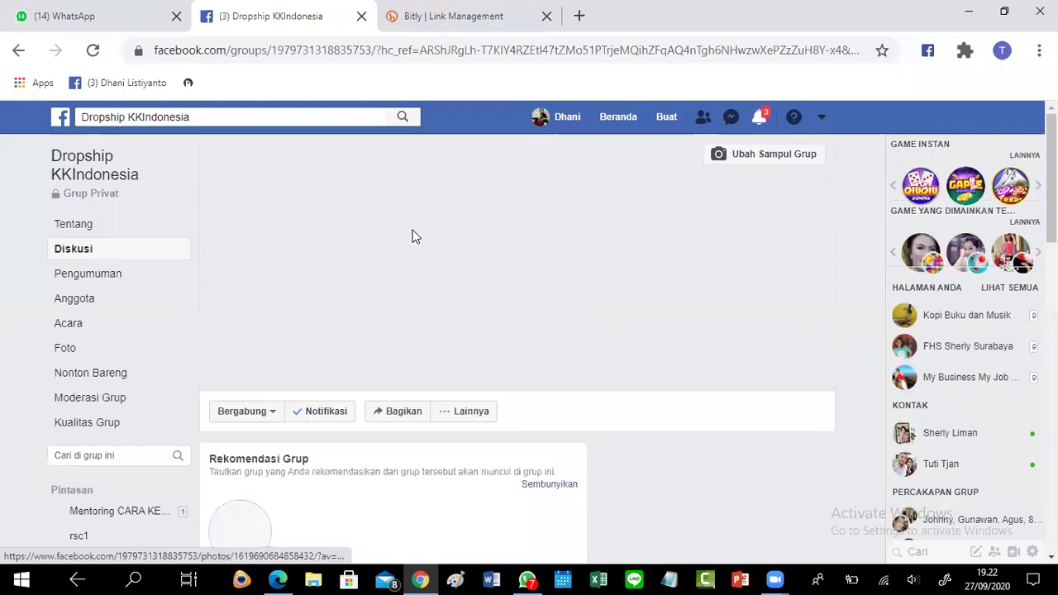
# Step: Examine how the introductory video is shown as an announcement on the group's discussion page
pyautogui.scroll(-3, 415, 237)
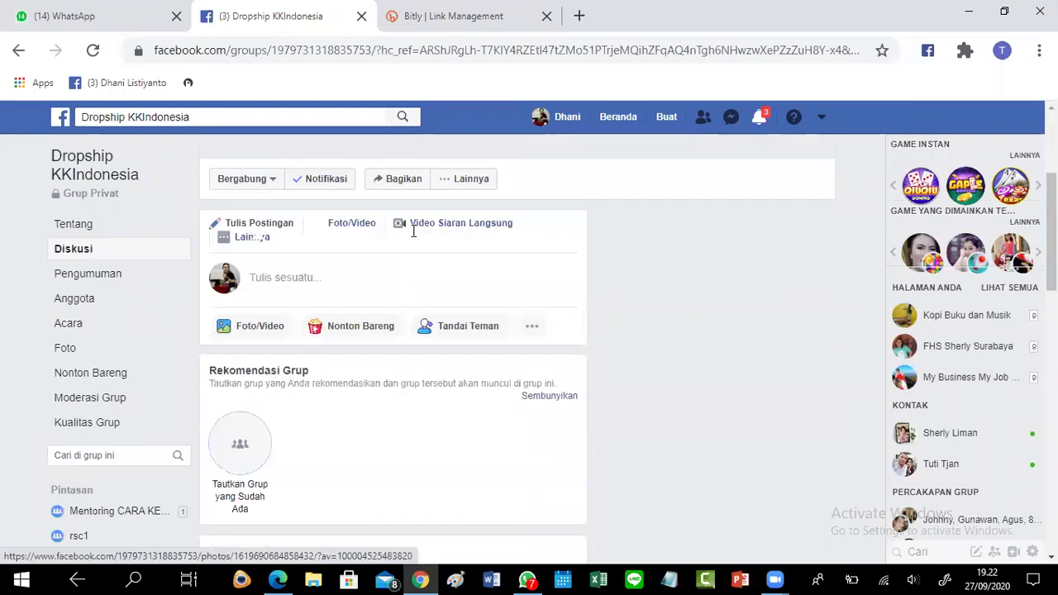
pyautogui.scroll(-3, 415, 237)
pyautogui.scroll(-2, 415, 237)
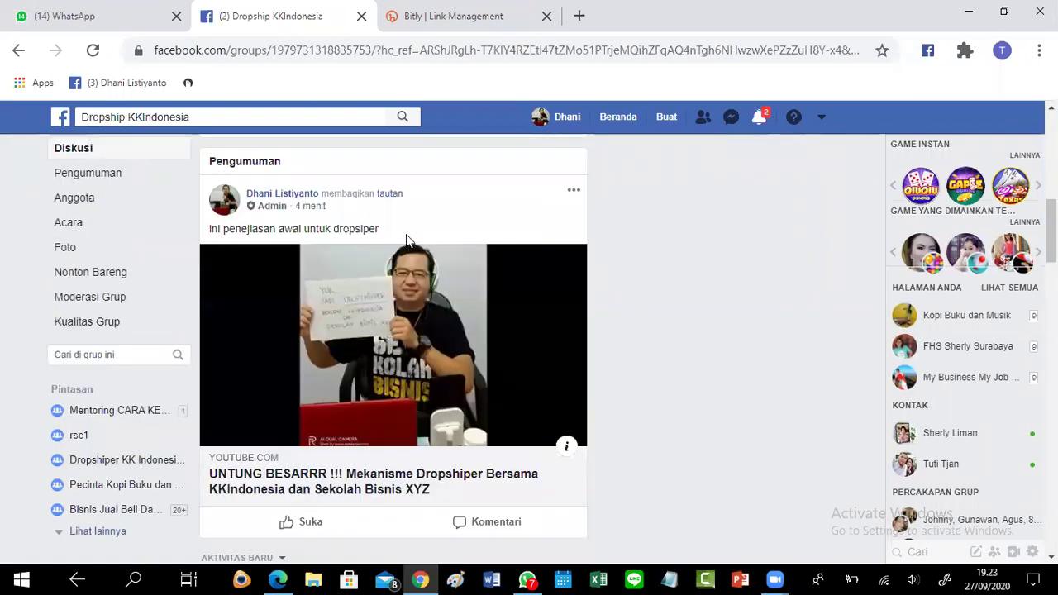
pyautogui.scroll(1, 406, 234)
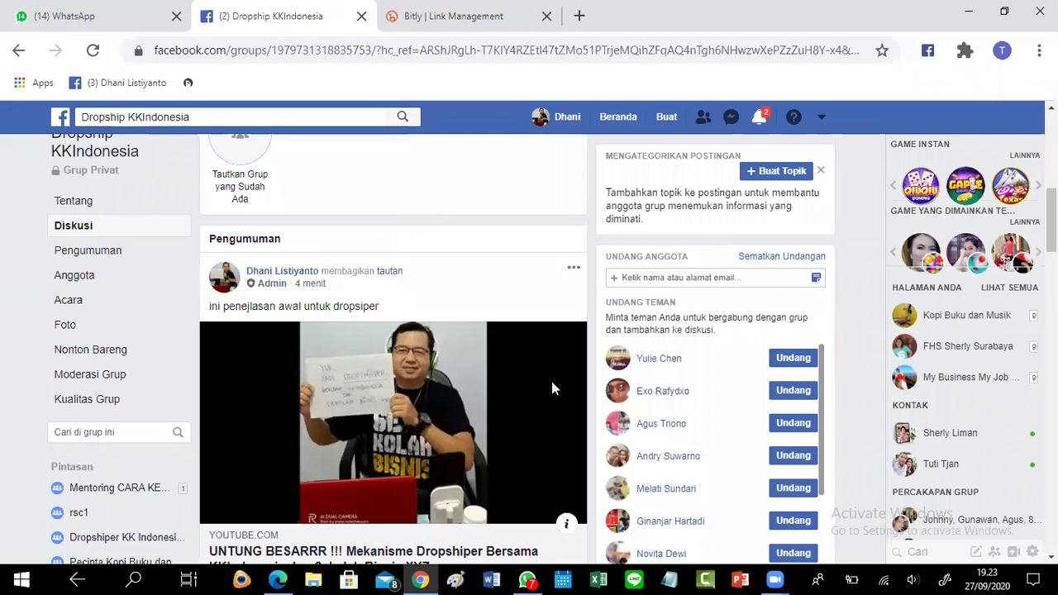
pyautogui.scroll(2, 364, 261)
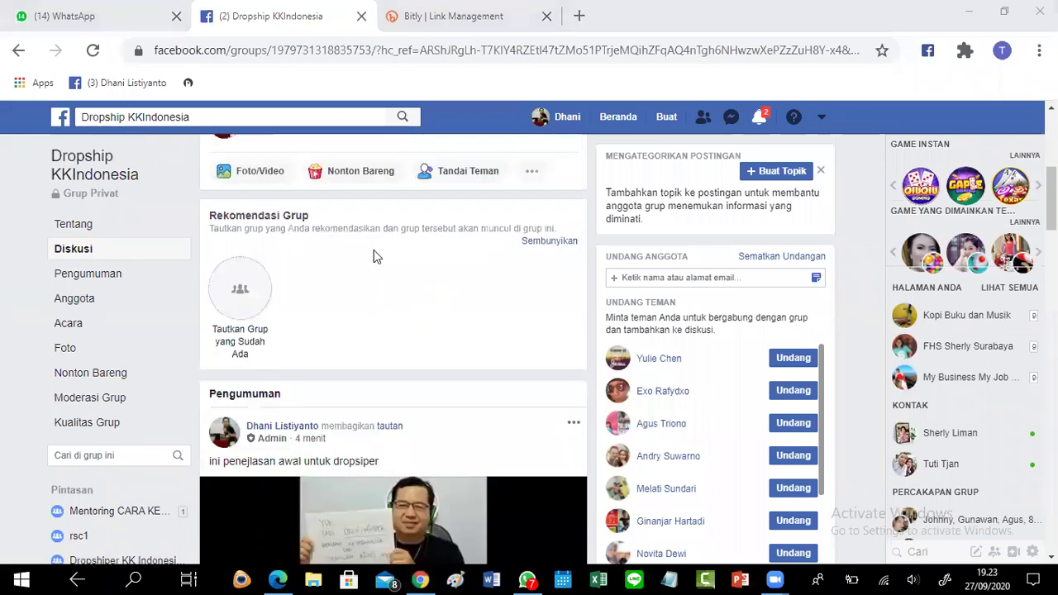
pyautogui.scroll(-1, 374, 256)
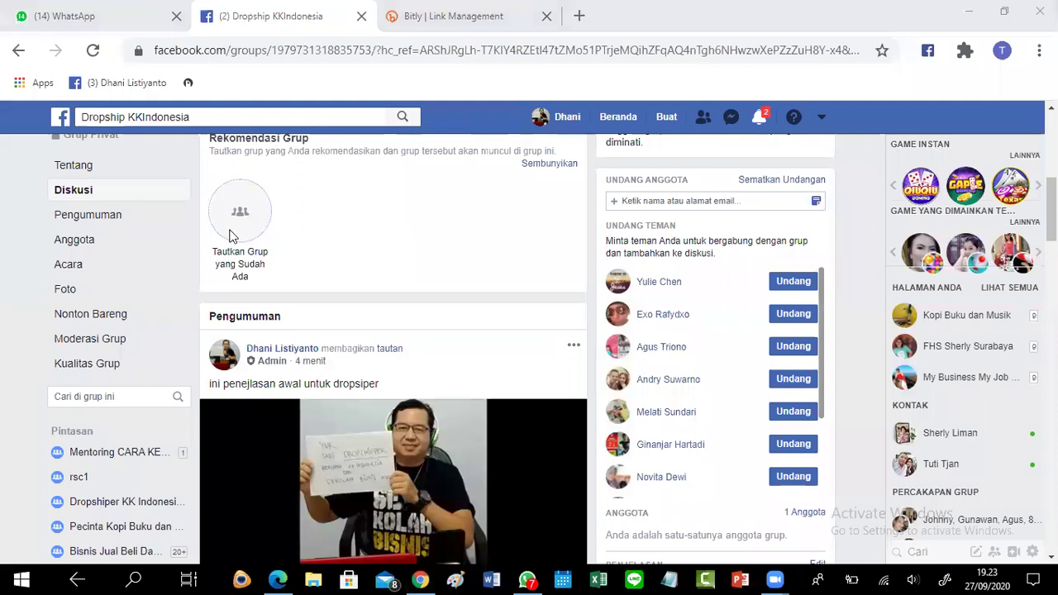
# Step: Review the group's discussion page, from the pinned video announcement and KKLIforce album post up to the post composer
pyautogui.scroll(-2, 357, 297)
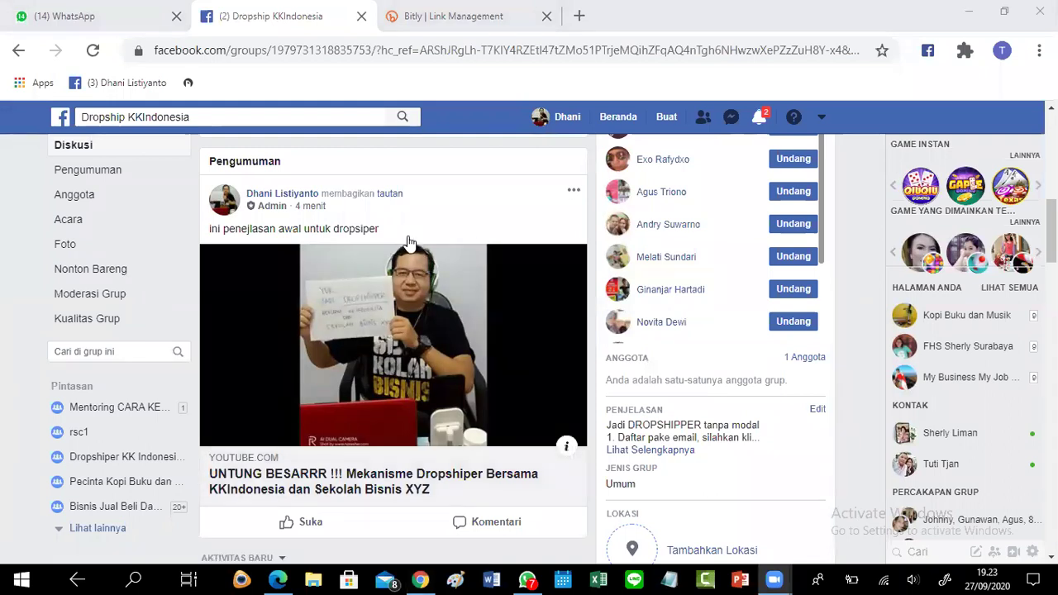
pyautogui.scroll(-4, 431, 258)
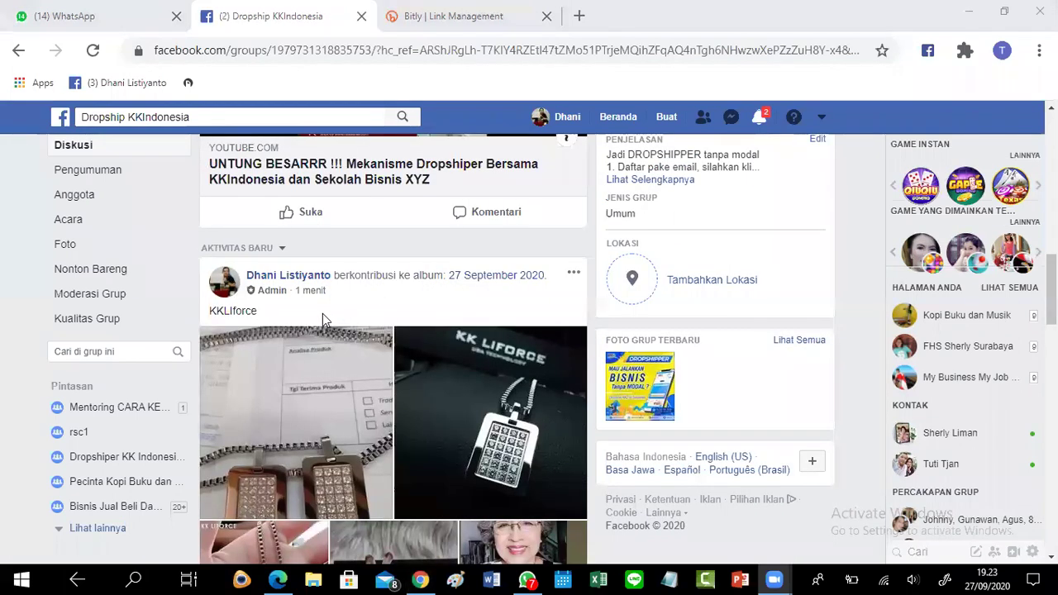
pyautogui.scroll(-1, 322, 314)
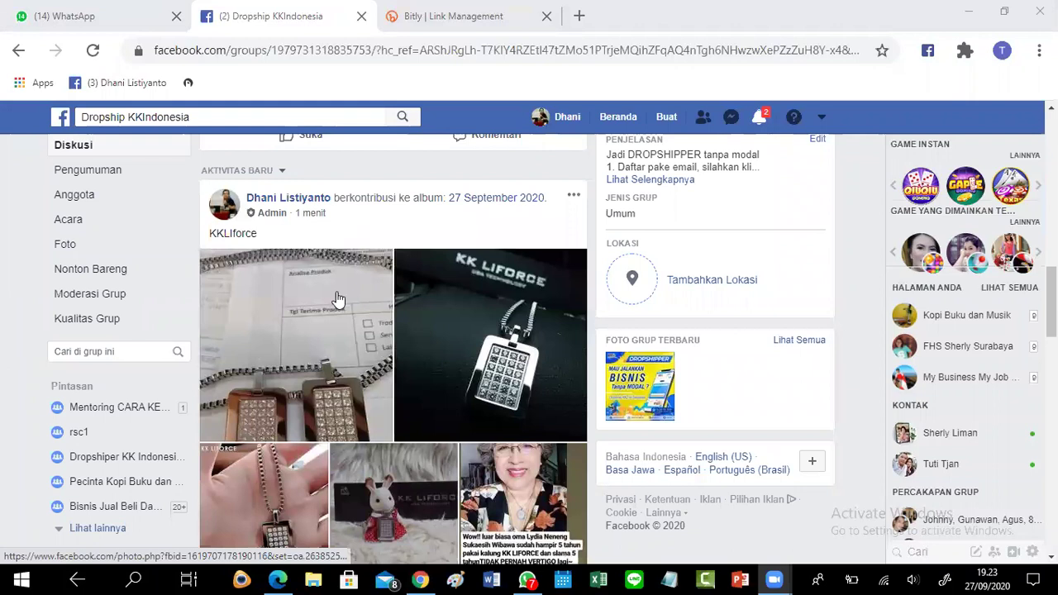
pyautogui.scroll(-1, 335, 300)
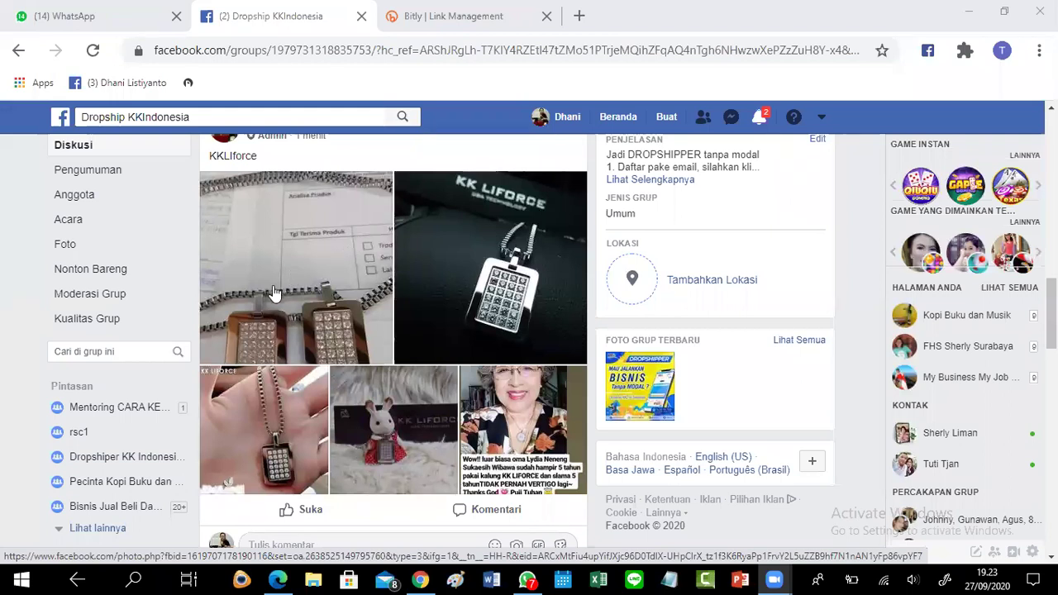
pyautogui.scroll(1, 276, 293)
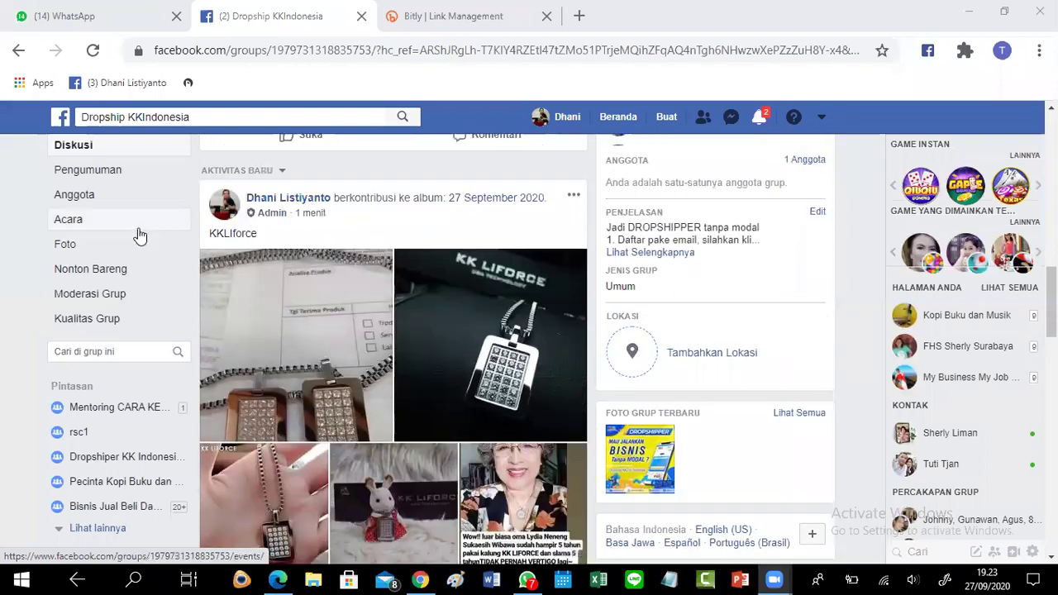
pyautogui.scroll(2, 139, 237)
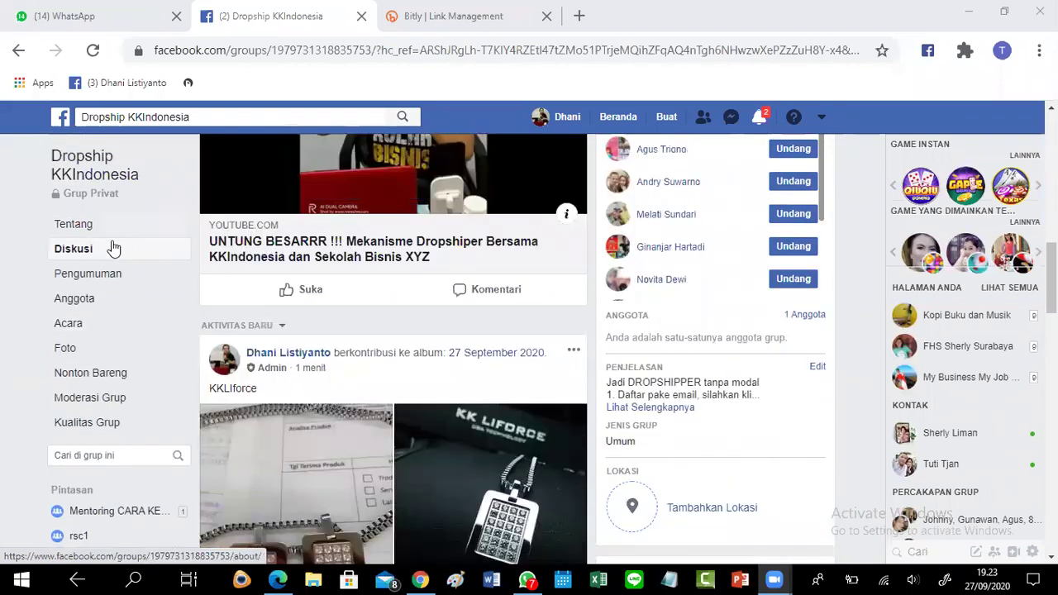
pyautogui.scroll(2, 125, 237)
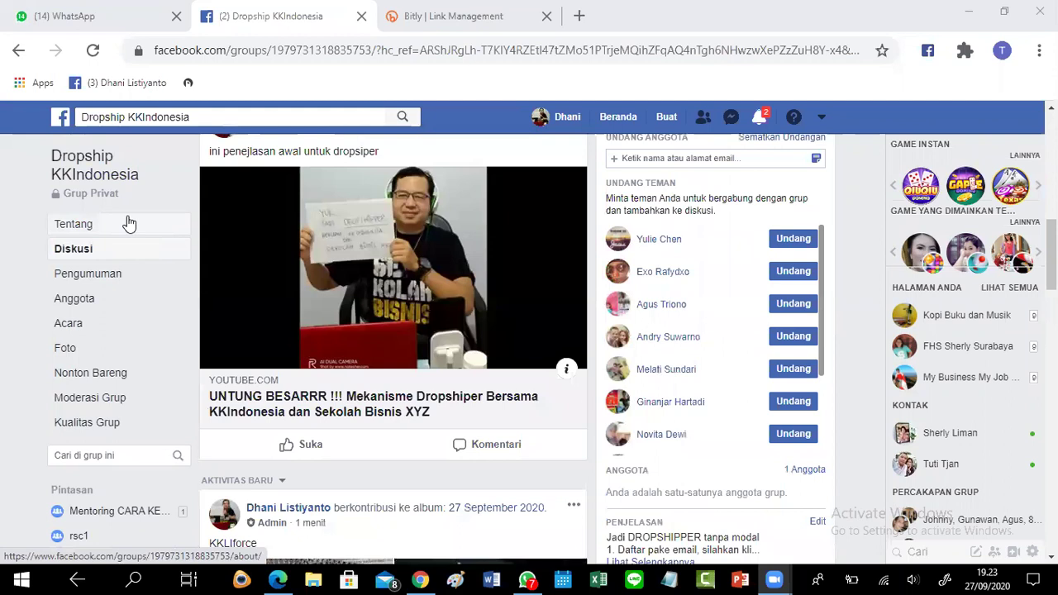
pyautogui.scroll(5, 129, 223)
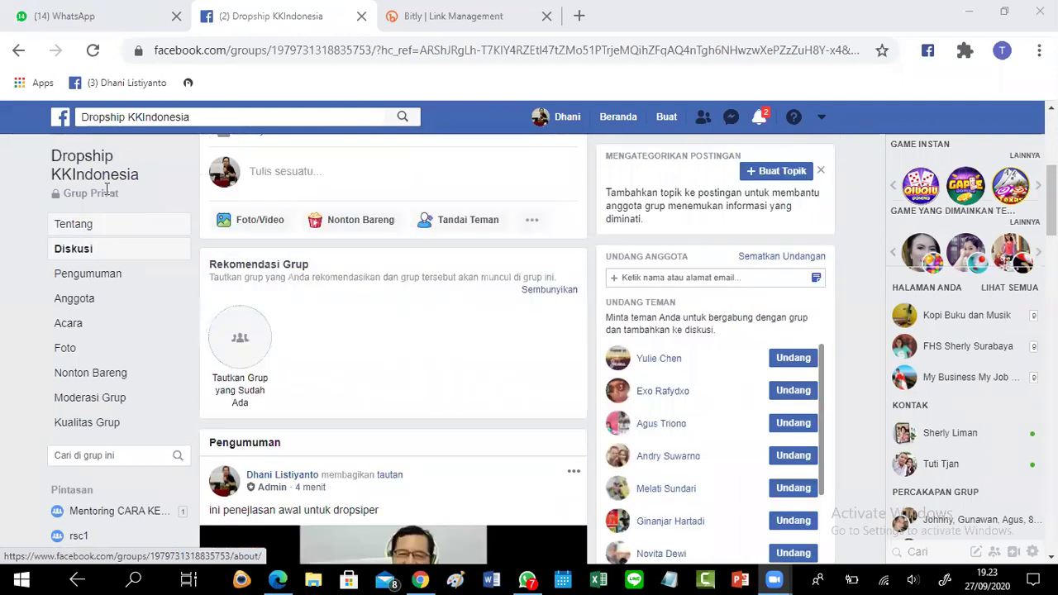
pyautogui.scroll(3, 107, 189)
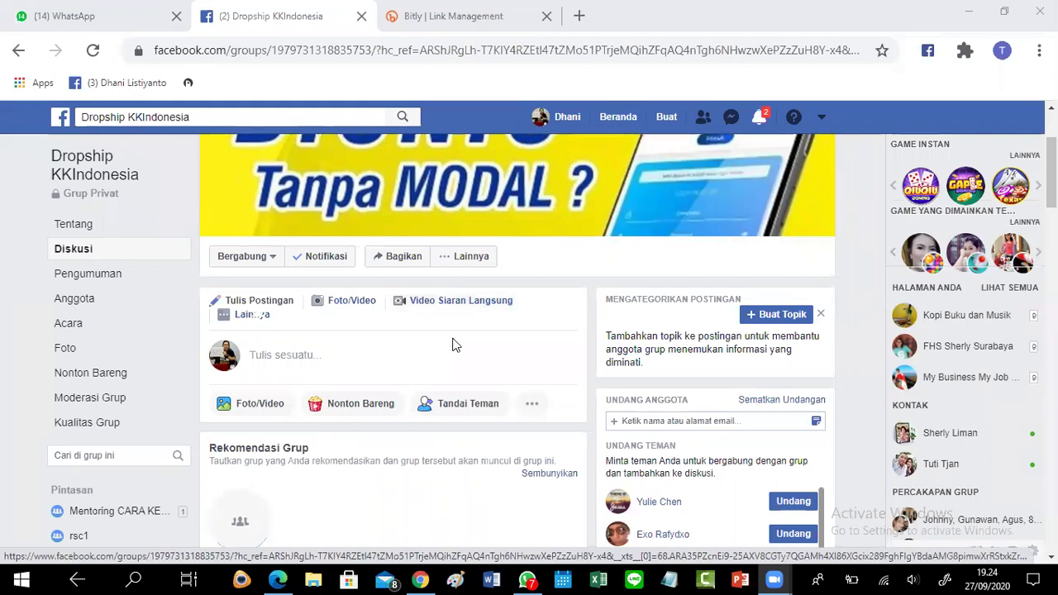
pyautogui.scroll(-5, 312, 350)
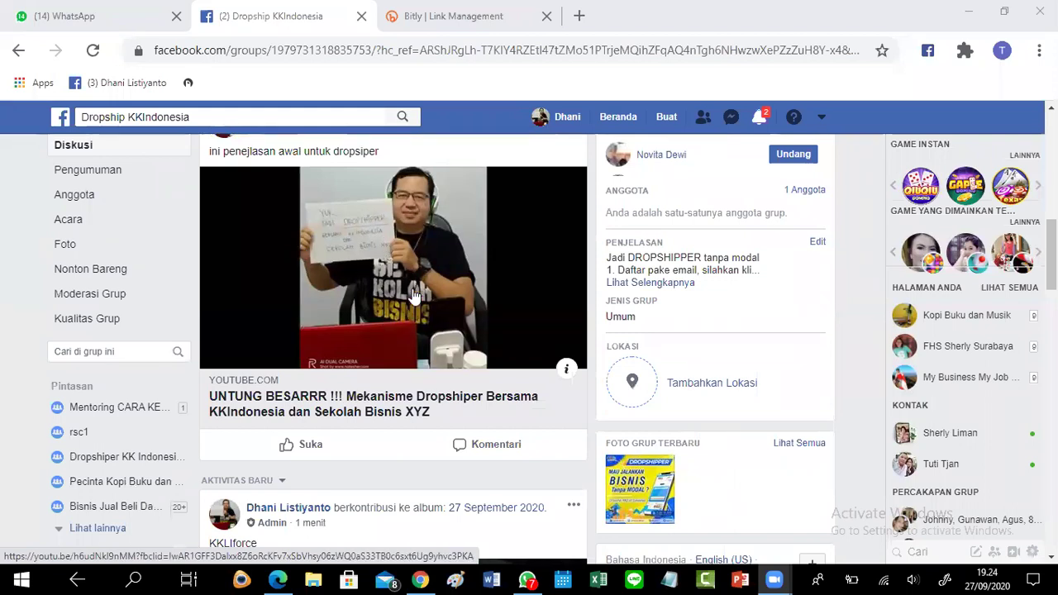
pyautogui.scroll(4, 406, 269)
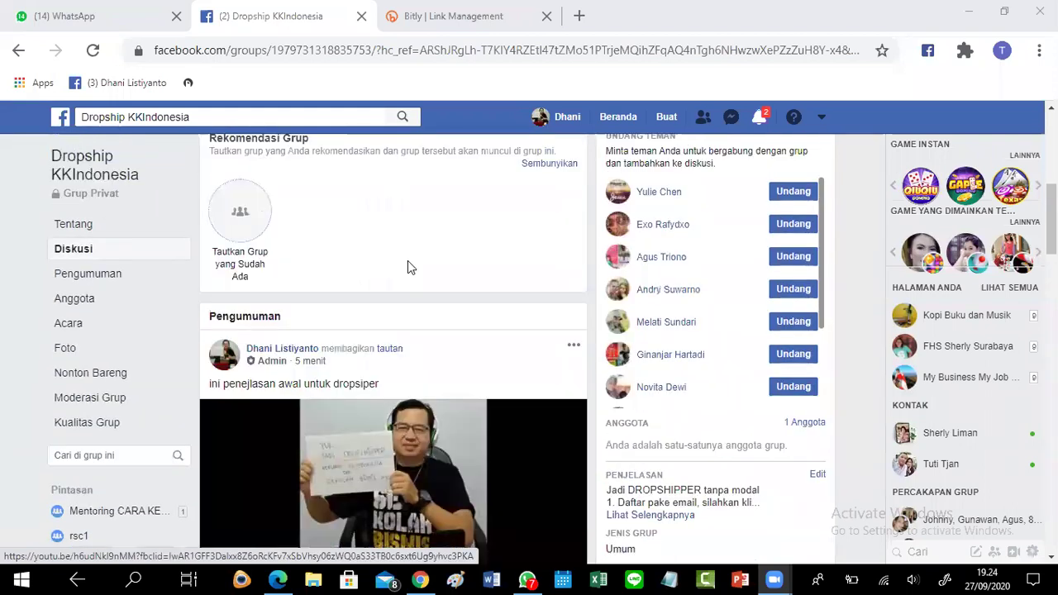
pyautogui.scroll(2, 443, 234)
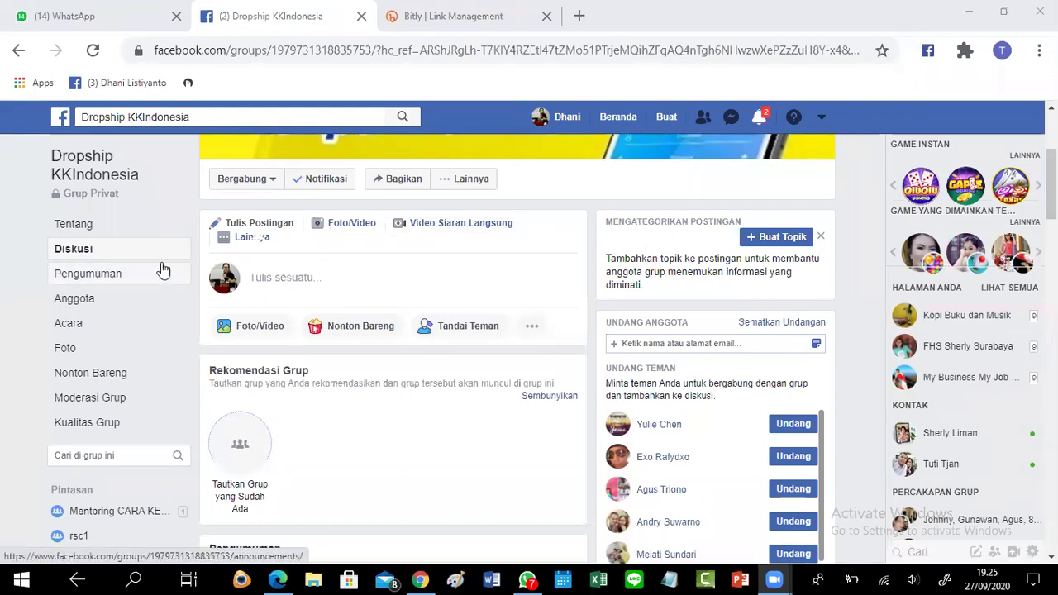
# Step: Start creating a new event for the Dropship KKIndonesia group from the additional post types
pyautogui.click(227, 236)
pyautogui.click(314, 208)
pyautogui.click(230, 237)
pyautogui.click(280, 206)
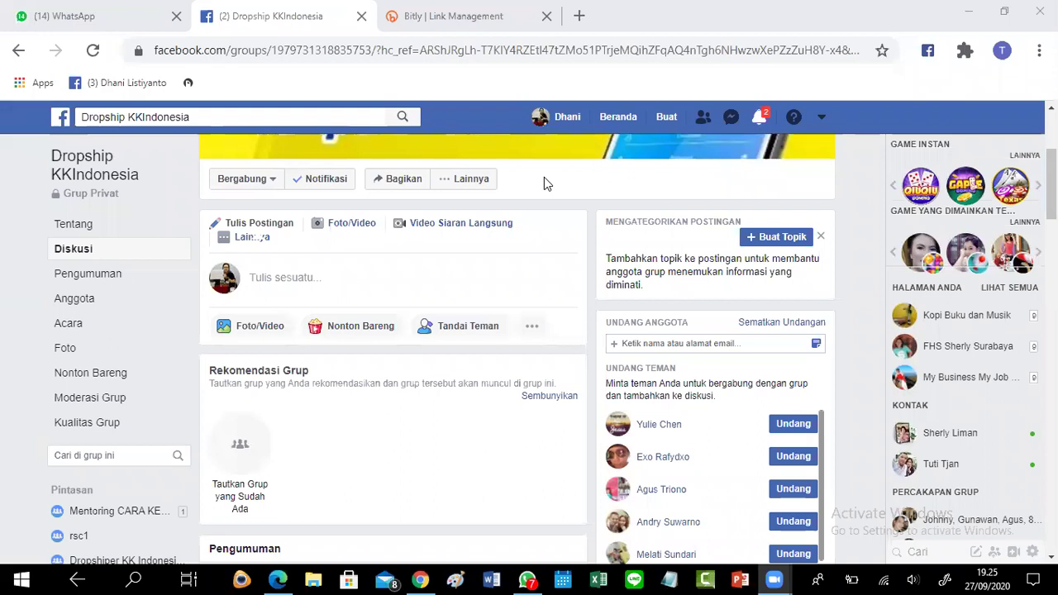
pyautogui.click(259, 241)
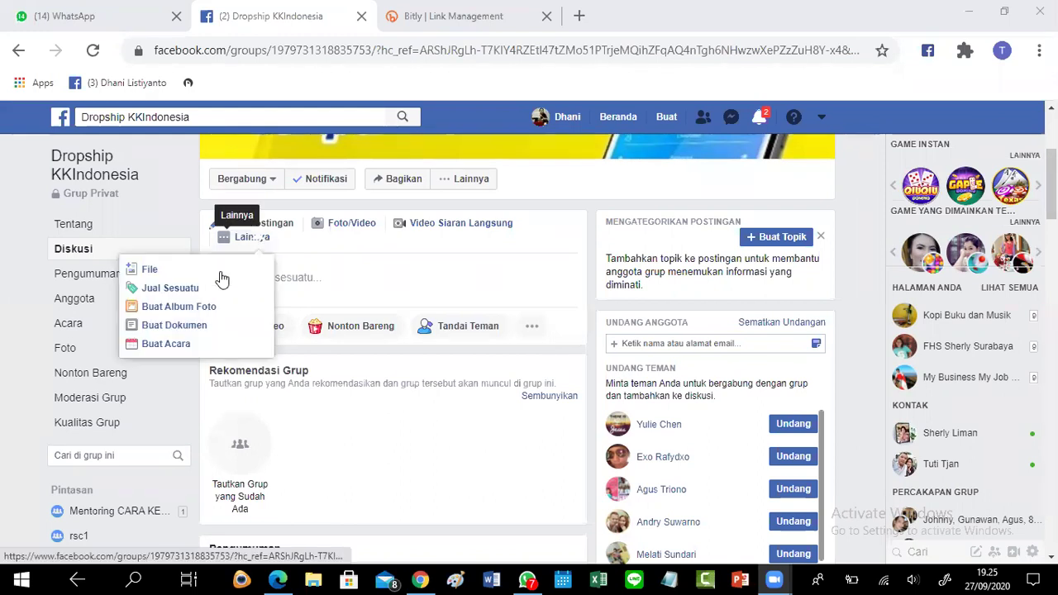
pyautogui.click(155, 351)
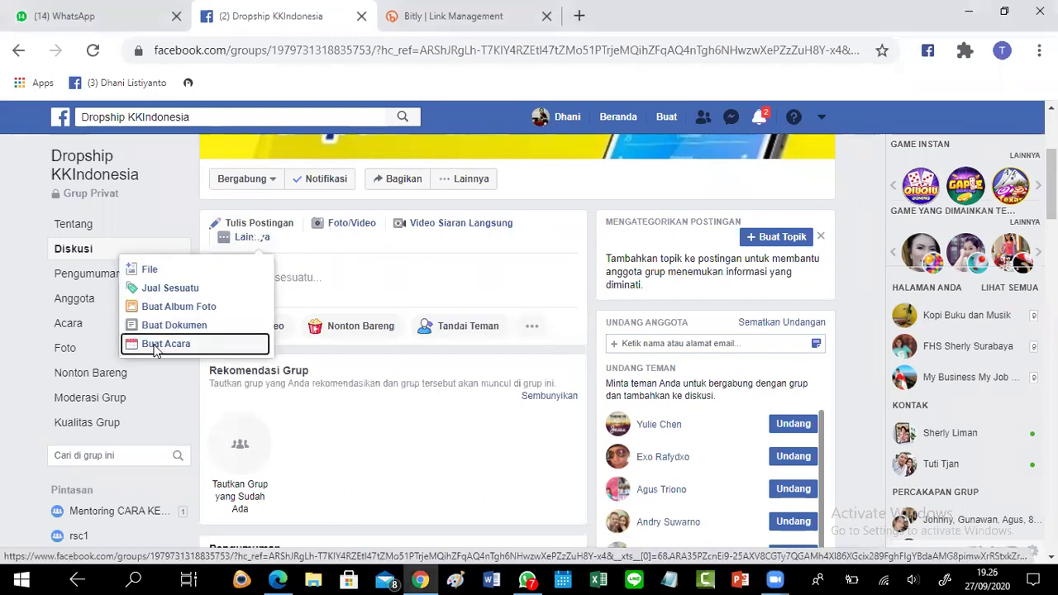
pyautogui.click(188, 306)
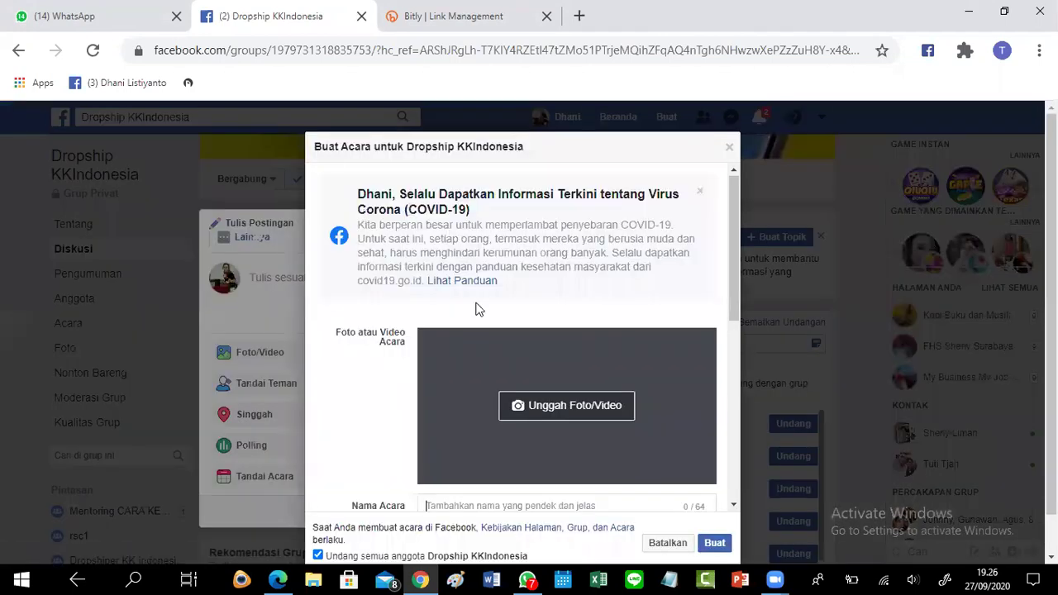
# Step: Name the new group event "Penjelasan NAtesh"
pyautogui.scroll(-1, 475, 308)
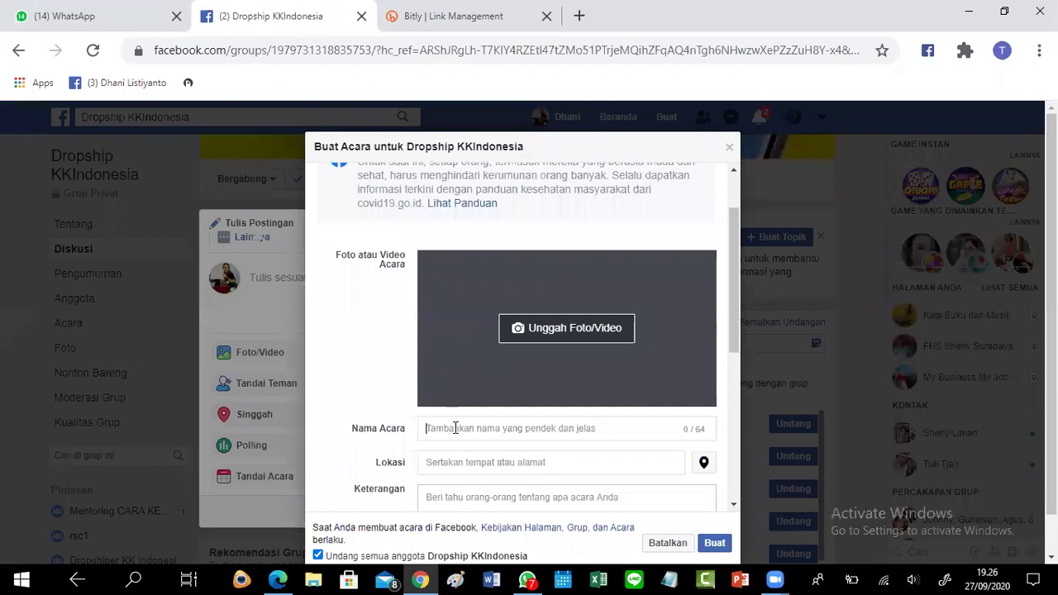
pyautogui.write('Per')
pyautogui.write('jelas')
pyautogui.write('an ')
pyautogui.write('NAtesh')
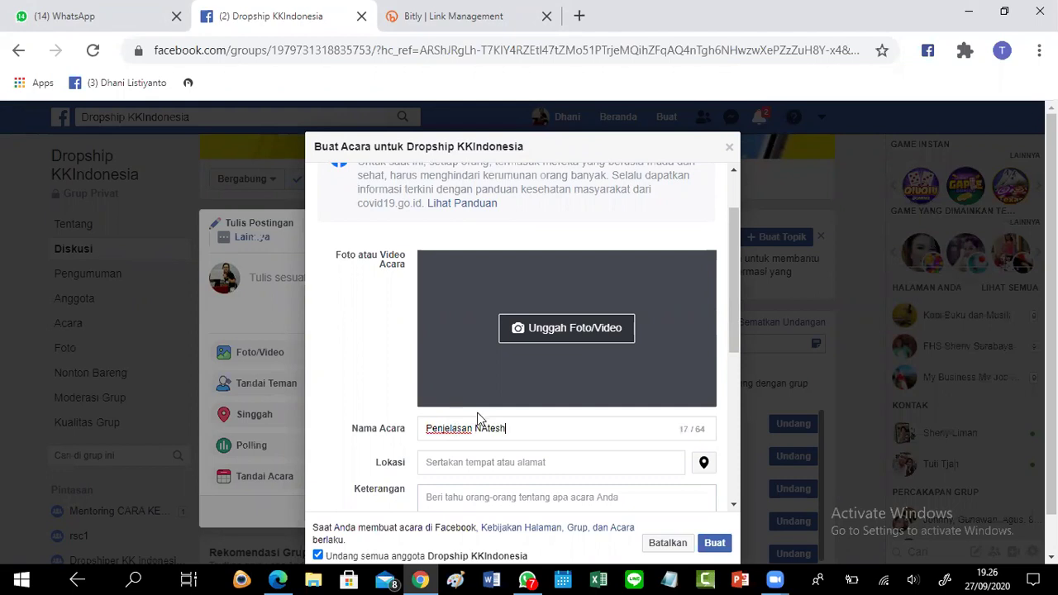
# Step: Upload the Banner Natesh picture from the Downloads folder as the event's photo
pyautogui.scroll(-1, 533, 319)
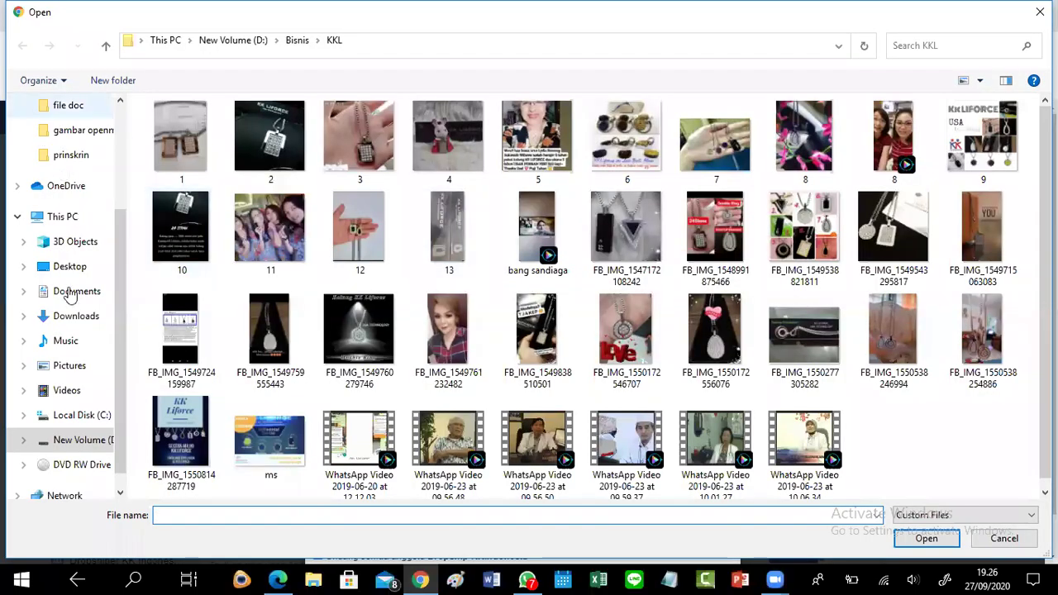
pyautogui.scroll(1, 71, 294)
pyautogui.click(81, 489)
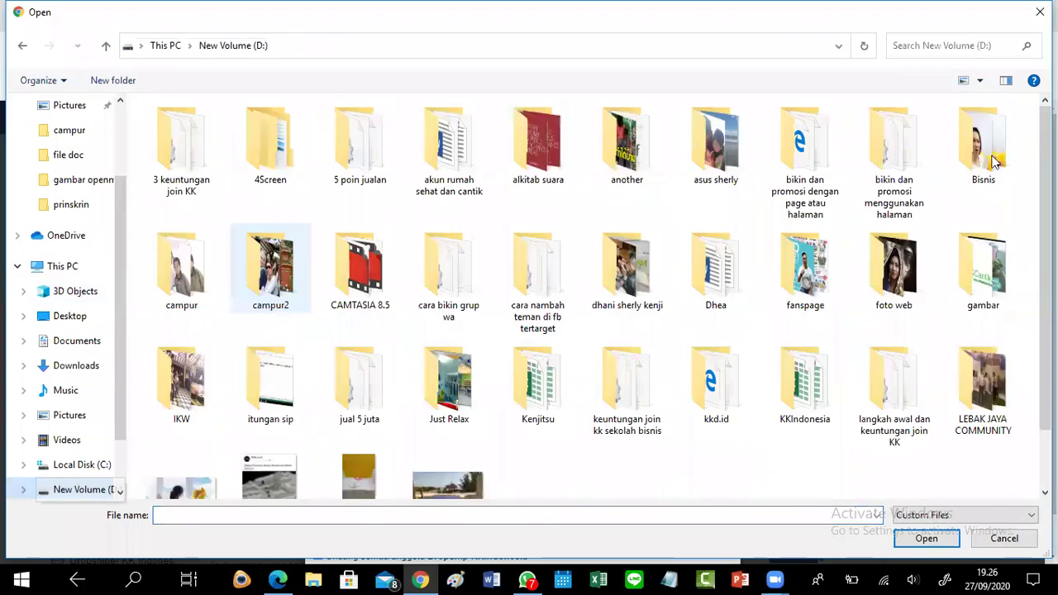
pyautogui.click(995, 161)
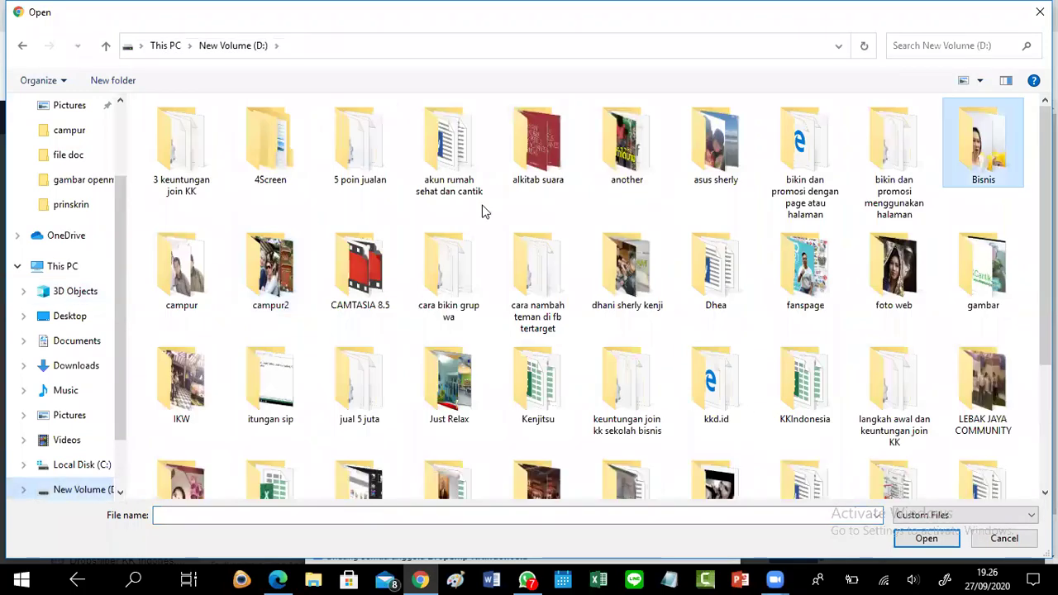
pyautogui.press('Return')
pyautogui.doubleClick(173, 229)
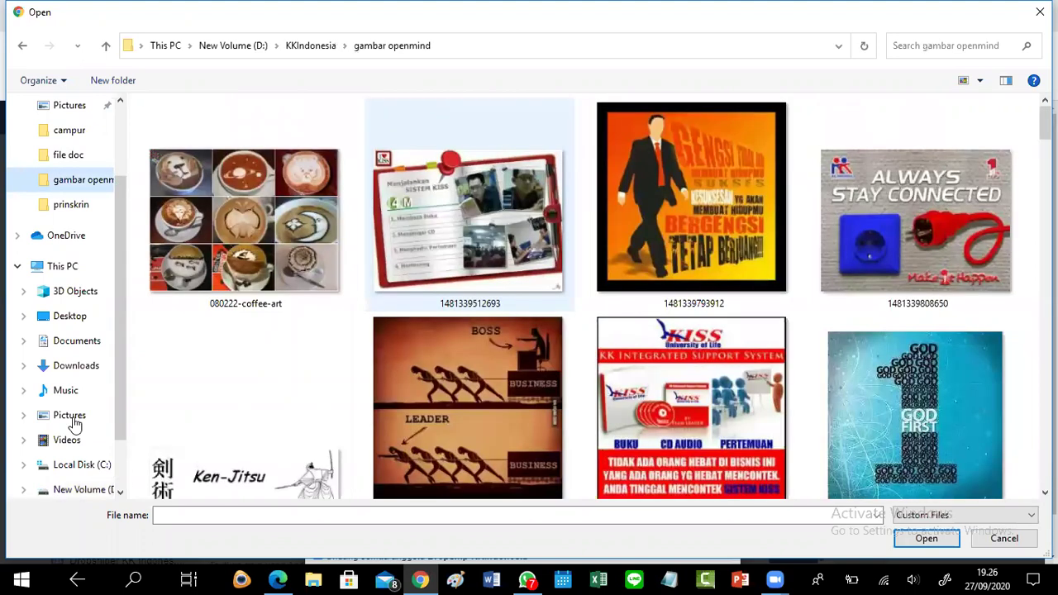
pyautogui.scroll(-5, 73, 368)
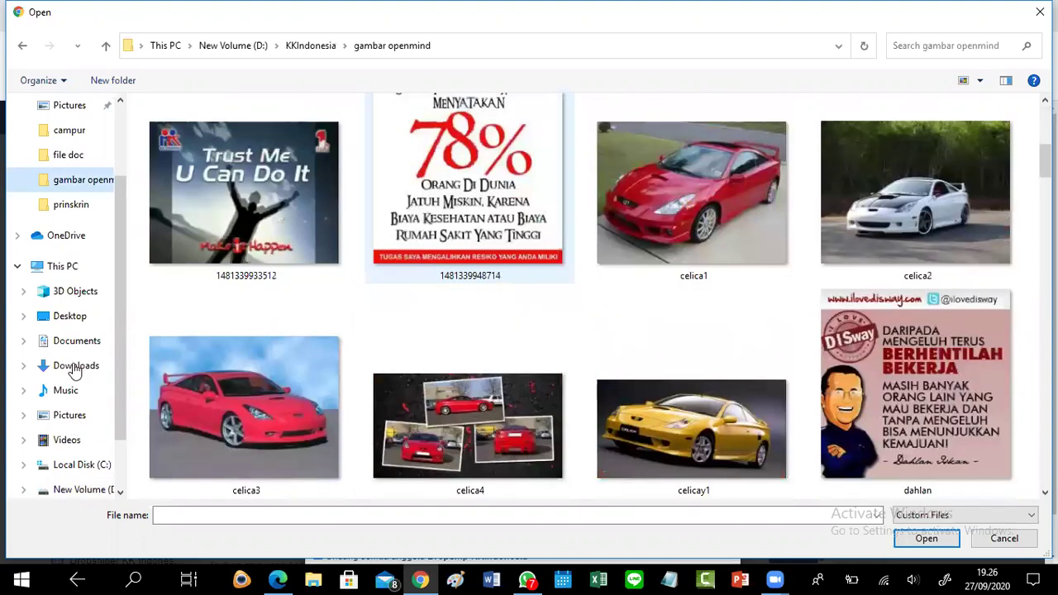
pyautogui.click(75, 367)
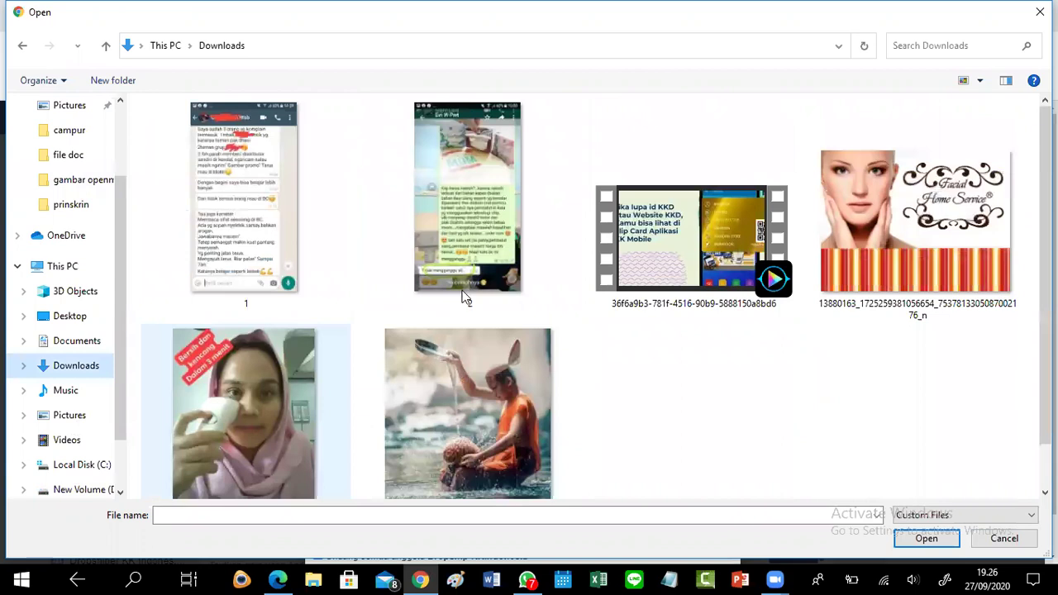
pyautogui.scroll(-3, 535, 273)
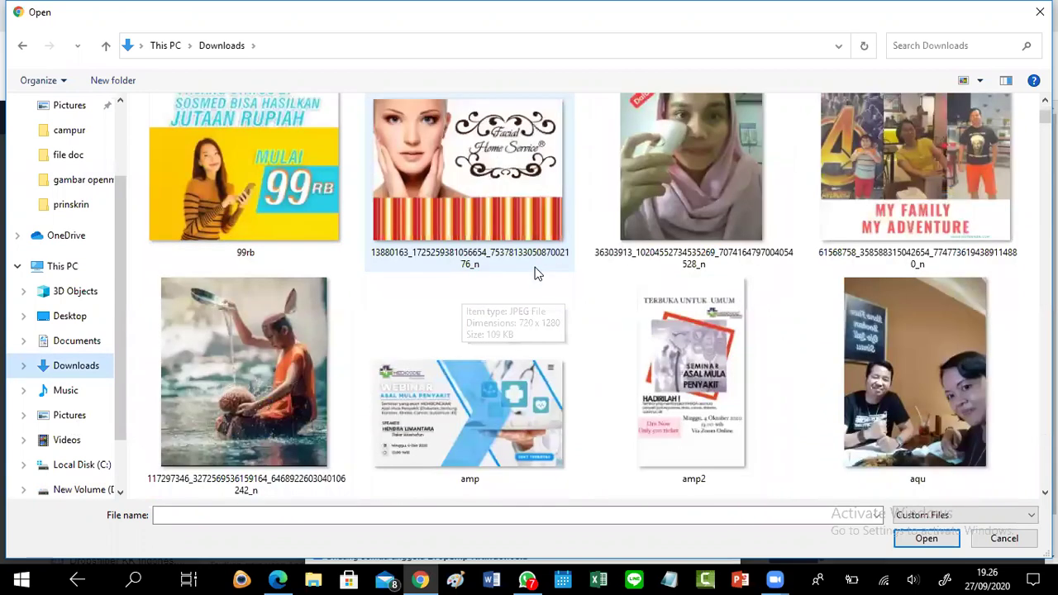
pyautogui.scroll(-5, 535, 273)
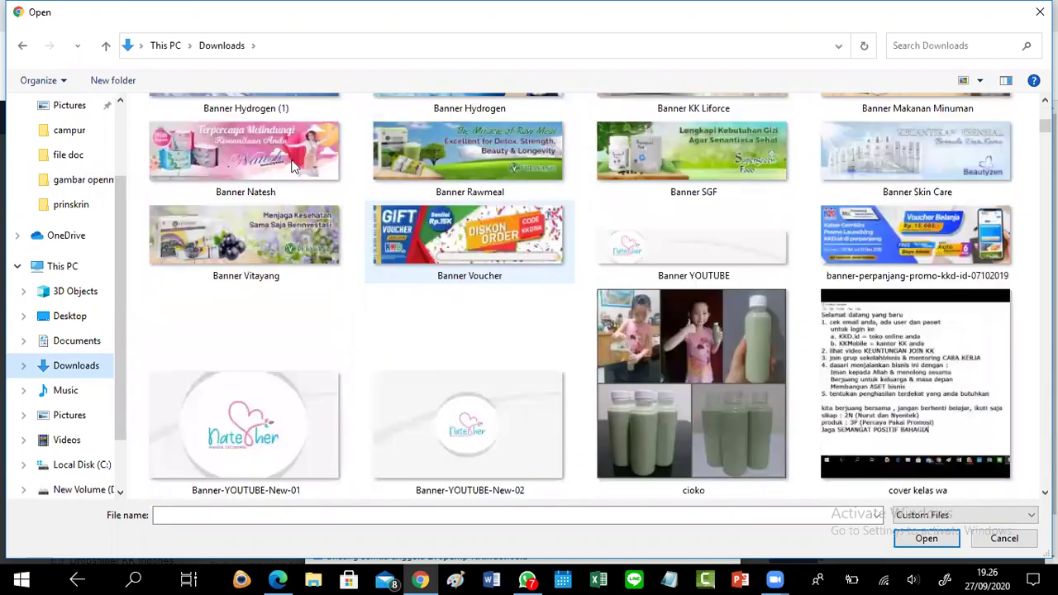
pyautogui.doubleClick(293, 165)
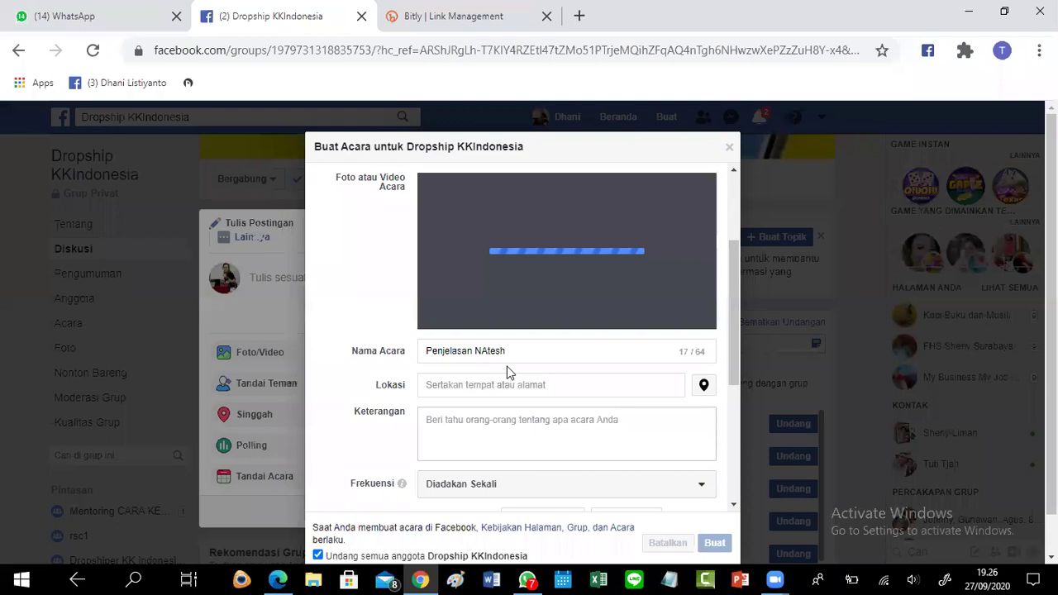
# Step: Enter "Saya akan demokan daya serap natesh" as the event's description
pyautogui.scroll(-1, 449, 350)
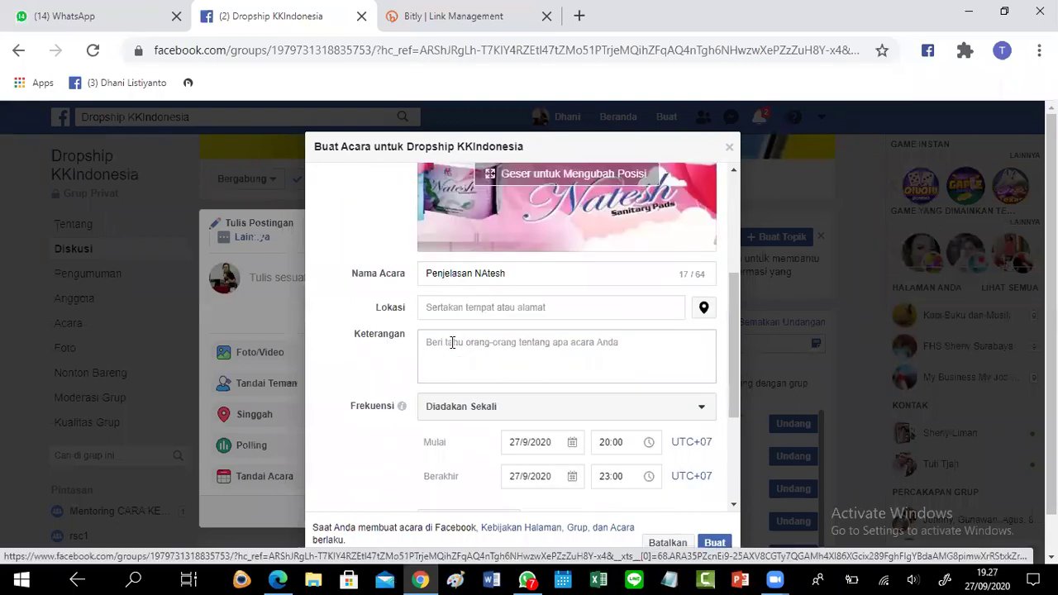
pyautogui.click(452, 342)
pyautogui.write('Sa')
pyautogui.write('ya ikan d')
pyautogui.write('emoh')
pyautogui.press('BackSpace')
pyautogui.write('kan demokan d')
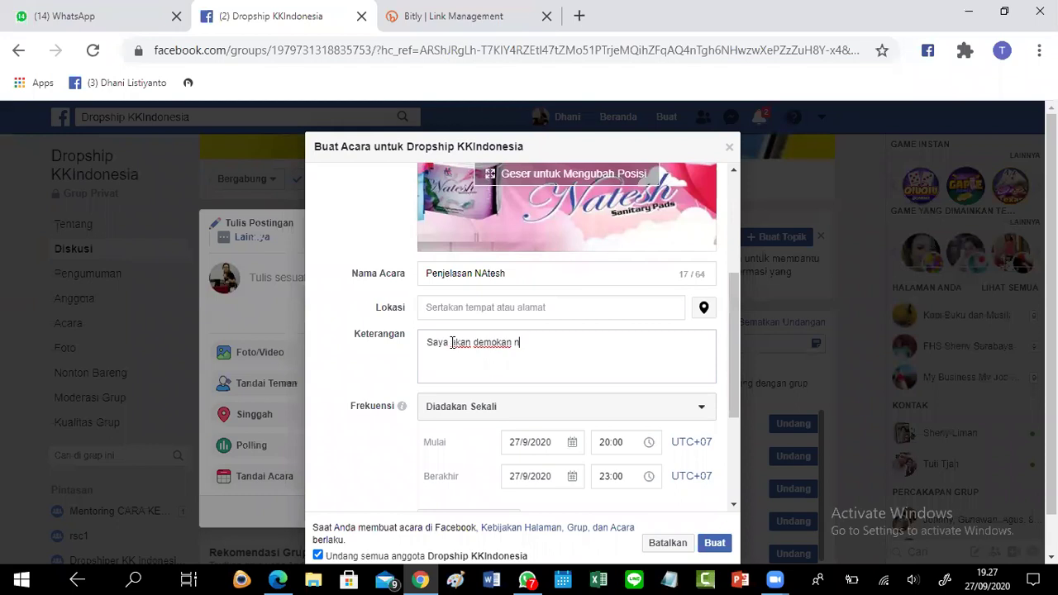
pyautogui.write('aya serap natesh')
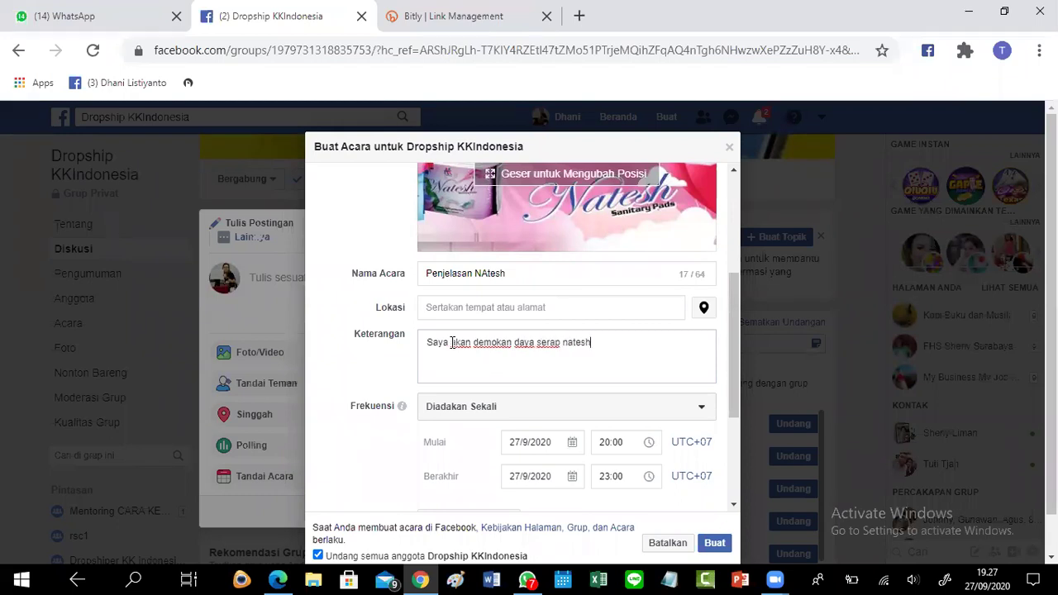
# Step: Set the event's start date to 2 October 2020
pyautogui.scroll(-1, 491, 364)
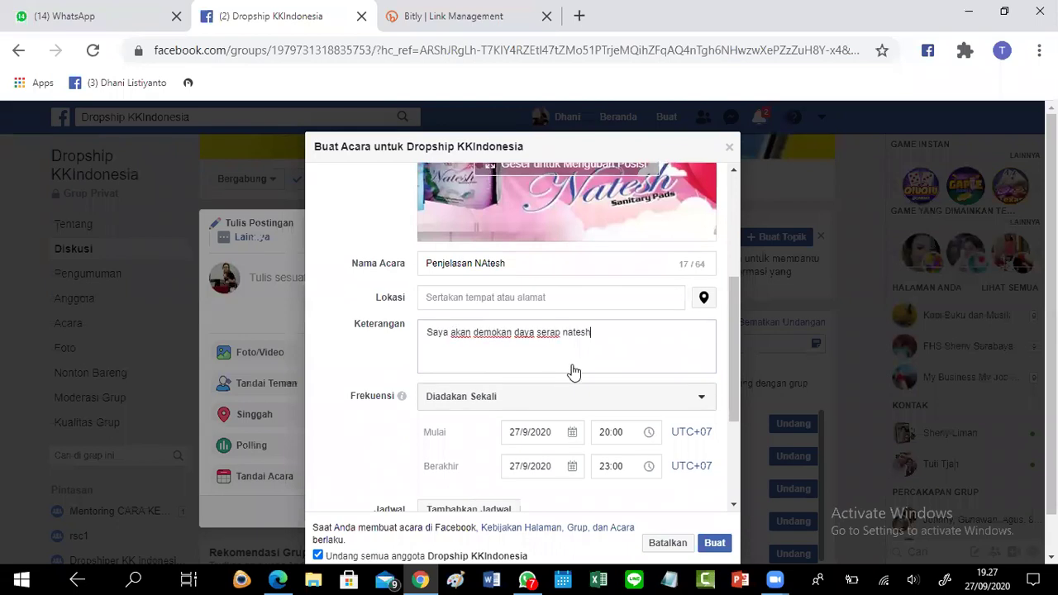
pyautogui.scroll(-1, 573, 372)
pyautogui.click(571, 365)
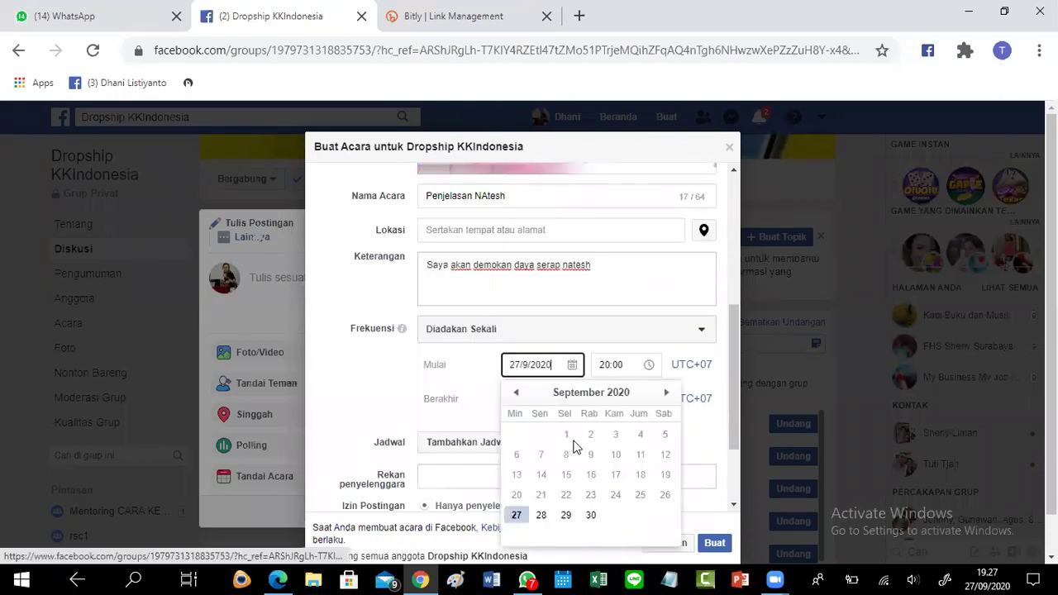
pyautogui.click(641, 437)
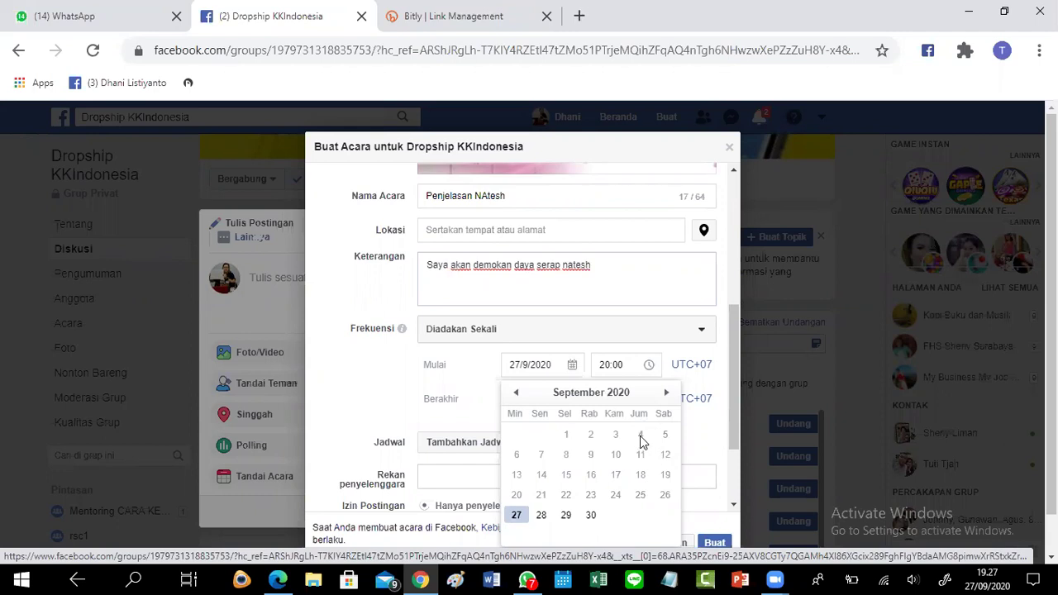
pyautogui.click(666, 393)
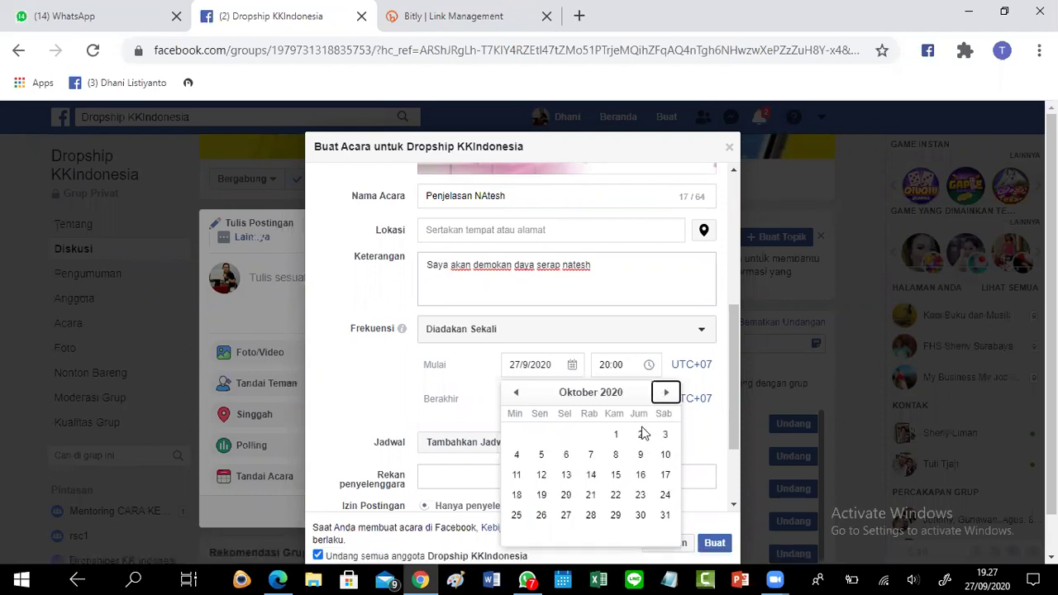
pyautogui.click(641, 436)
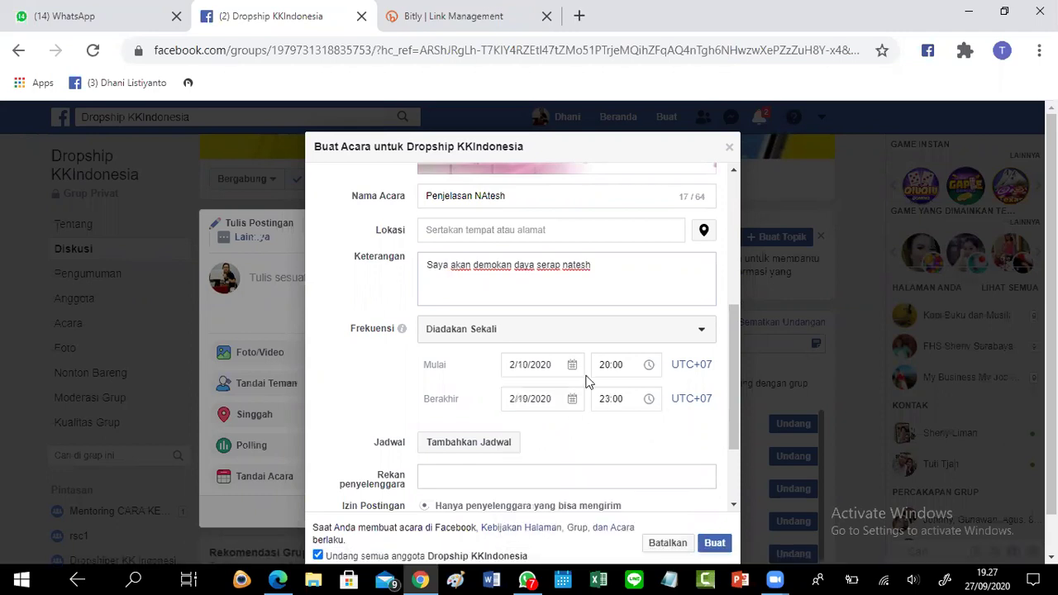
# Step: Create the "Penjelasan NAtesh" event for the Dropship KKIndonesia group, keeping the remaining schedule, posting and invitation options as they are
pyautogui.scroll(-1, 590, 372)
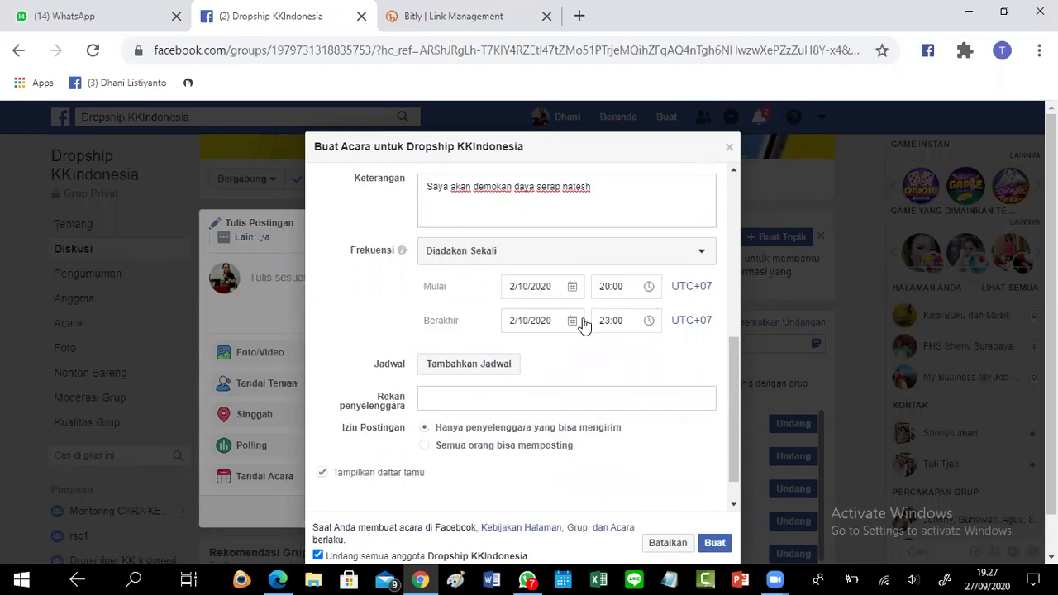
pyautogui.scroll(-1, 584, 324)
pyautogui.scroll(-1, 582, 324)
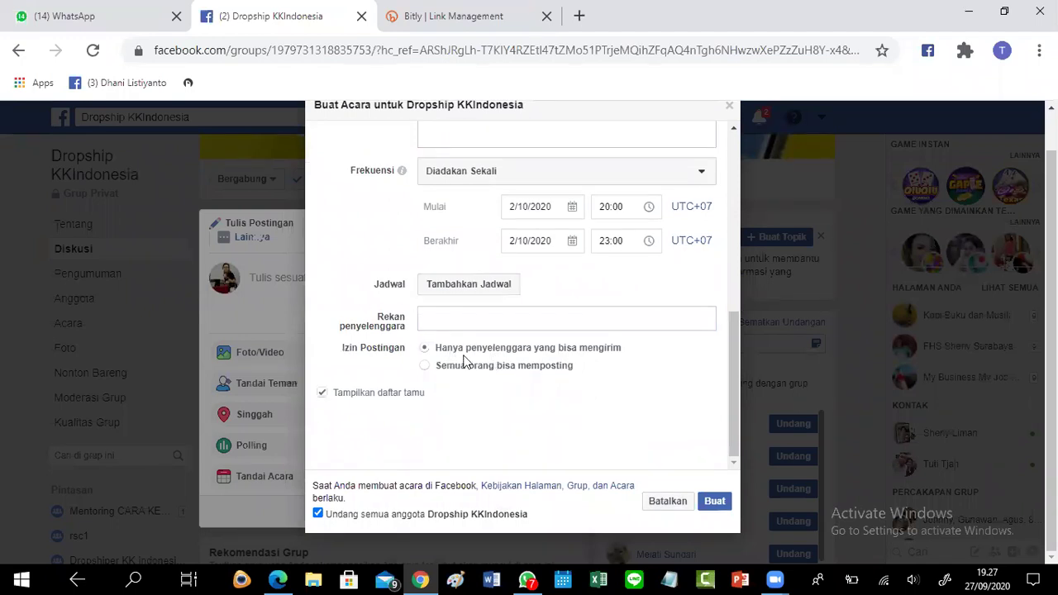
pyautogui.click(714, 502)
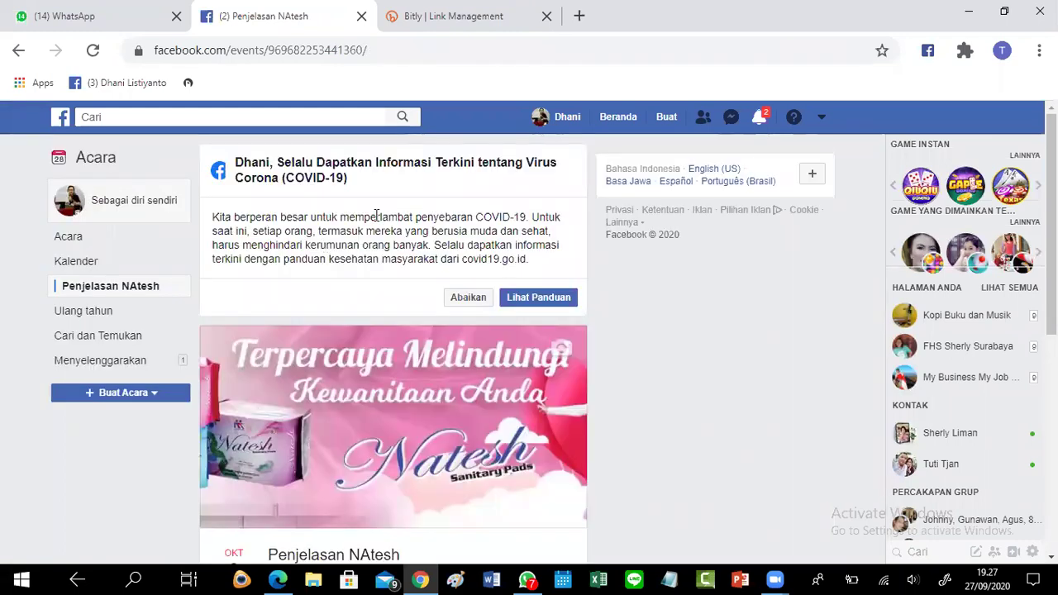
# Step: Dismiss the COVID-19 information notice on the new event page and review the event's date, guests and description
pyautogui.click(466, 298)
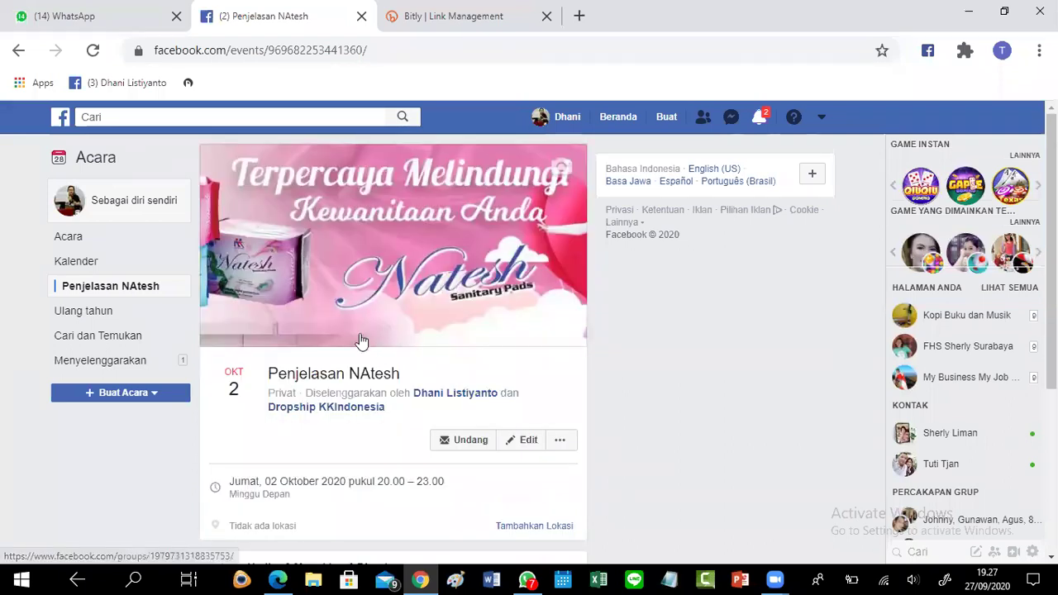
pyautogui.scroll(-1, 362, 342)
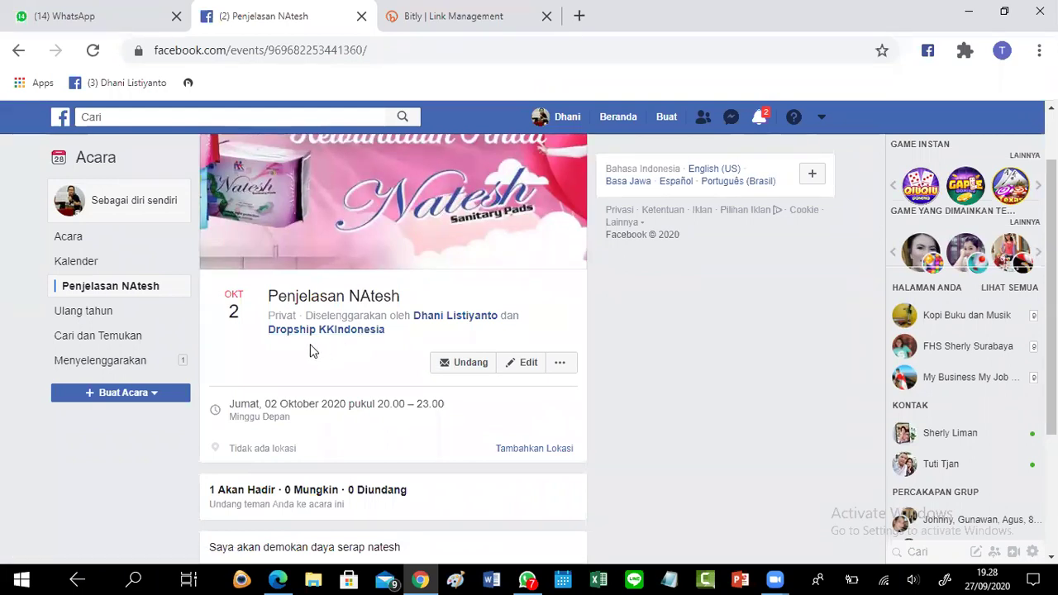
pyautogui.scroll(-1, 326, 327)
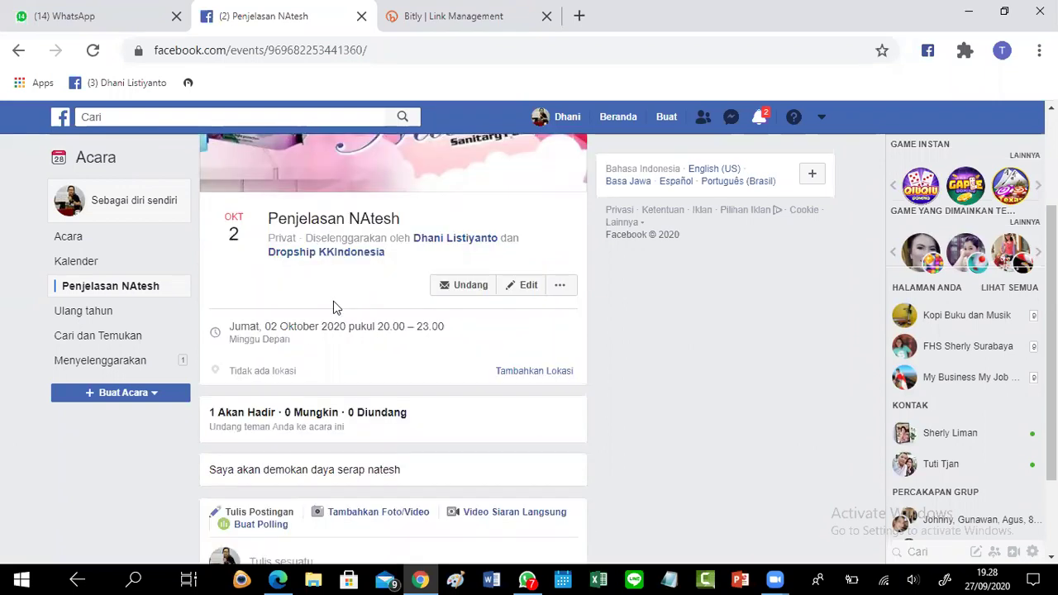